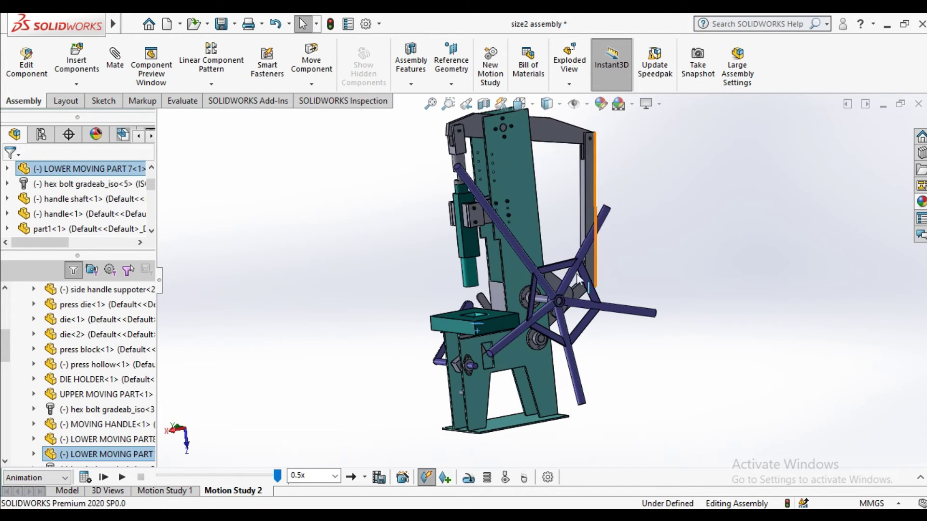
Step: Play the press assembly's motion study and examine the ram, die table, linkage and hand wheel from both sides
left_click(121, 478)
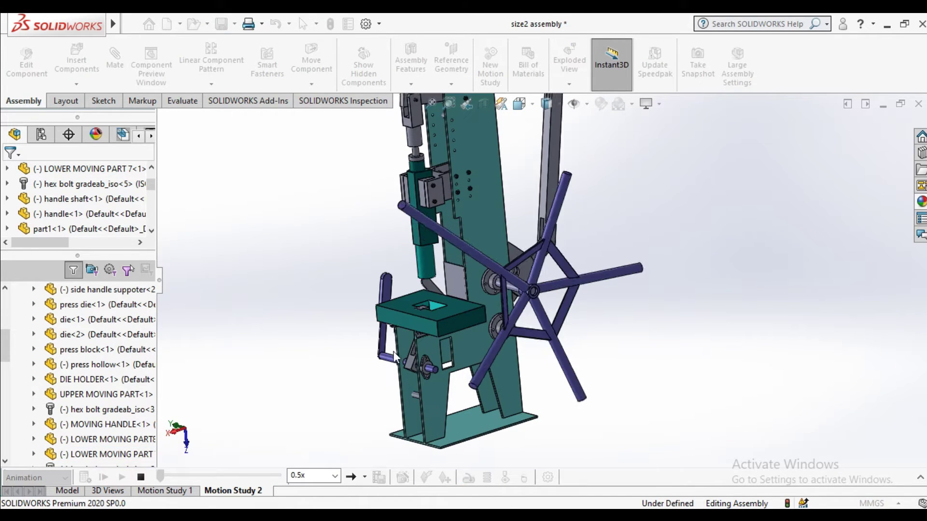
scroll(420, 297, "down", 8)
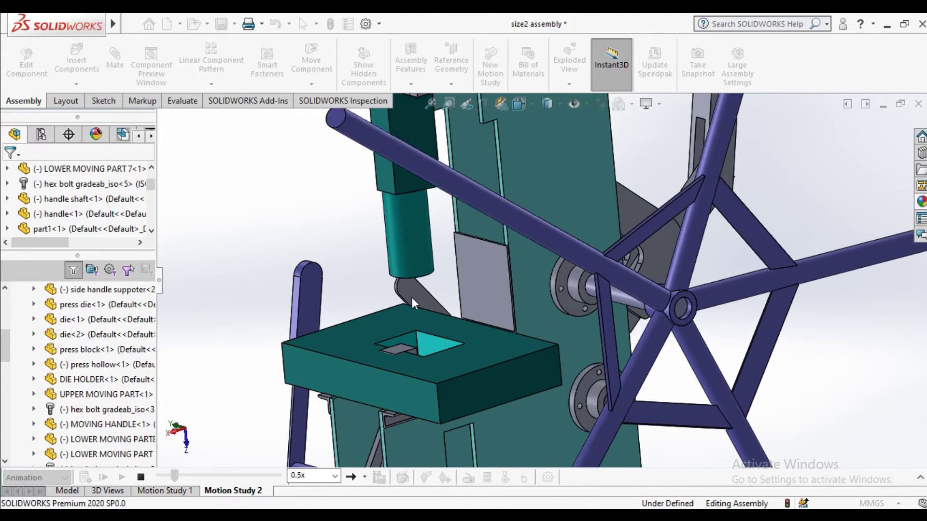
scroll(466, 217, "up", 5)
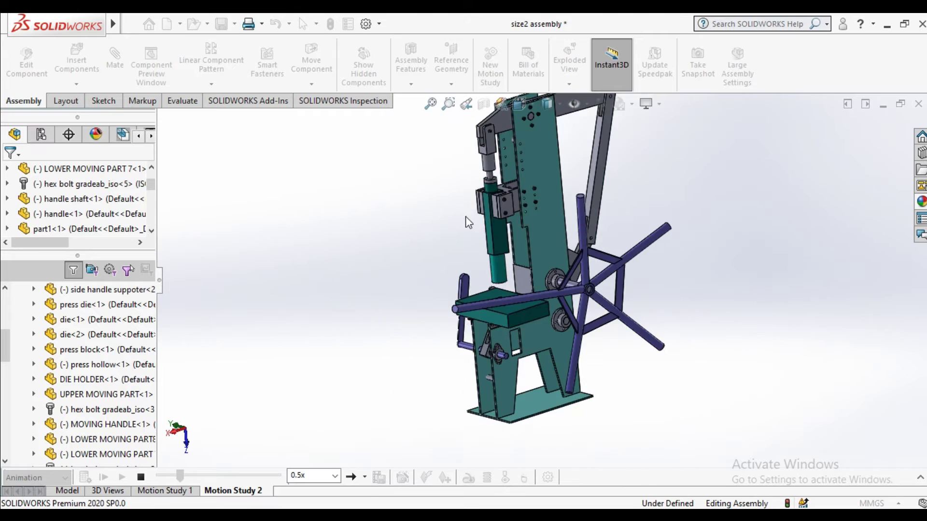
scroll(500, 170, "down", 8)
scroll(447, 206, "down", 6)
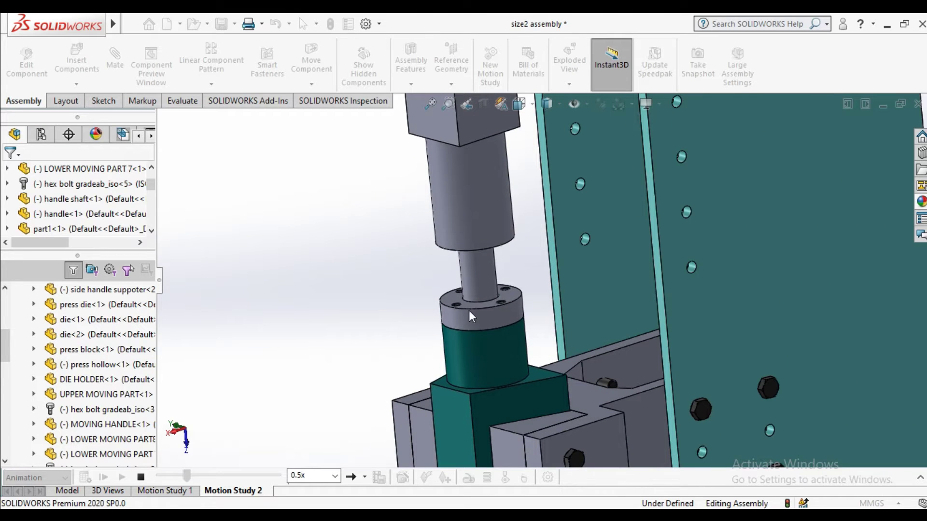
scroll(410, 295, "up", 5)
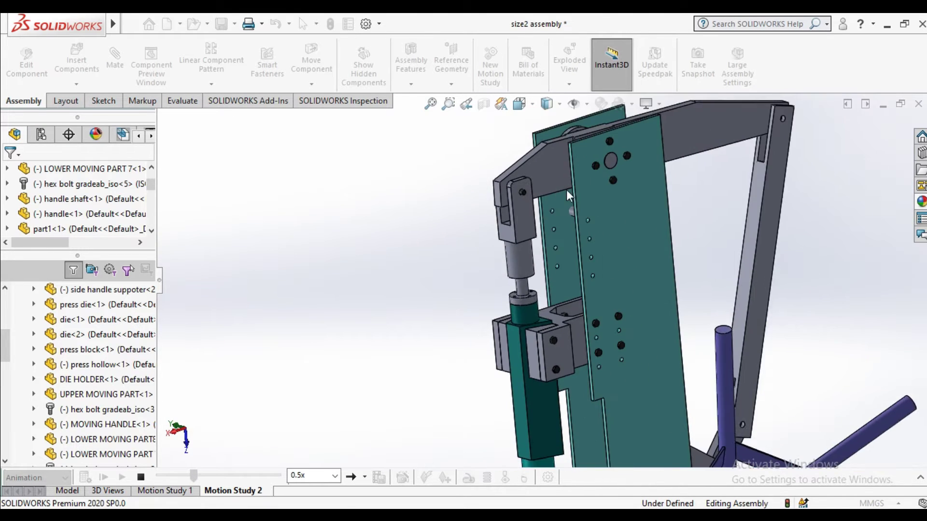
scroll(537, 239, "up", 7)
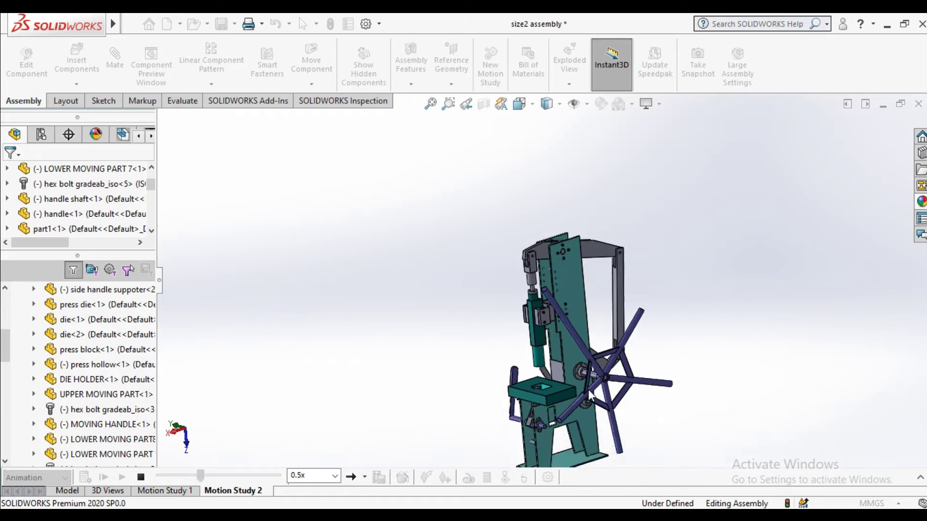
middle_click_drag(602, 360, 567, 349)
scroll(567, 343, "down", 5)
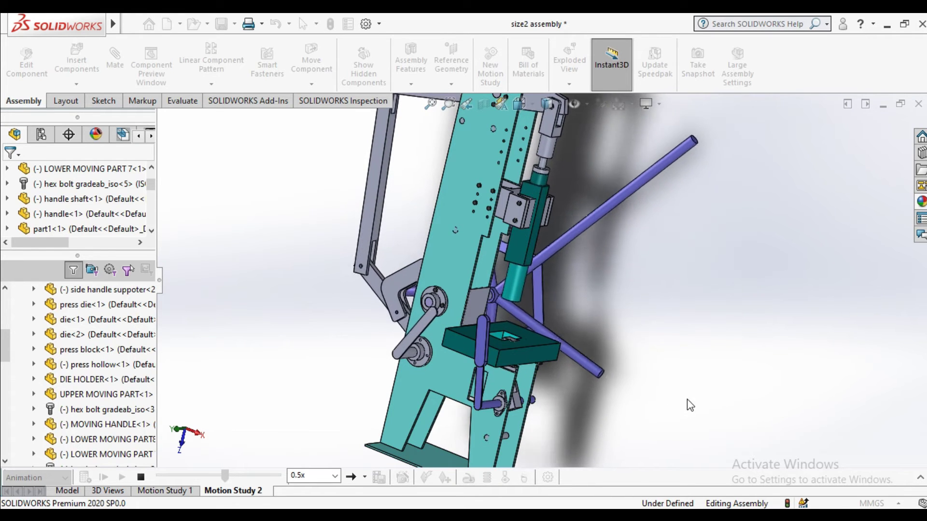
scroll(482, 343, "down", 3)
middle_click_drag(488, 335, 643, 314)
middle_click_drag(643, 314, 563, 309)
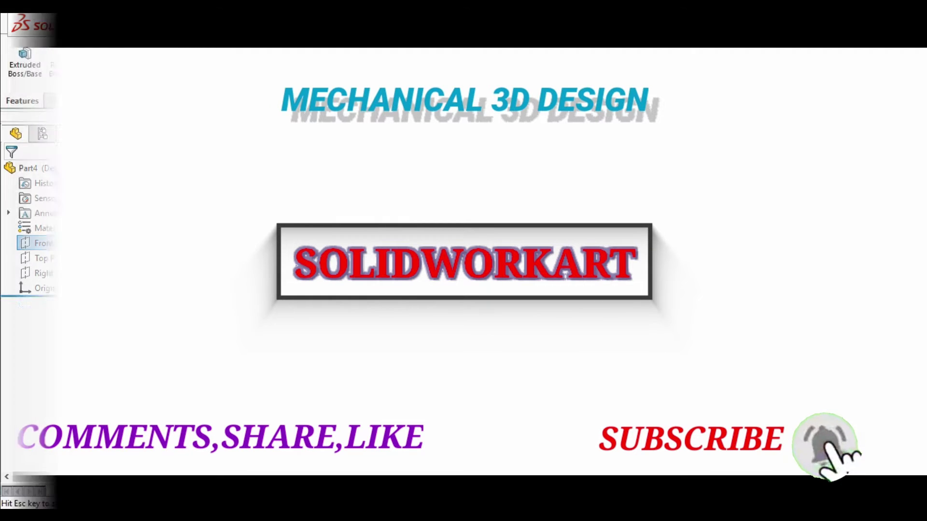
Step: Sketch a vertical centerline about 81 mm long upward from the origin on the Front Plane
left_click(103, 47)
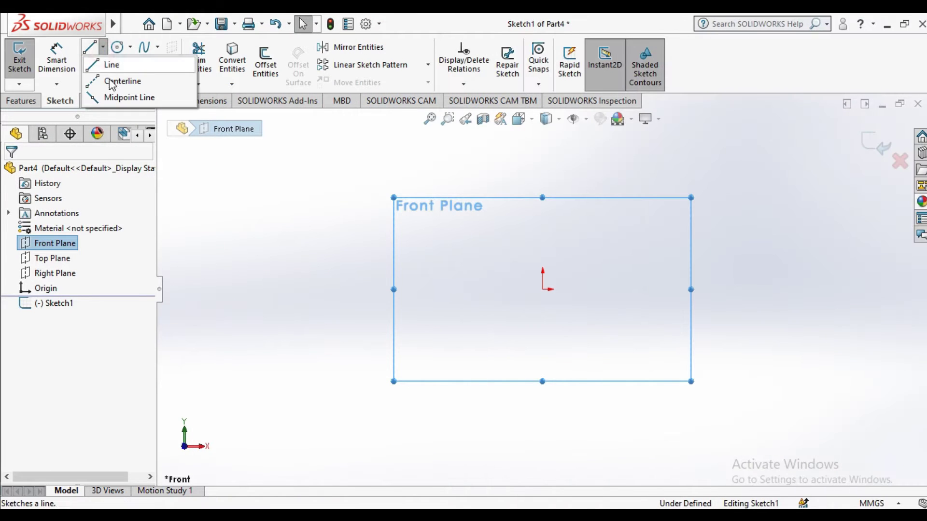
left_click(123, 81)
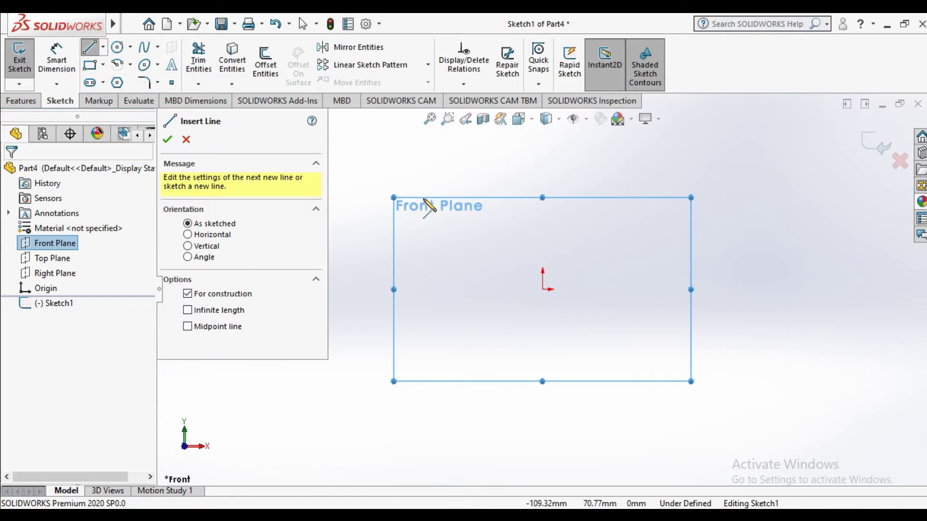
left_click(543, 289)
left_click(542, 154)
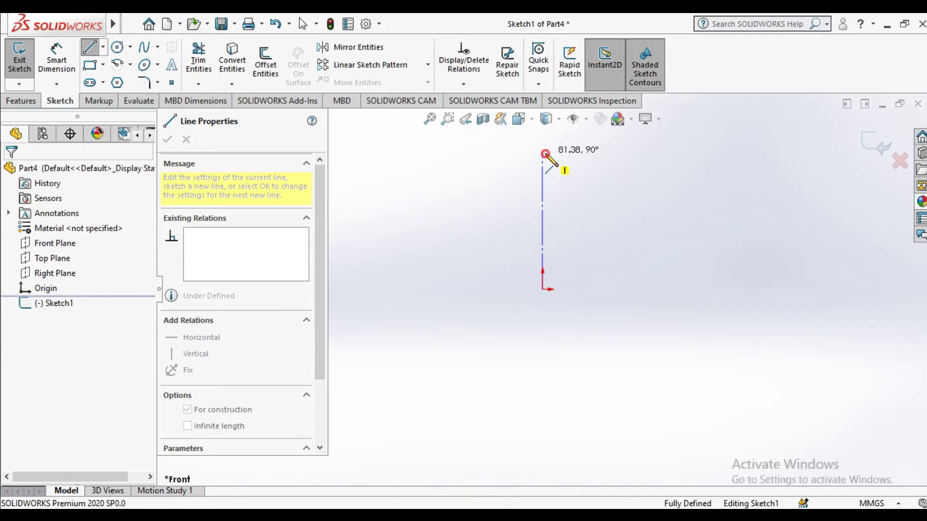
right_click(560, 161)
left_click(562, 169)
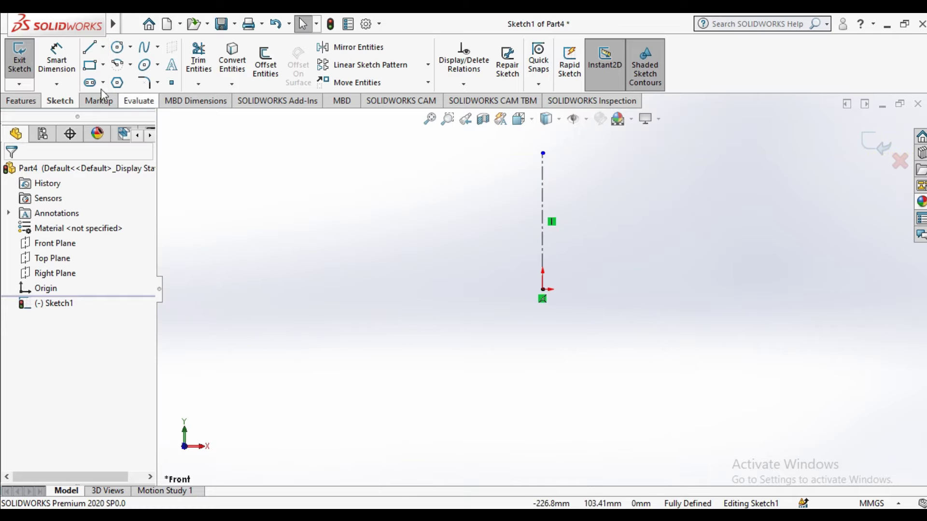
left_click(90, 47)
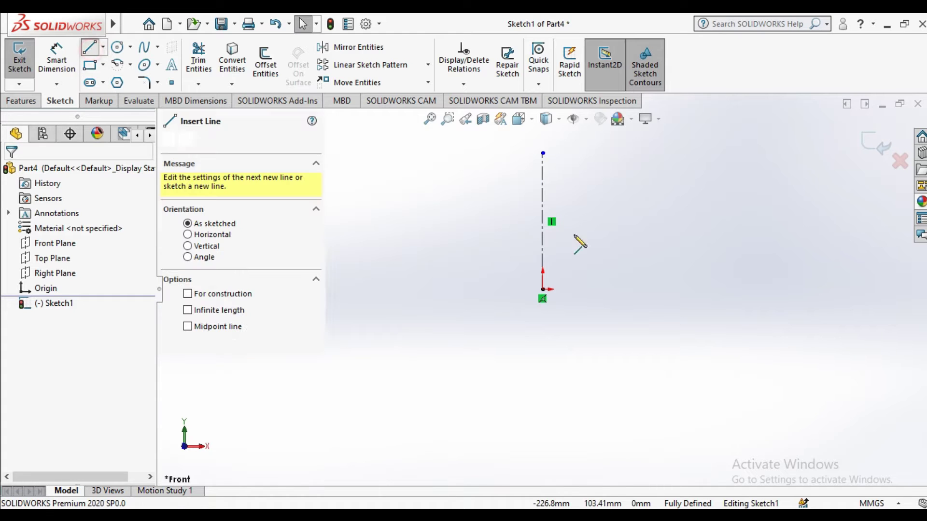
left_click(543, 291)
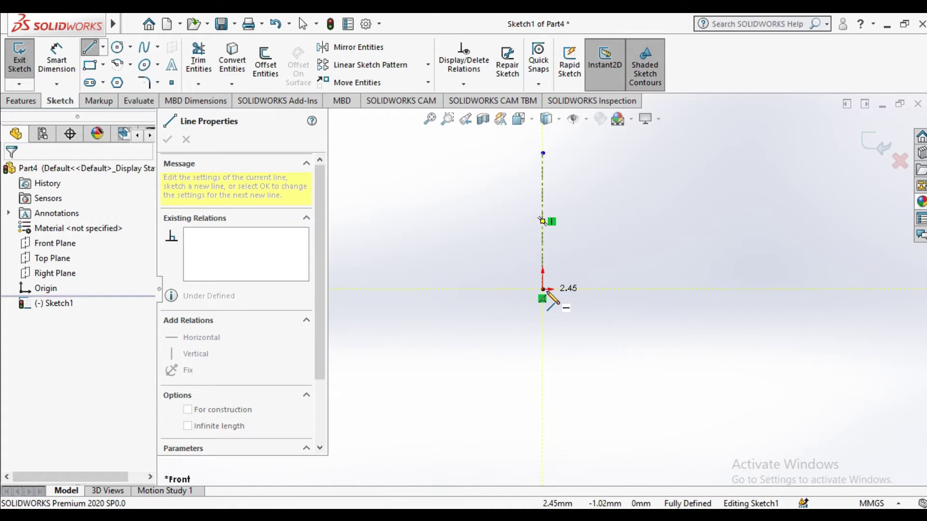
key("Escape")
left_click(93, 65)
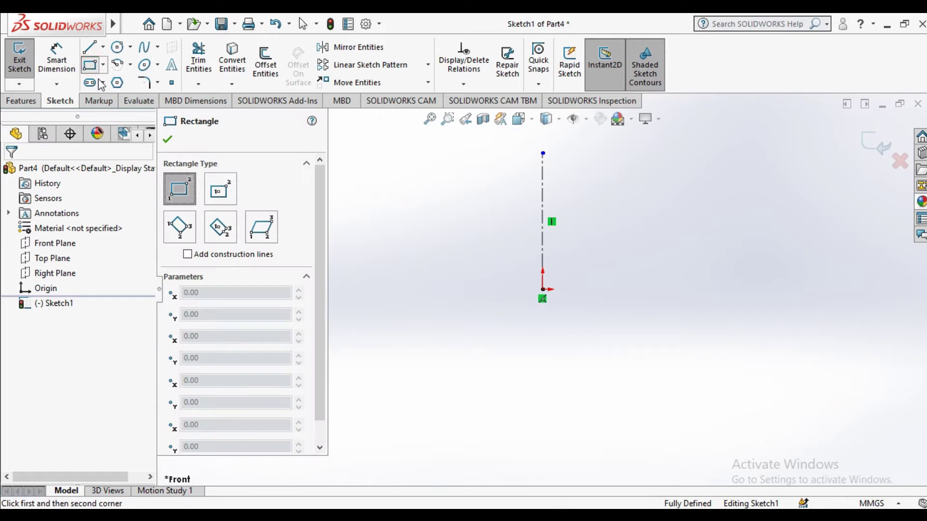
left_click(167, 141)
Step: Sketch a closed L-shaped profile beside the centerline, base level with the origin, with a flange about 19 mm thick and an upright about 35 mm above it
left_click(95, 50)
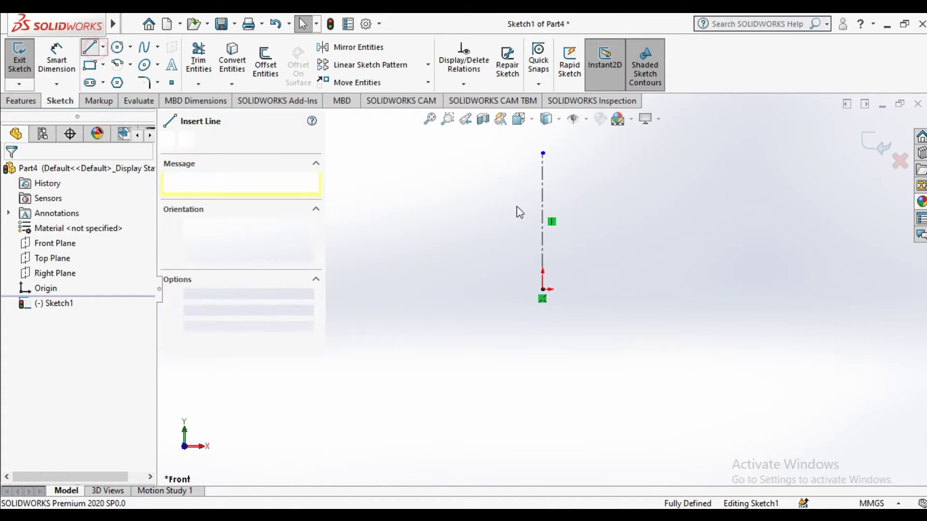
left_click(570, 199)
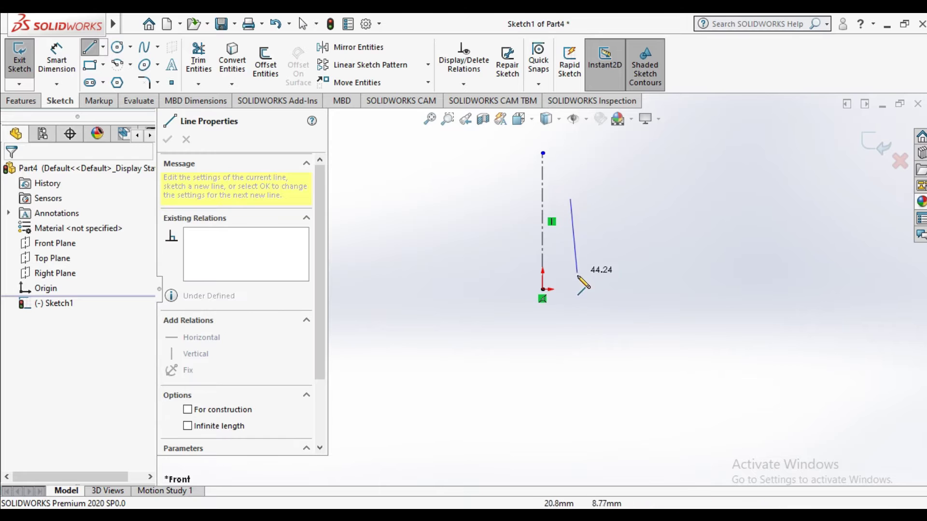
left_click(570, 290)
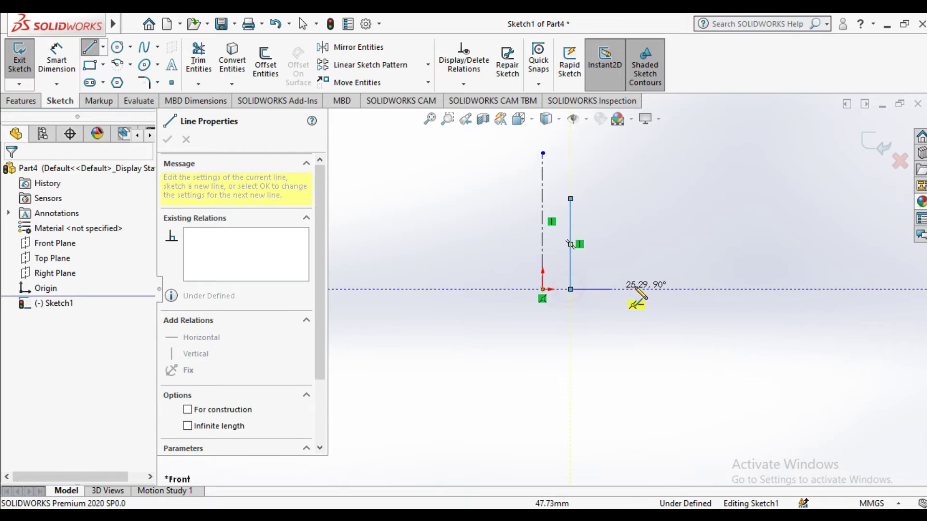
left_click(665, 290)
left_click(665, 258)
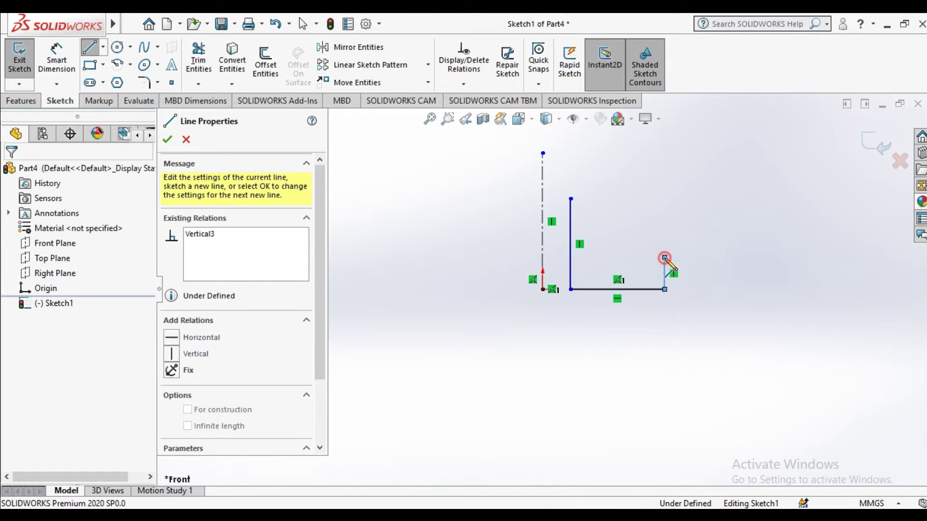
left_click(605, 257)
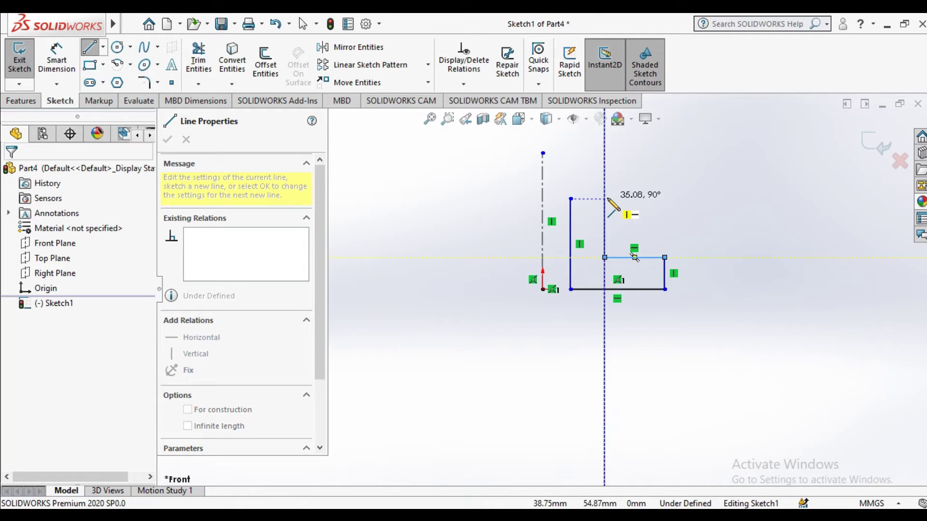
left_click(604, 198)
left_click(571, 198)
right_click(626, 197)
left_click(635, 200)
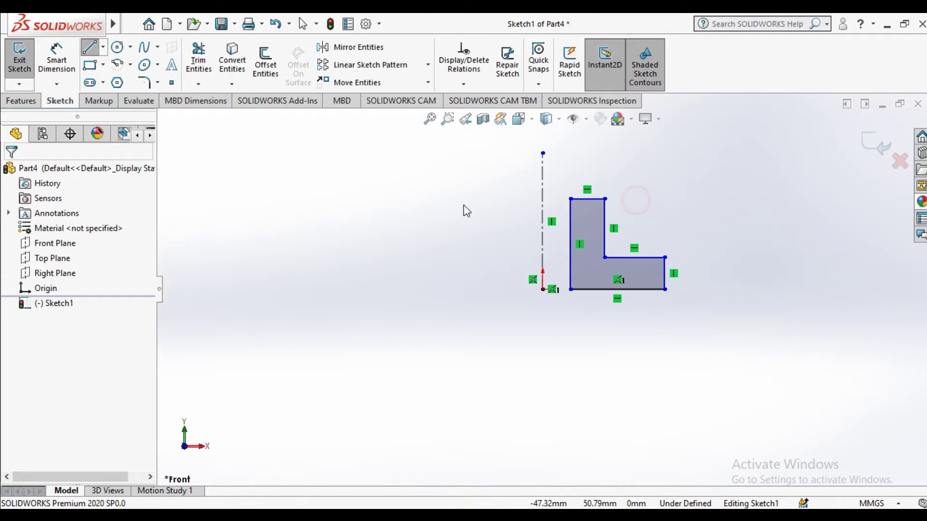
Step: Dimension the distance from the centerline to the flange's outer edge as 50 mm
left_click(67, 64)
left_click(543, 243)
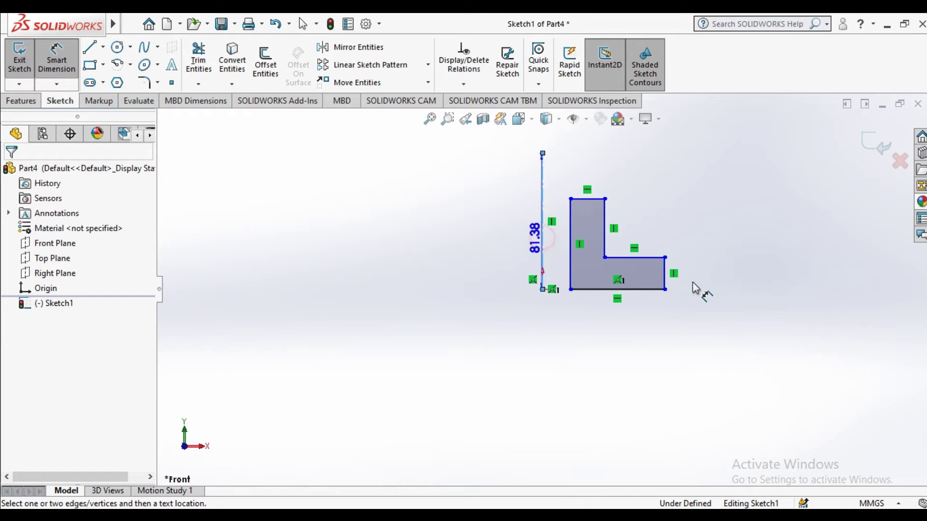
left_click(666, 280)
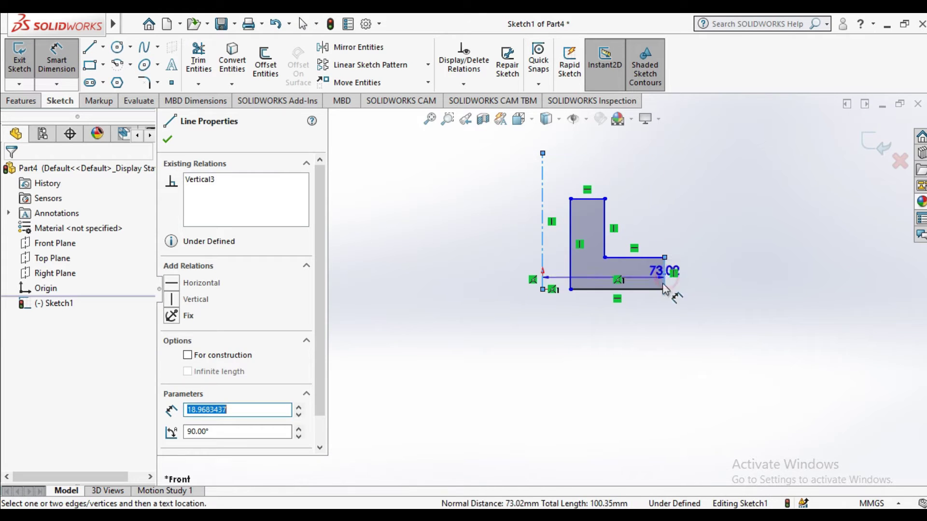
left_click(642, 365)
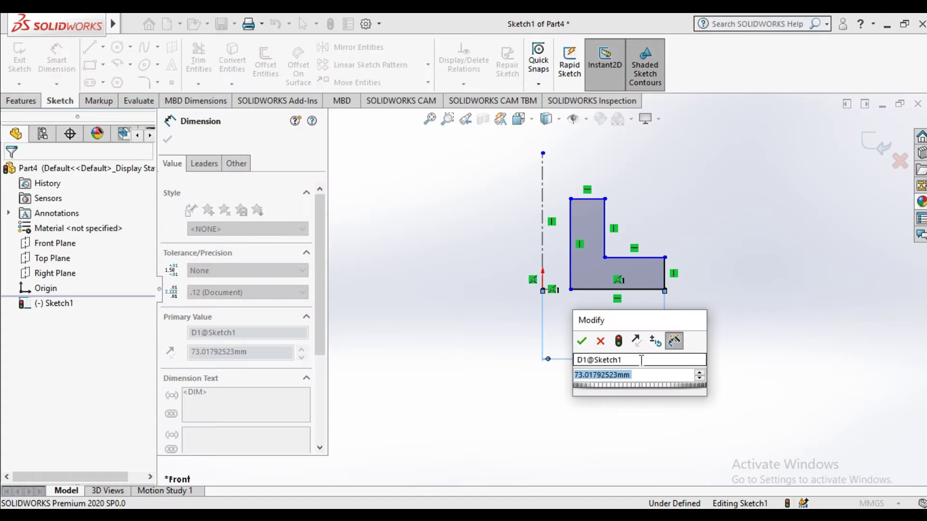
type("50")
key("Return")
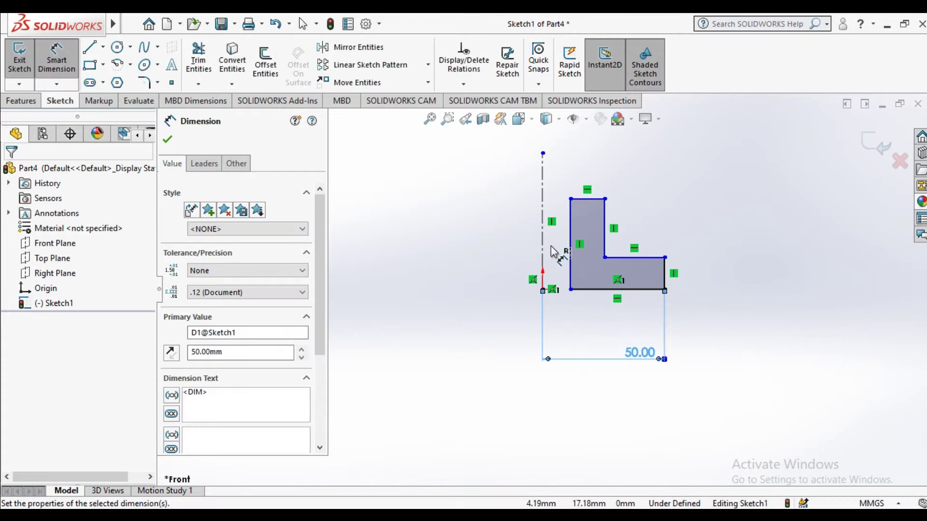
Step: Dimension the distance from the centerline to the profile's inner vertical edge as 16 mm
left_click(544, 237)
left_click(571, 243)
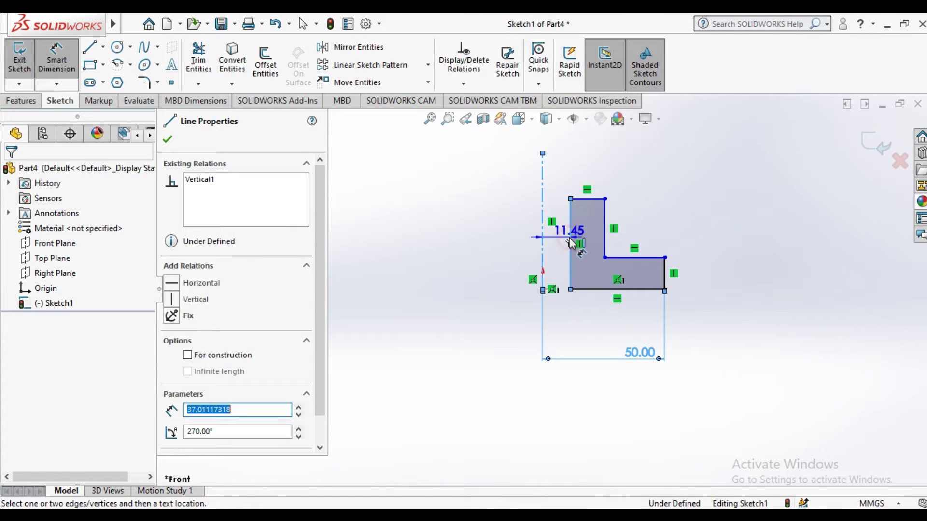
left_click(563, 189)
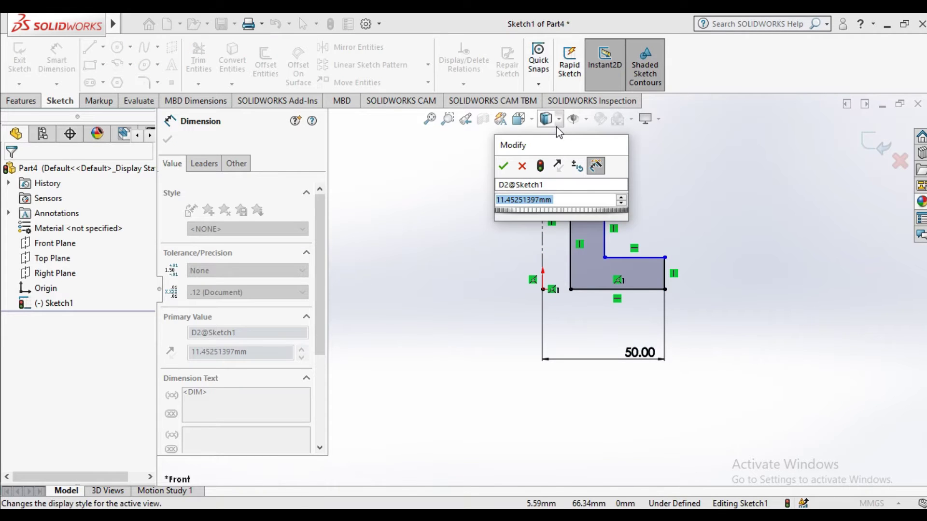
type("16")
key("Return")
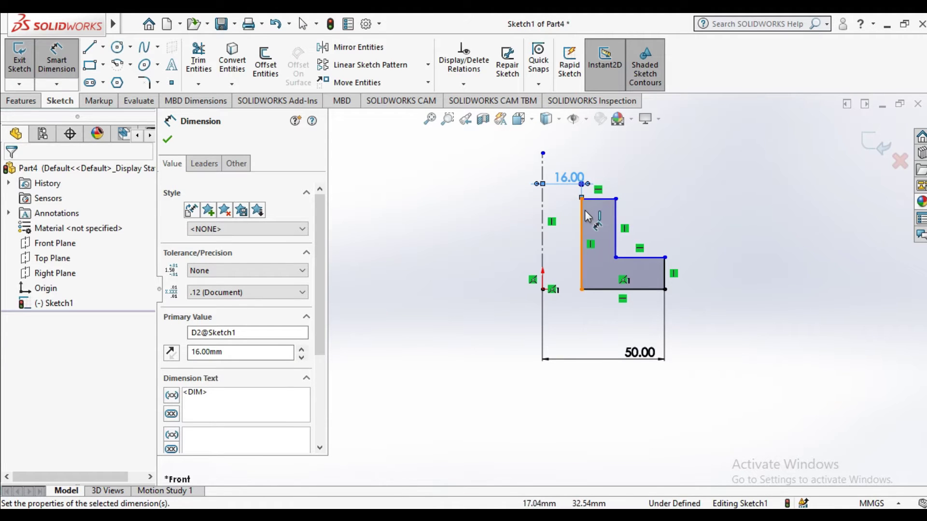
Step: Dimension the distance from the centerline to the upright's outer edge as 57/2 mm
scroll(587, 216, "down", 3)
scroll(577, 231, "down", 2)
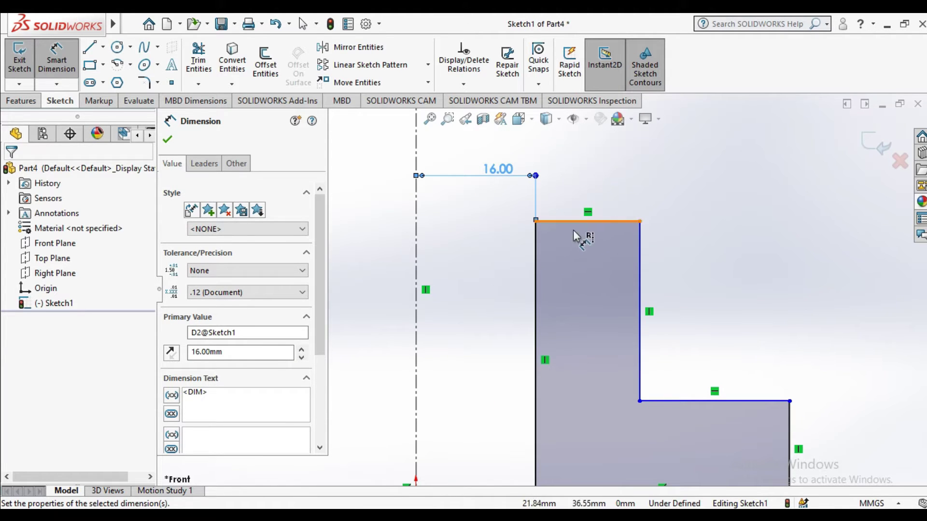
left_click(767, 215)
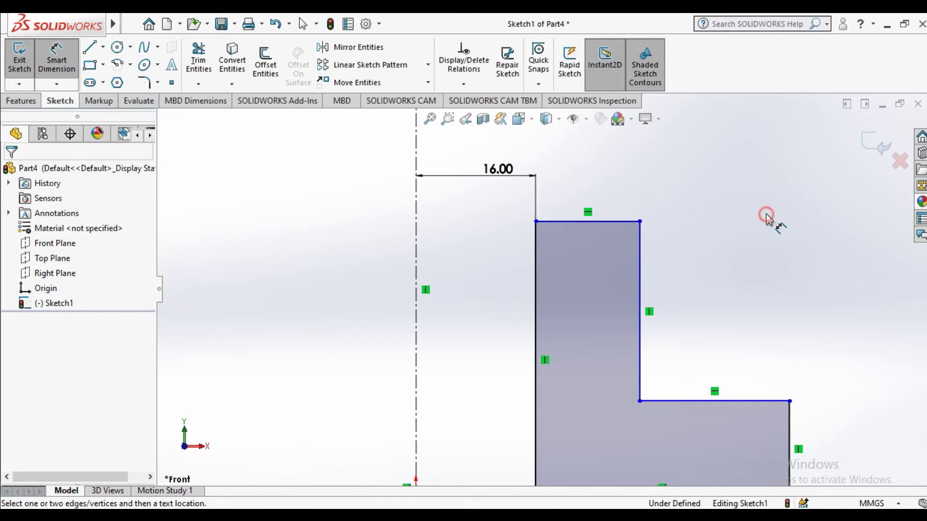
scroll(555, 255, "up", 2)
scroll(502, 264, "down", 2)
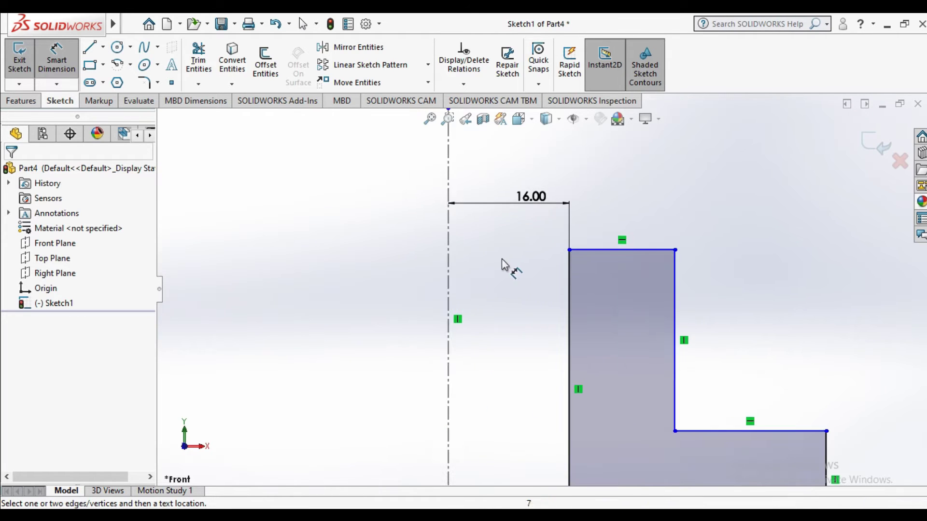
left_click(449, 252)
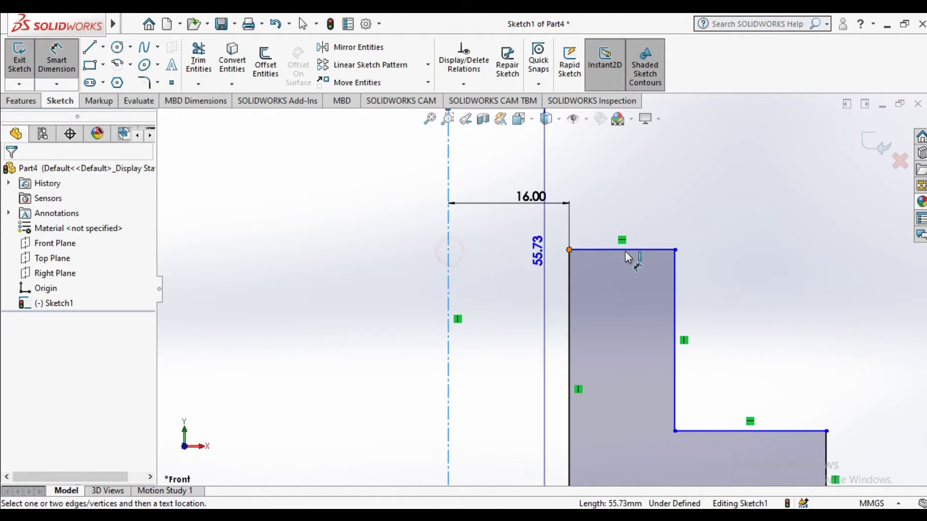
left_click(676, 274)
left_click(636, 158)
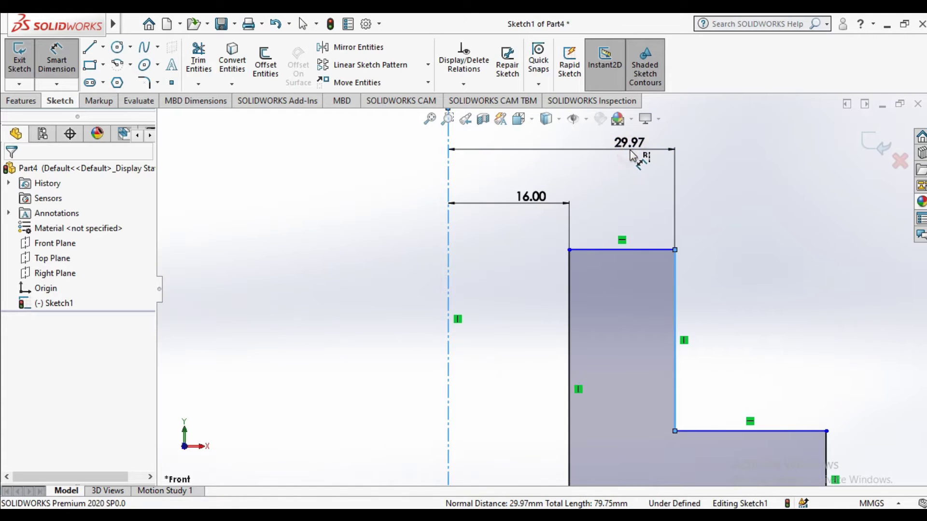
type("57/2")
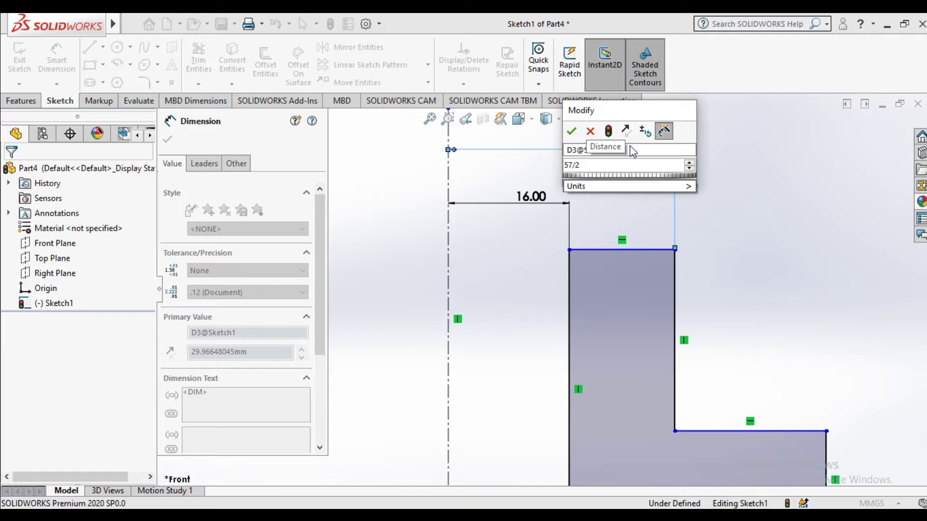
key("Return")
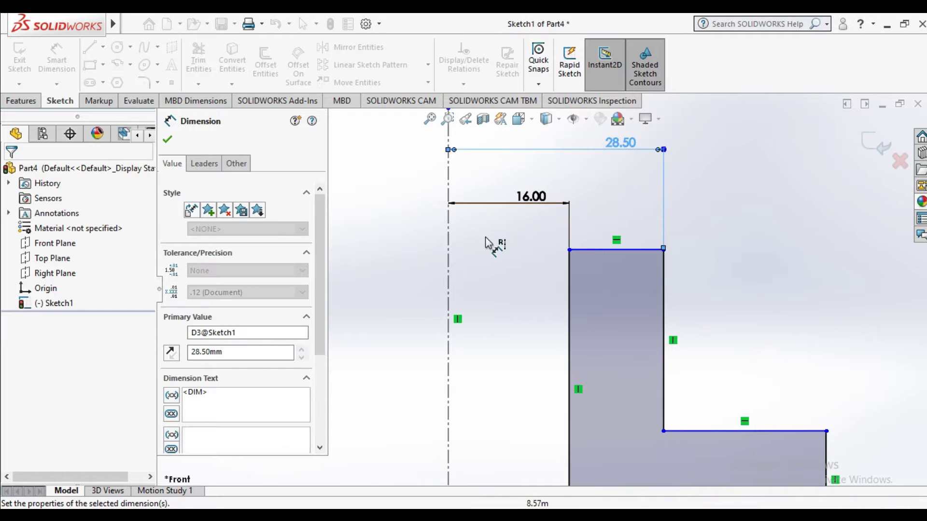
scroll(673, 356, "up", 3)
scroll(674, 359, "down", 3)
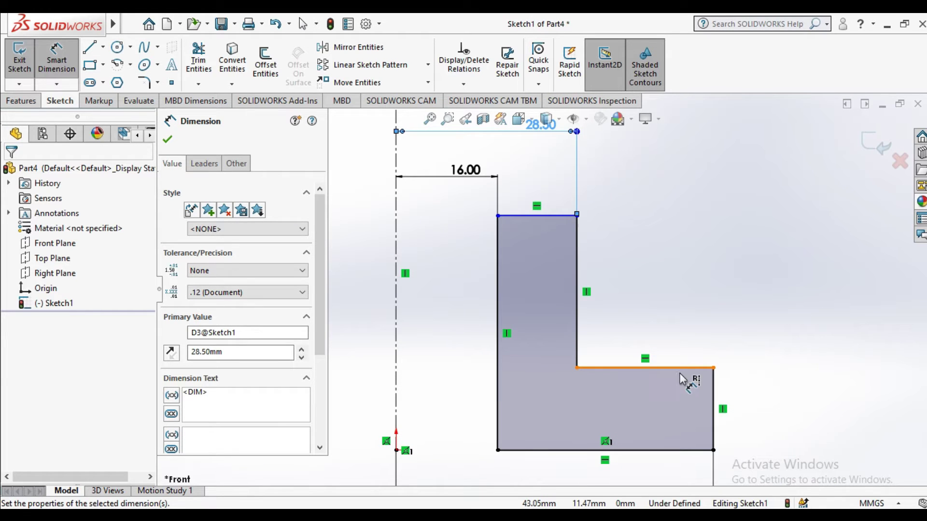
left_click(715, 397)
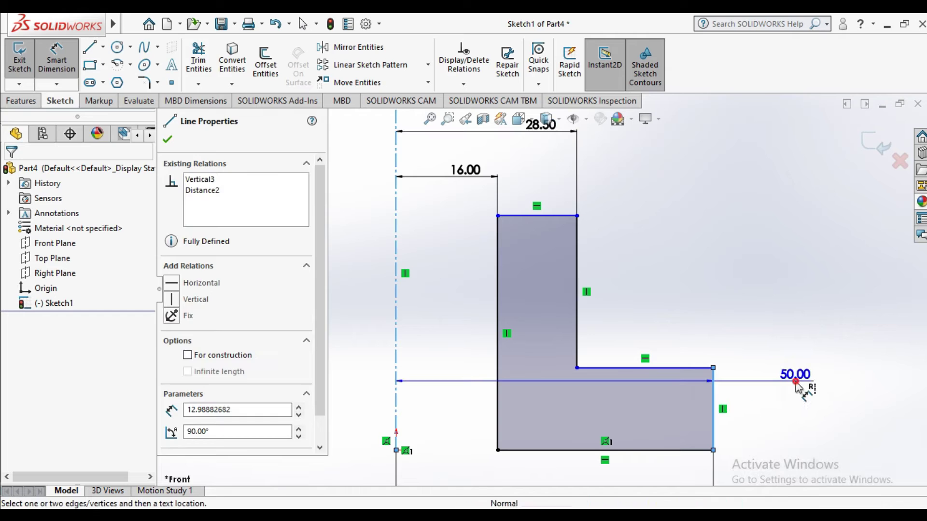
left_click(798, 387)
key("Return")
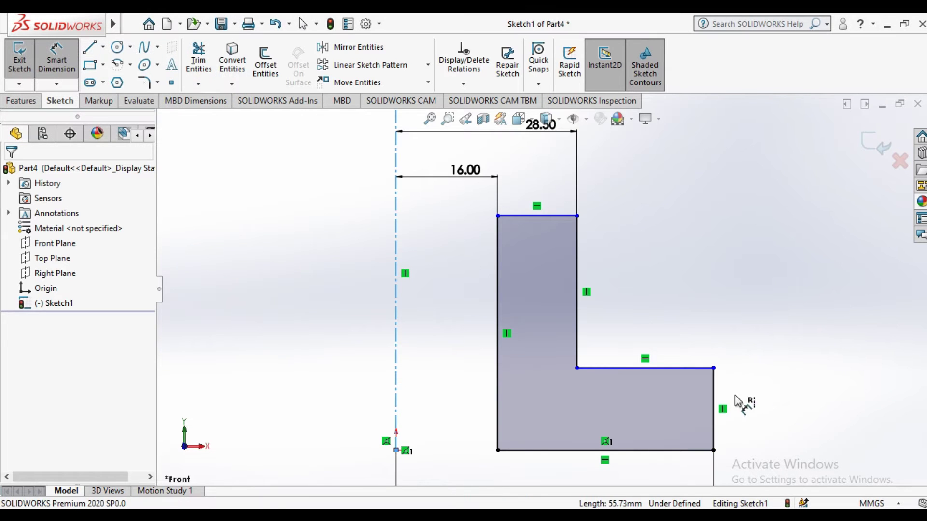
left_click(713, 390)
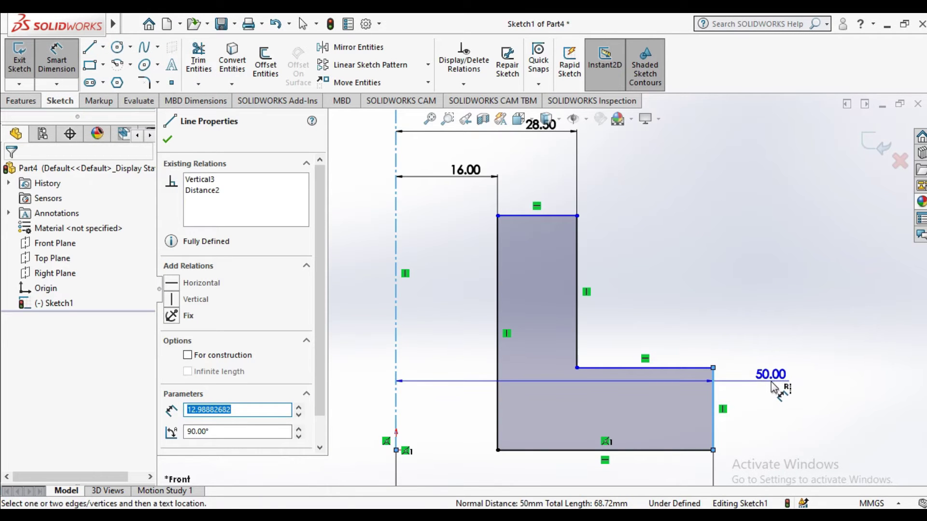
key("Escape")
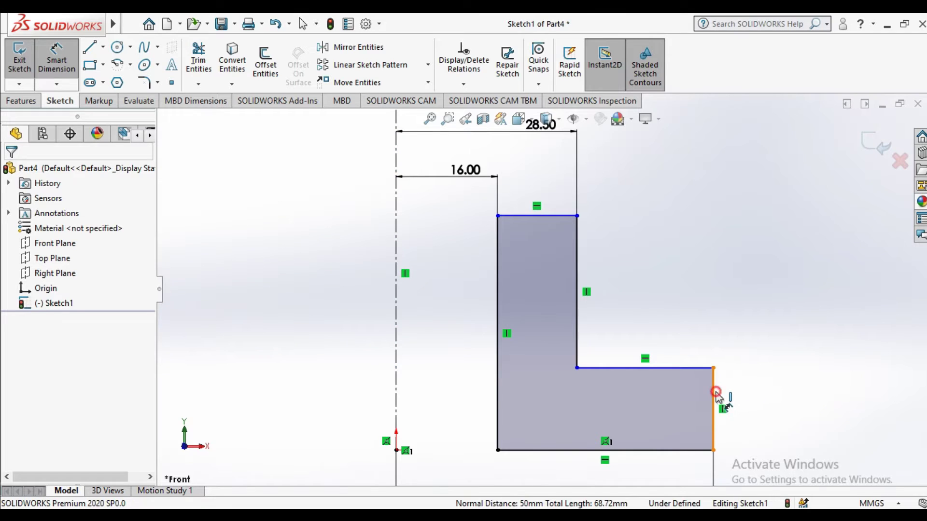
Step: Dimension the flange's outer vertical edge as 12 mm
left_click(717, 395)
left_click(772, 398)
type("12")
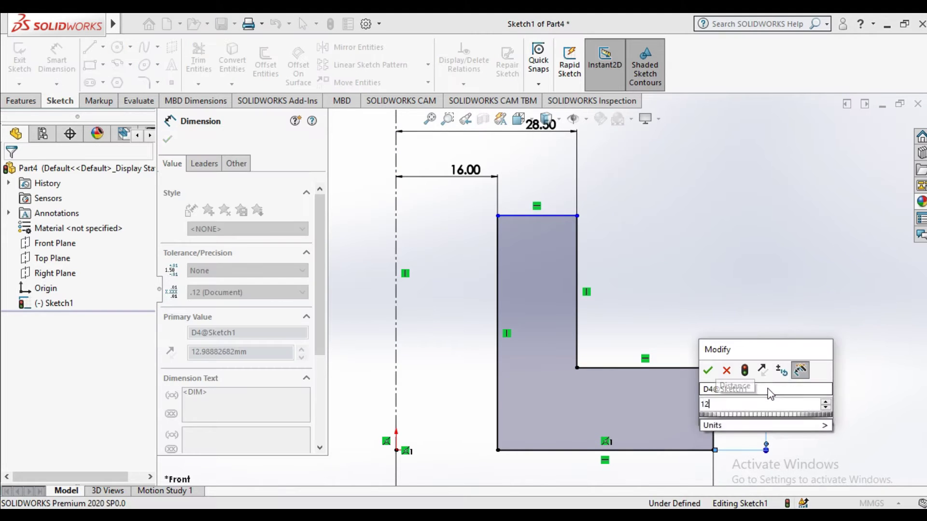
key("Return")
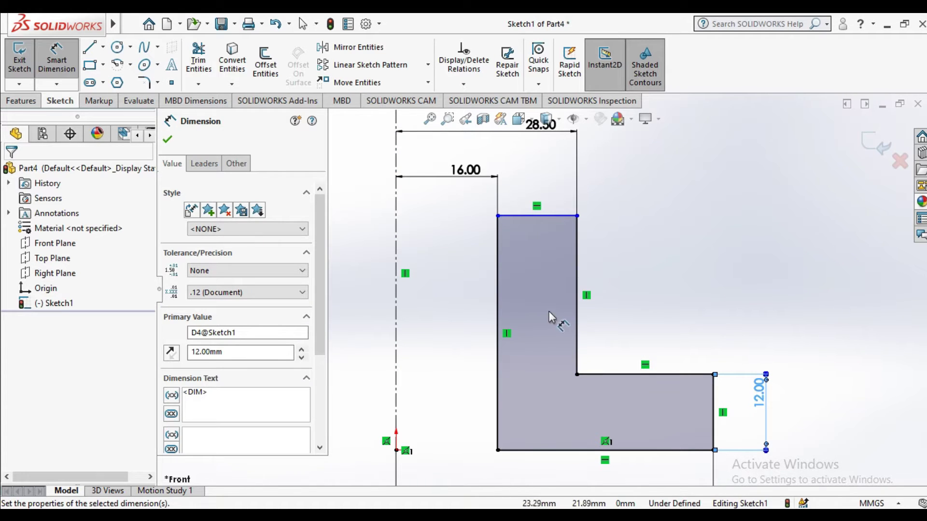
Step: Dimension the upright's outer vertical edge above the flange as 25 mm and finish dimensioning
left_click(576, 322)
left_click(642, 322)
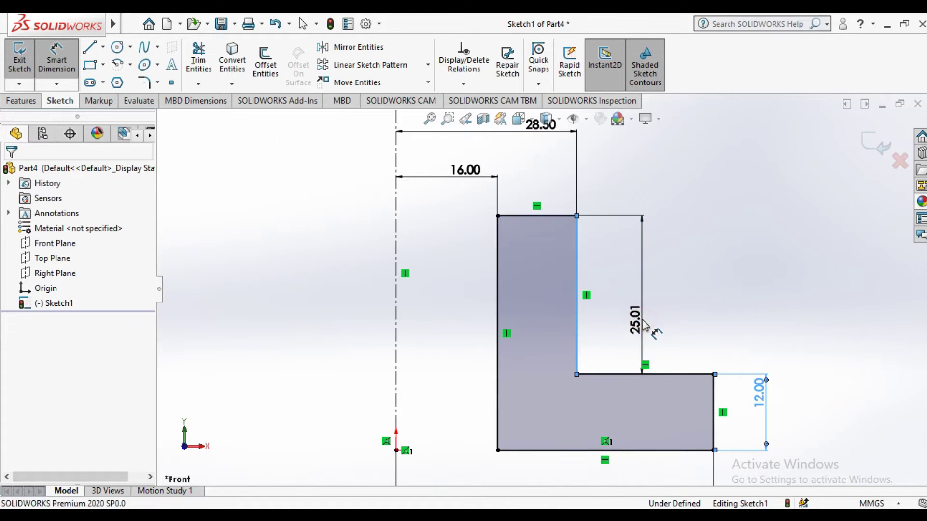
type("25")
key("Return")
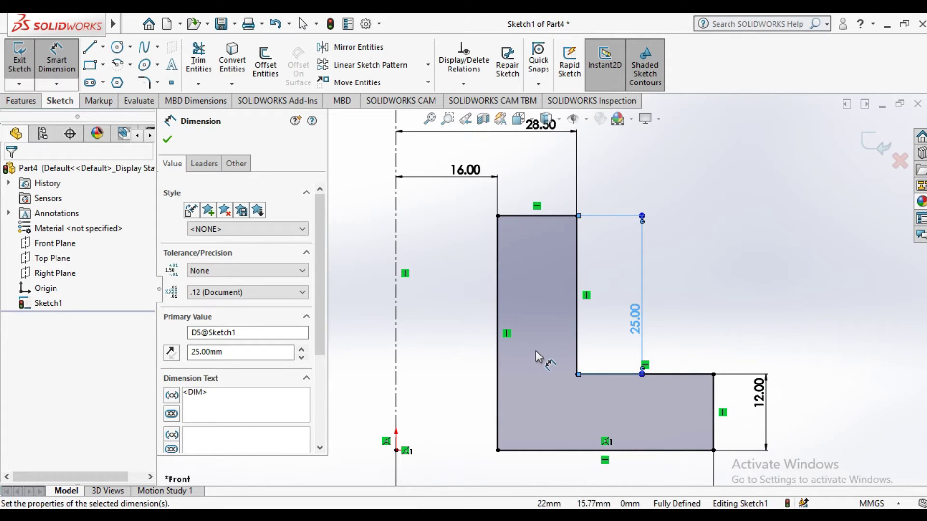
left_click(168, 140)
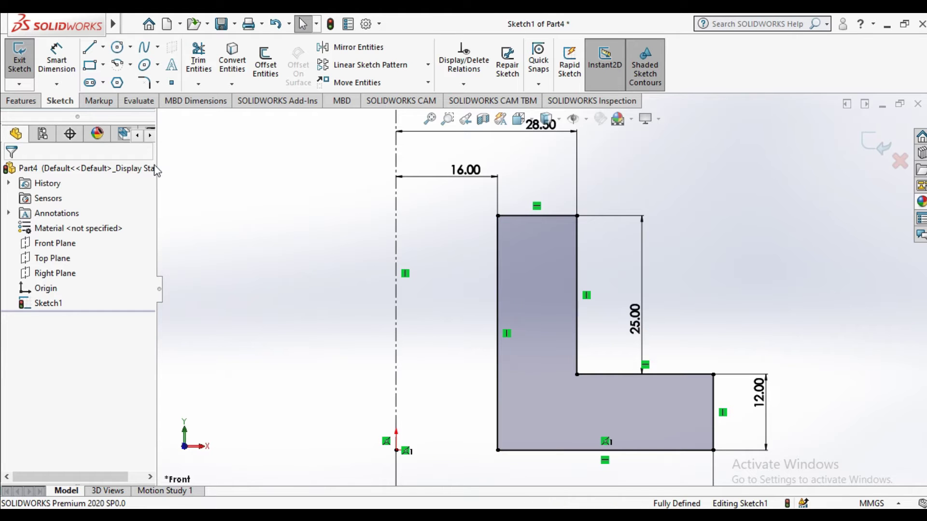
Step: Exit the sketch and revolve the L-shaped profile 360 degrees about the centerline into a solid boss
left_click(11, 77)
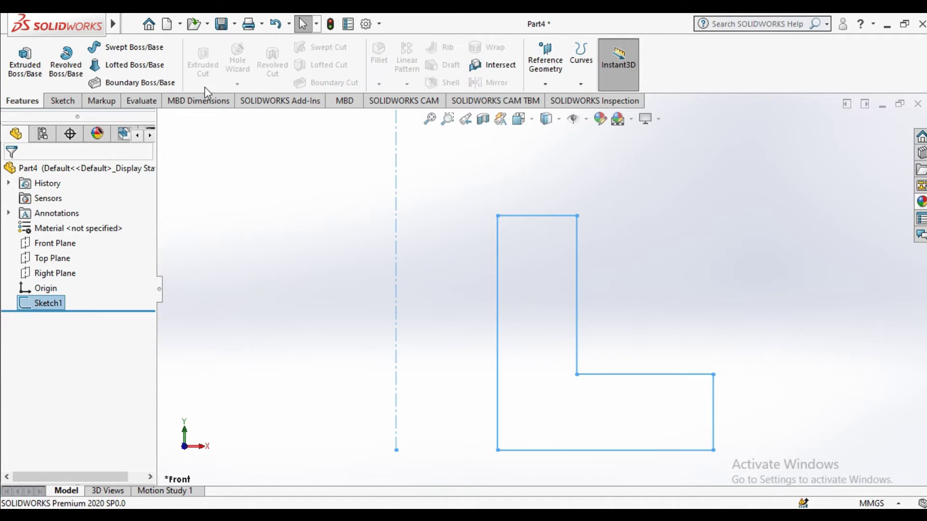
left_click(77, 86)
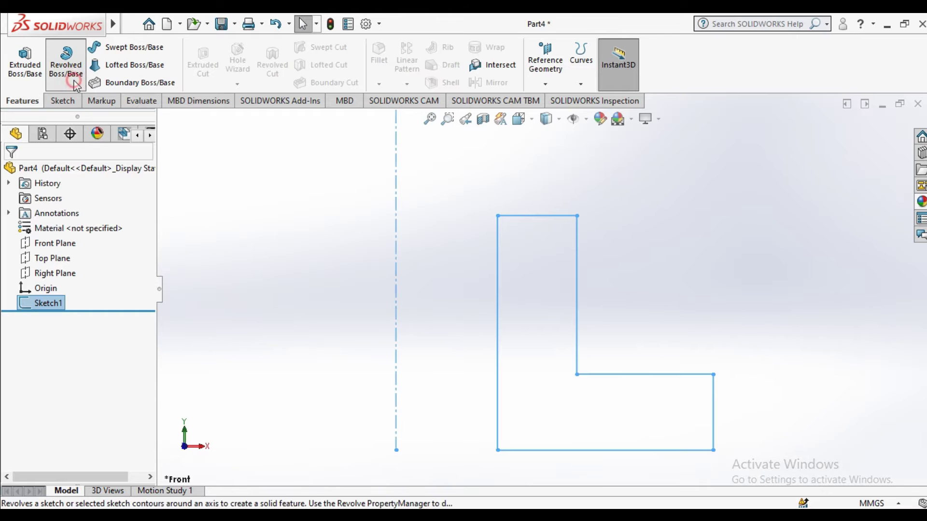
left_click(396, 213)
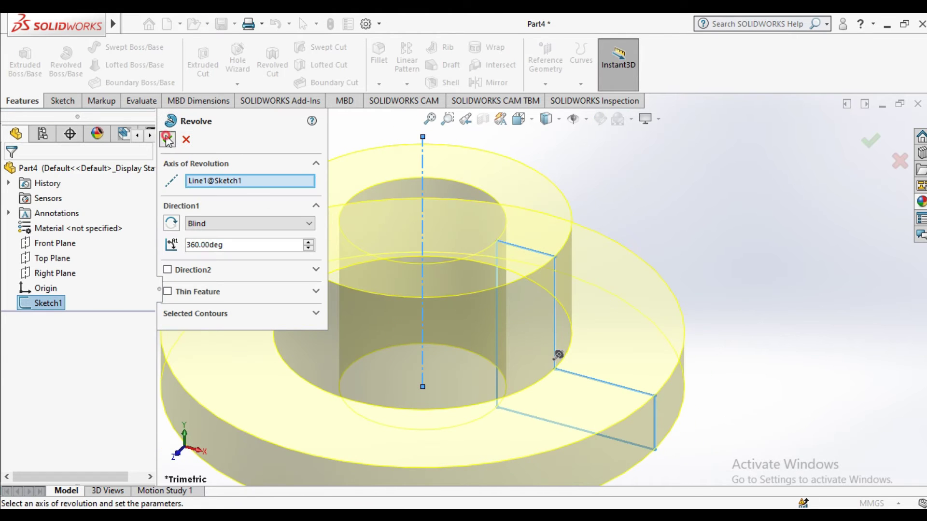
left_click(167, 139)
Step: Chamfer the circular edge where the hub meets the flange's upper face by 5 mm at 45 degrees
scroll(735, 213, "up", 3)
middle_click_drag(548, 326, 385, 240)
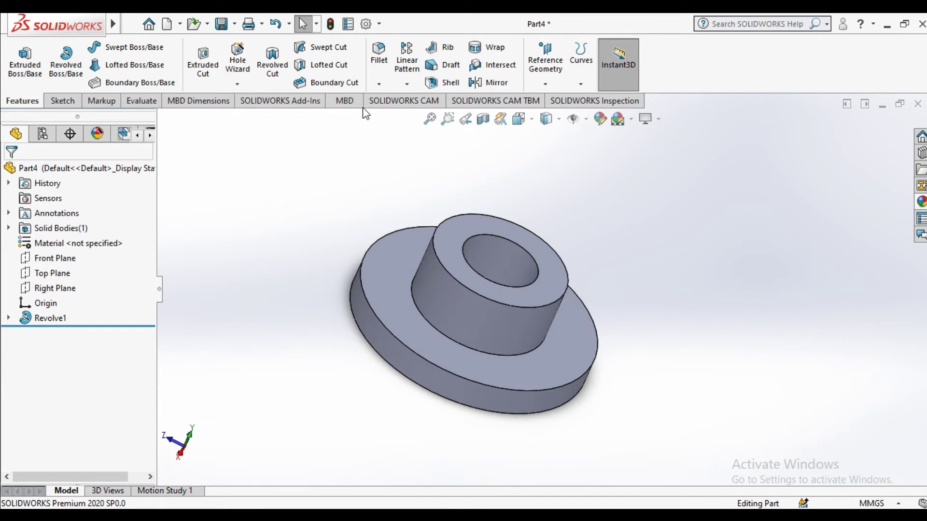
left_click(379, 84)
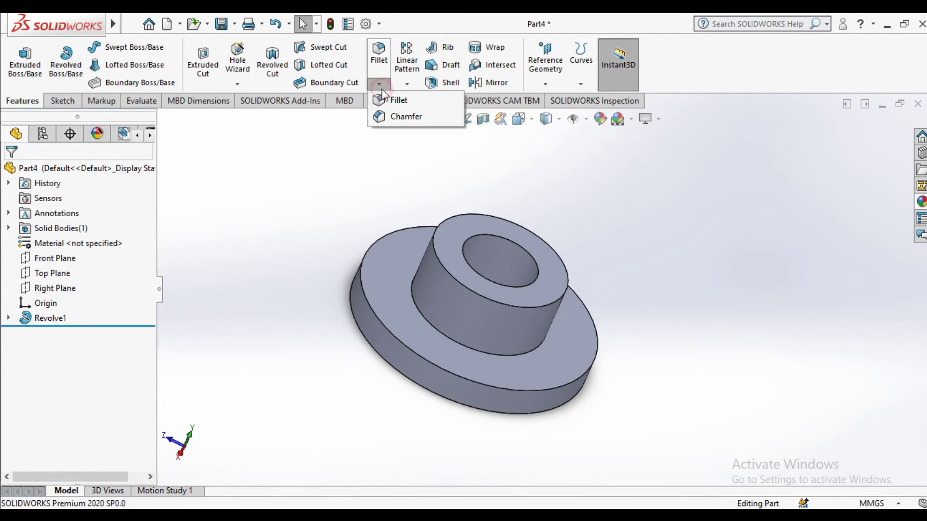
left_click(391, 117)
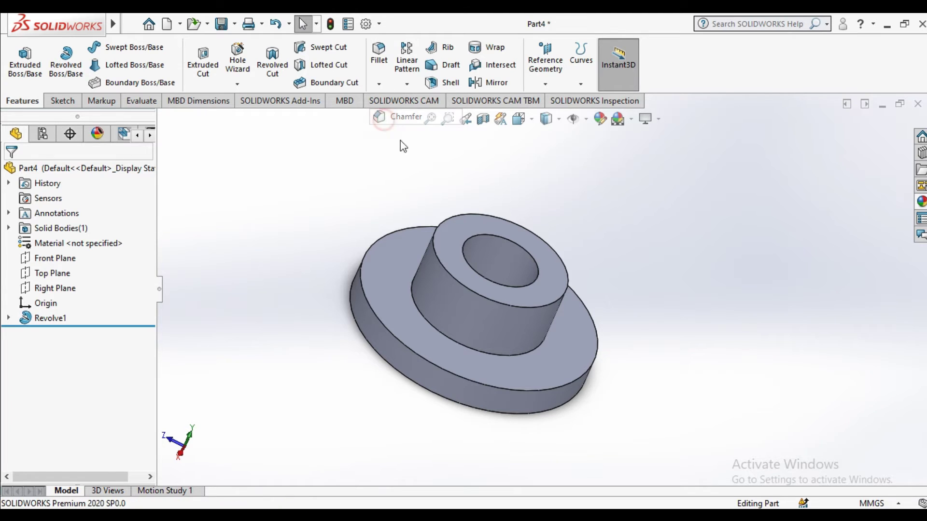
left_click(438, 330)
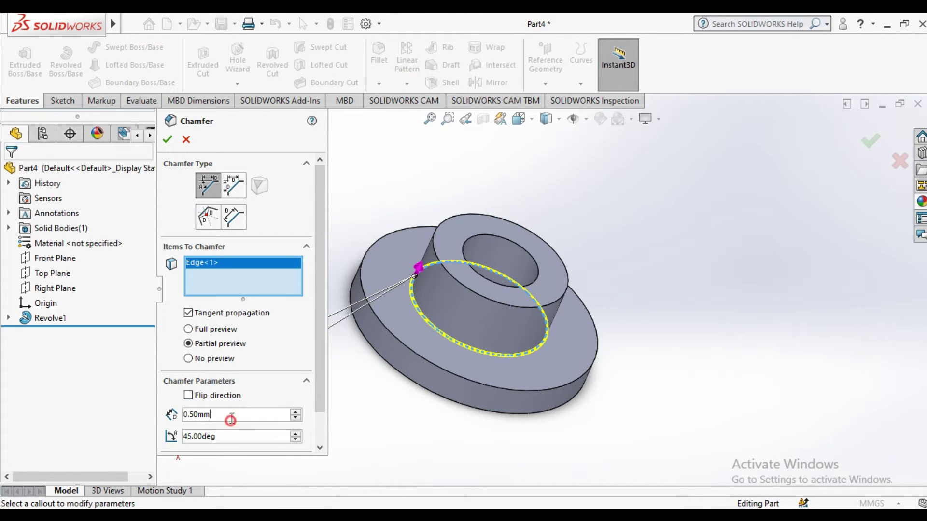
type("5")
key("Return")
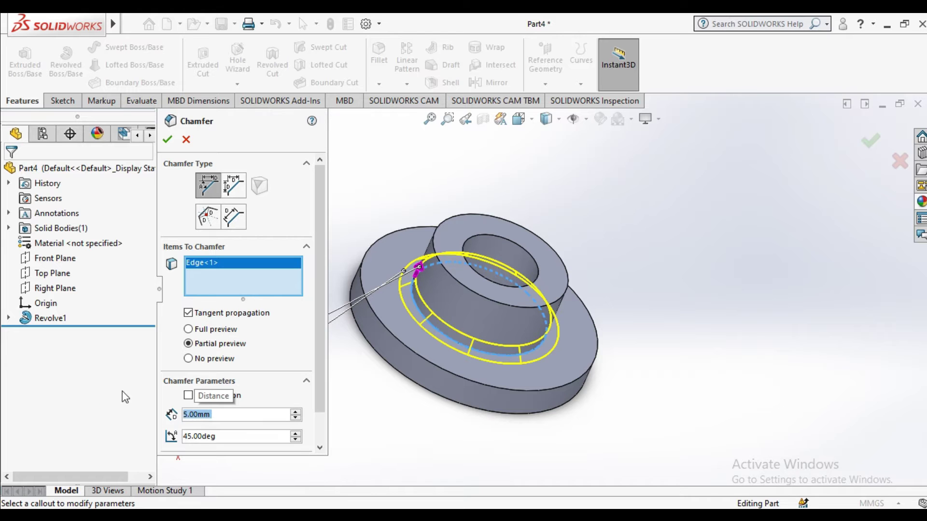
left_click(168, 140)
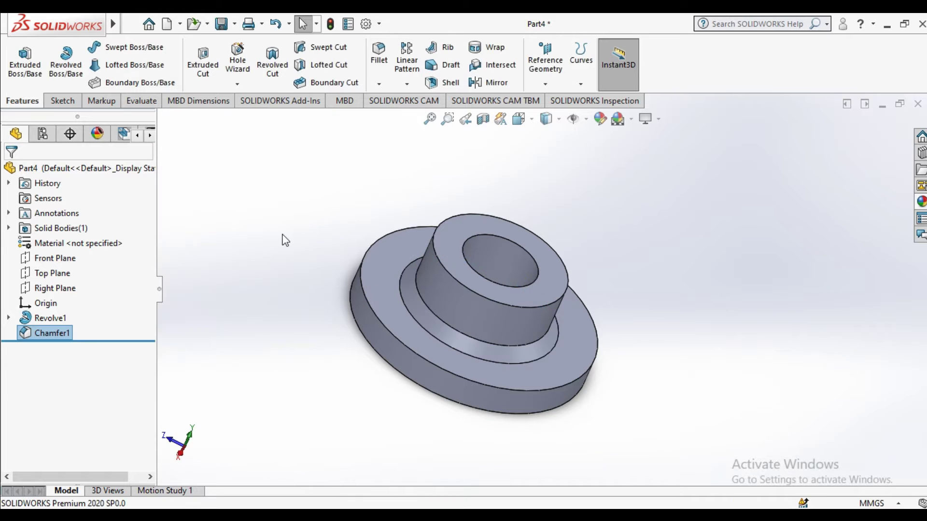
Step: Fillet the outer edge of the hub's top face with a 1 mm radius
middle_click_drag(341, 244, 366, 280)
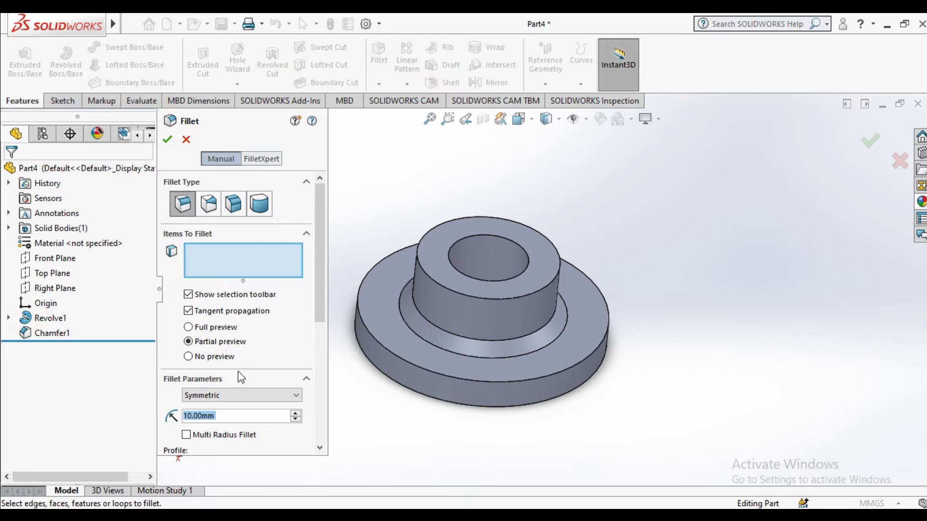
type("1")
key("Return")
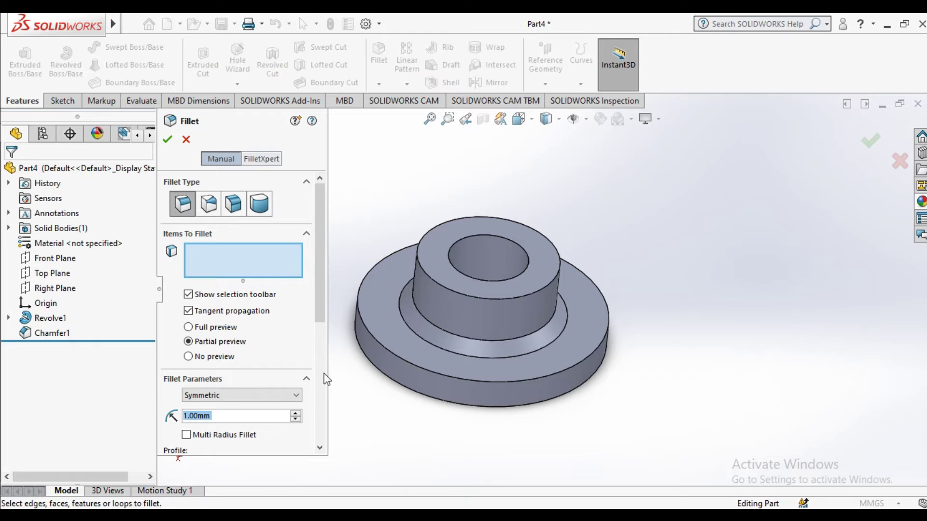
left_click(482, 297)
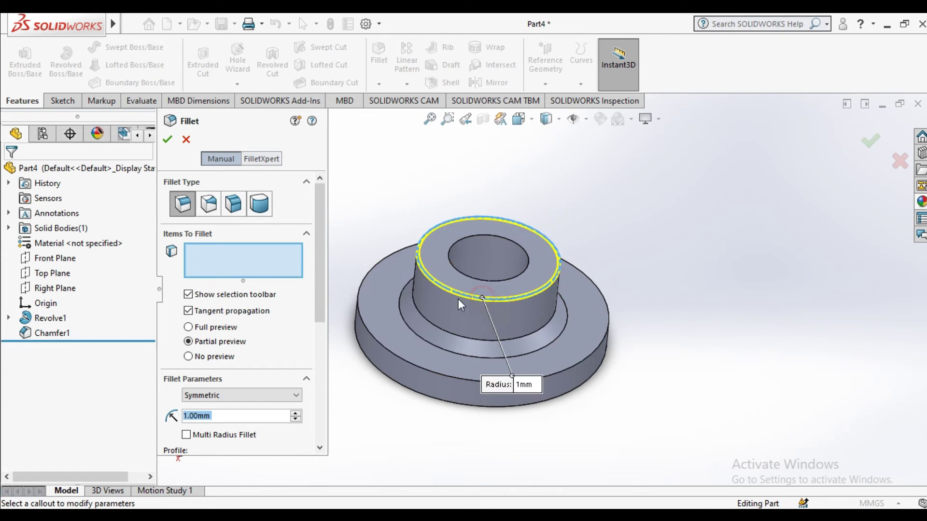
left_click(168, 141)
Step: Chamfer the bore's edge on the hub's top face by 0.5 mm at 45 degrees
scroll(475, 234, "down", 3)
left_click(388, 84)
left_click(385, 116)
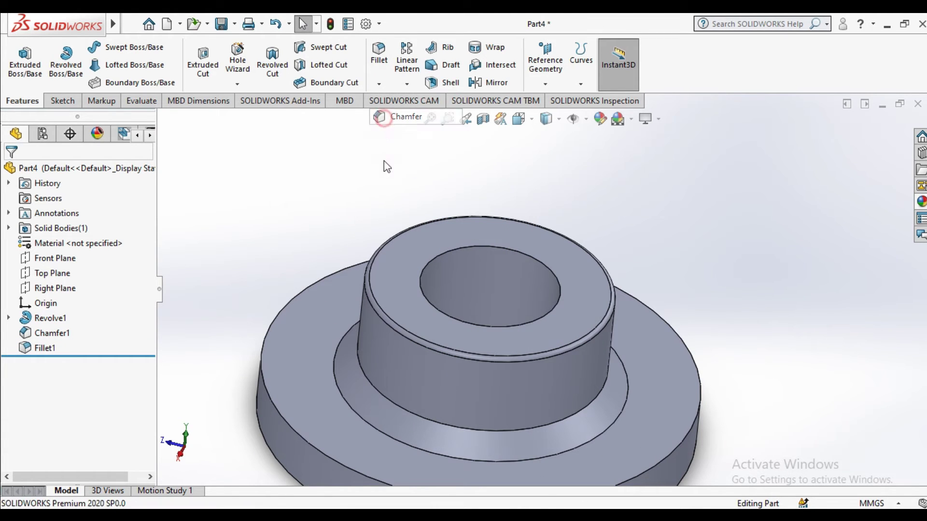
left_click(440, 253)
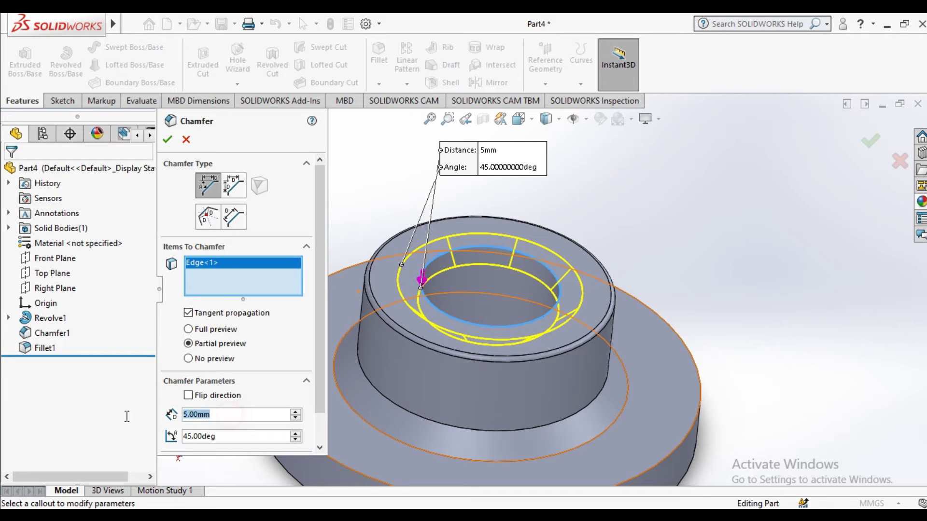
type(".5")
key("Return")
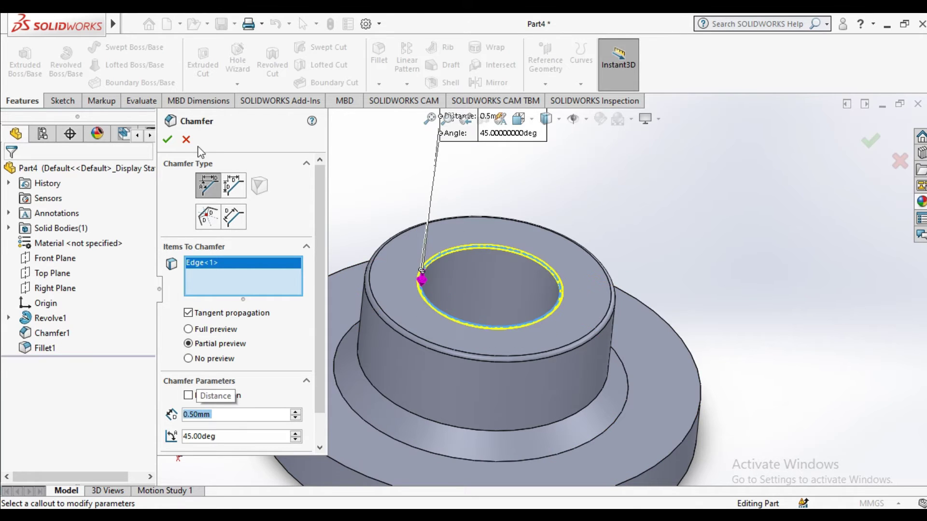
left_click(168, 140)
Step: Start a new sketch on the flange's upper ring face and view it straight on
scroll(436, 288, "up", 3)
middle_click_drag(436, 288, 424, 341)
left_click(425, 341)
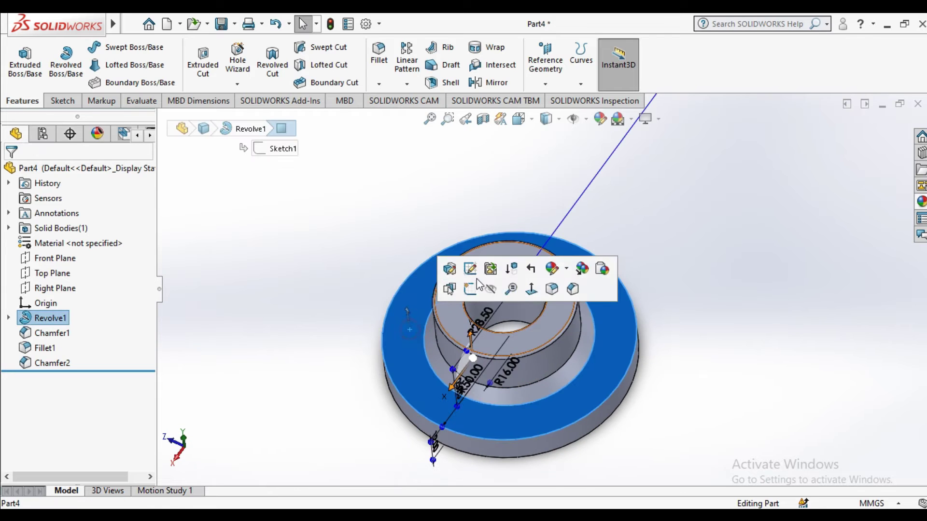
left_click(469, 289)
key("space")
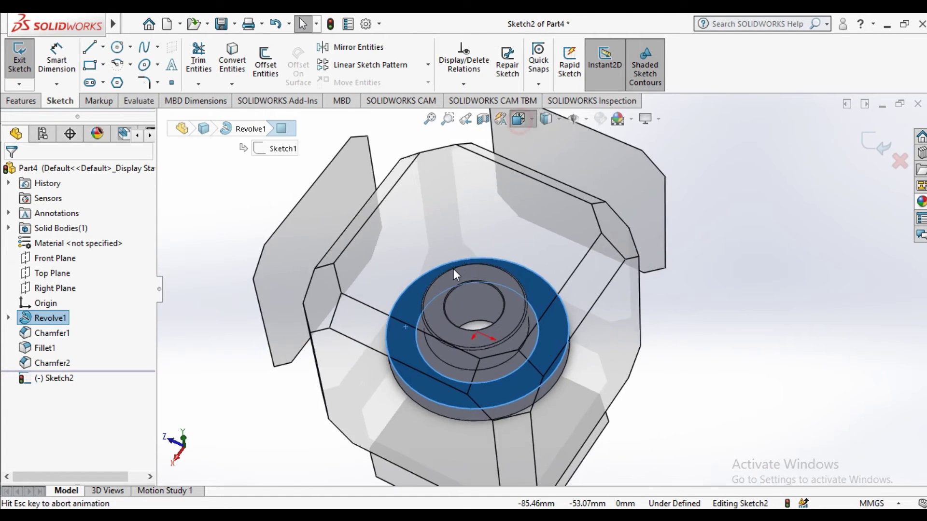
left_click(421, 299)
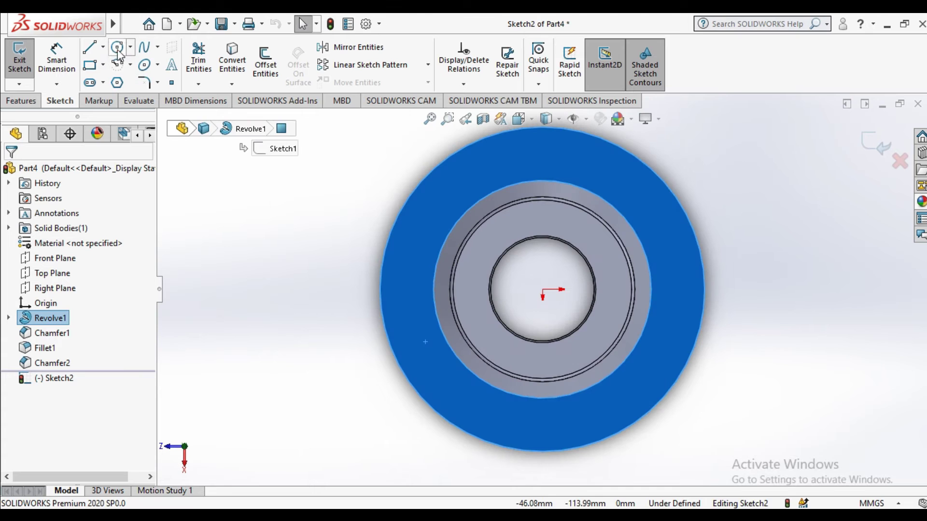
Step: Sketch a construction circle about 83 mm in diameter on the flange face, centred on the origin
left_click(118, 47)
left_click(543, 289)
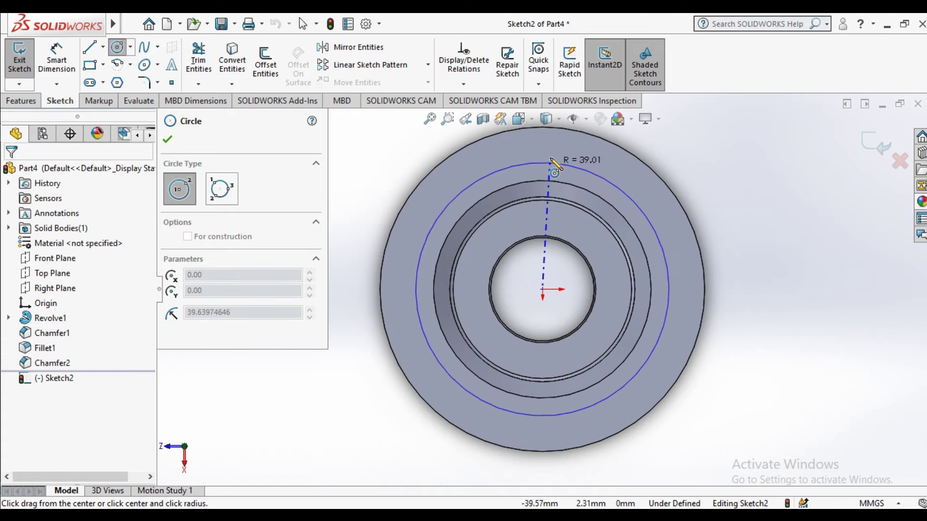
left_click(552, 156)
left_click(188, 381)
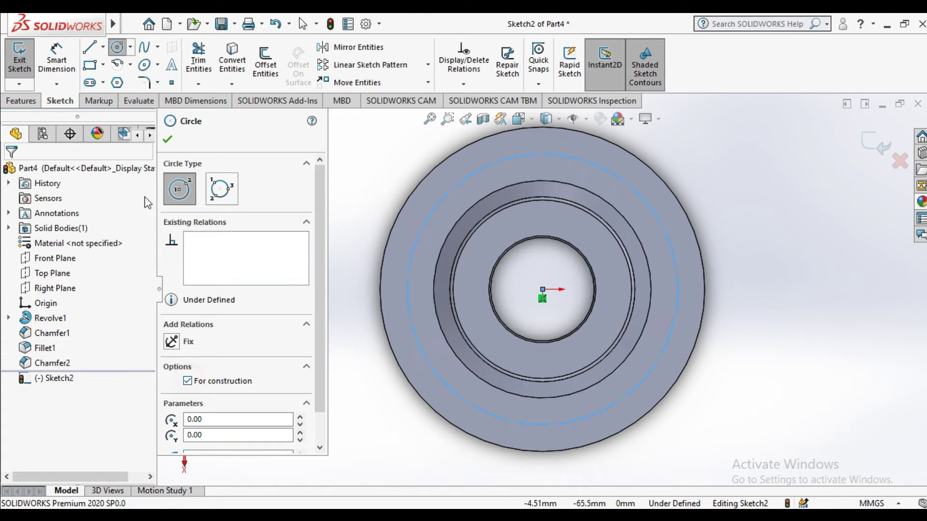
left_click(167, 140)
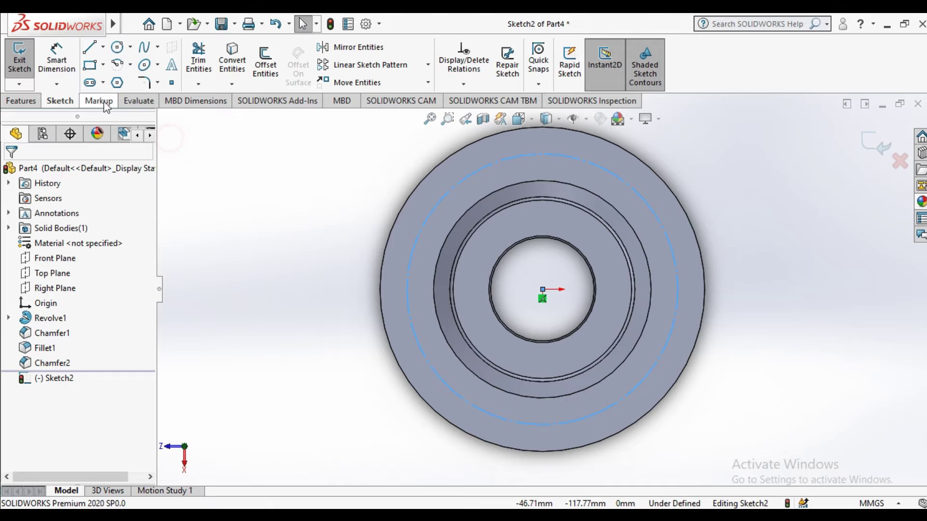
Step: Dimension the construction circle's diameter and set it to 80 mm
left_click(57, 60)
left_click(633, 186)
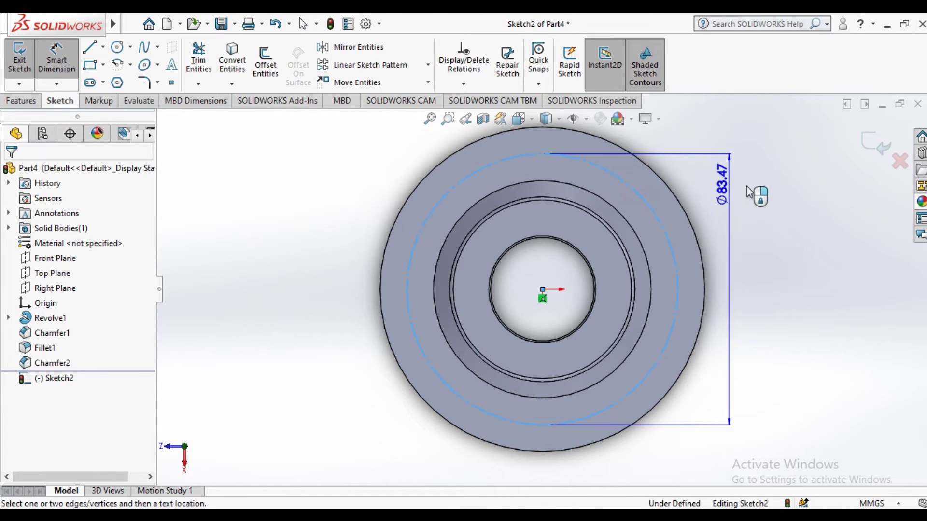
left_click(760, 196)
type("40")
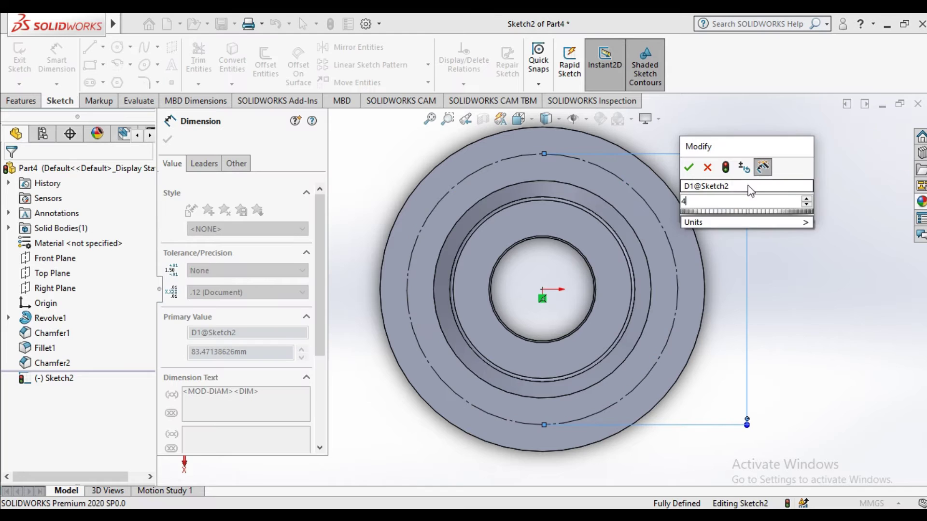
key("Return")
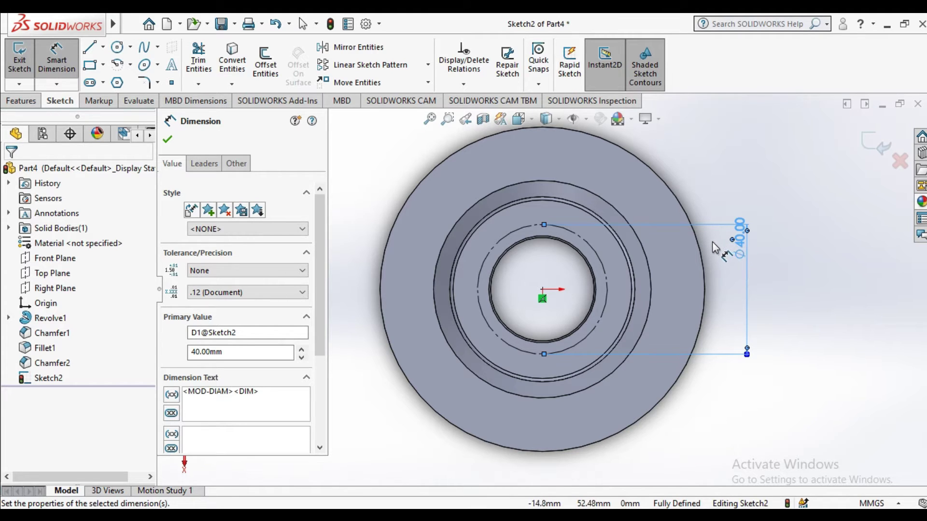
double_click(742, 255)
key("Return")
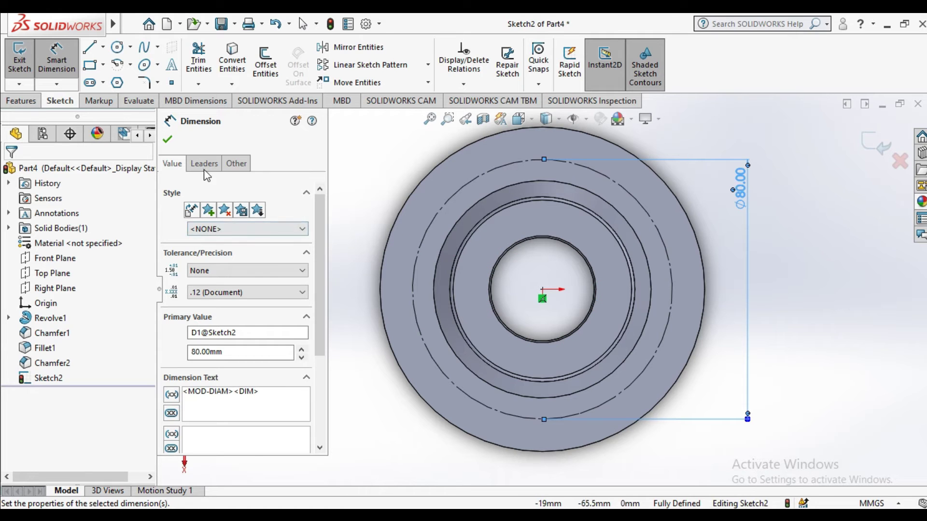
Step: Sketch a circle about 8 mm in diameter centred on the construction circle, straight above the origin
left_click(168, 141)
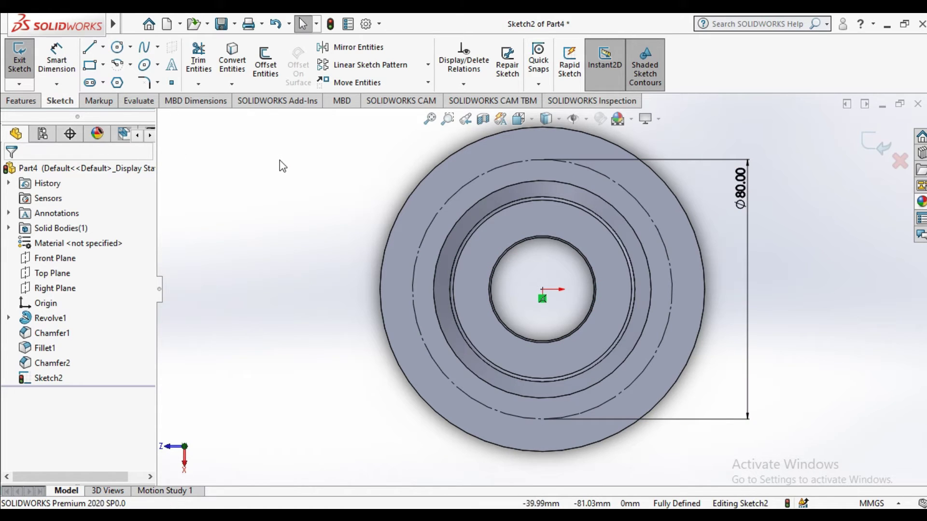
left_click(118, 48)
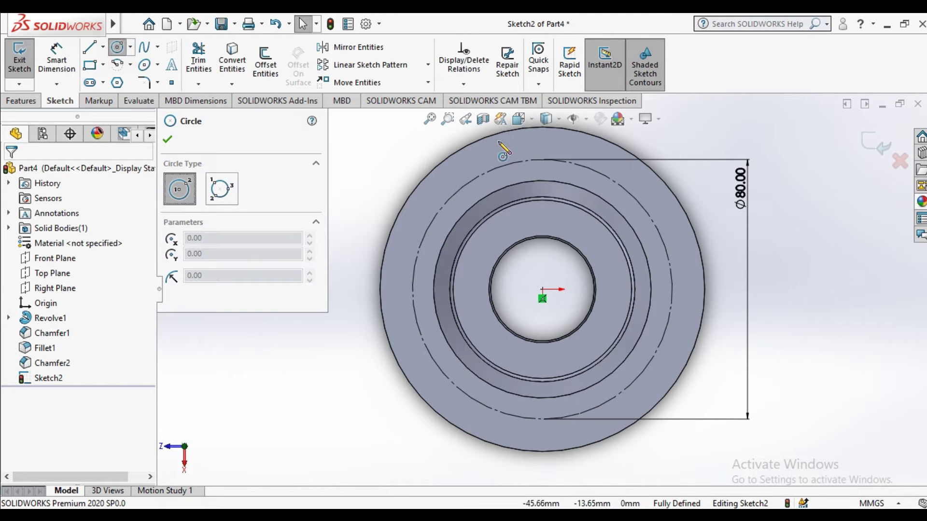
left_click(543, 160)
left_click(555, 162)
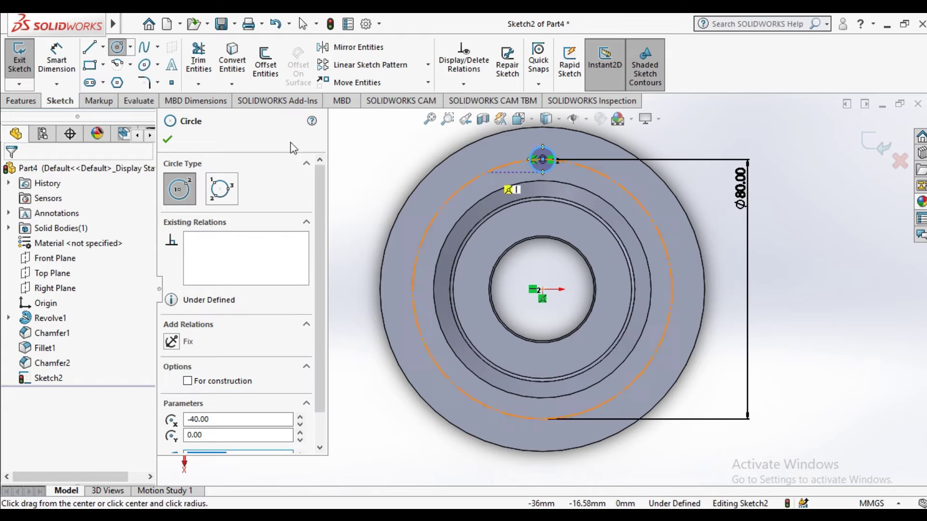
left_click(167, 140)
Step: Dimension the small circle's diameter as 8 mm
left_click(56, 57)
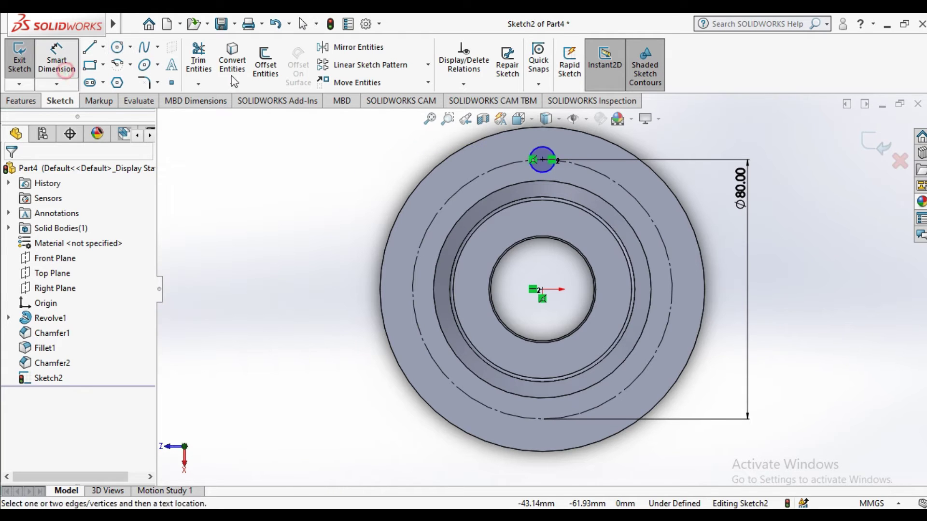
left_click(544, 157)
left_click(719, 149)
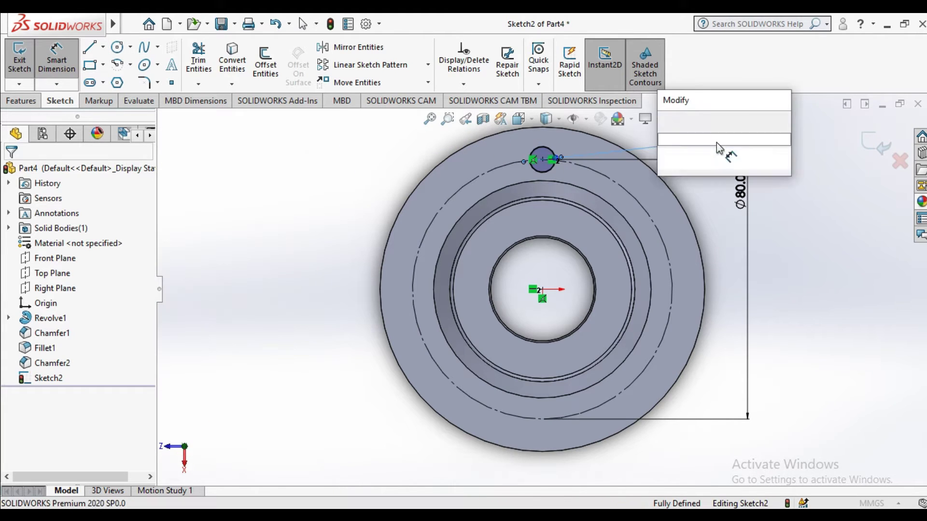
key("Return")
left_click(168, 140)
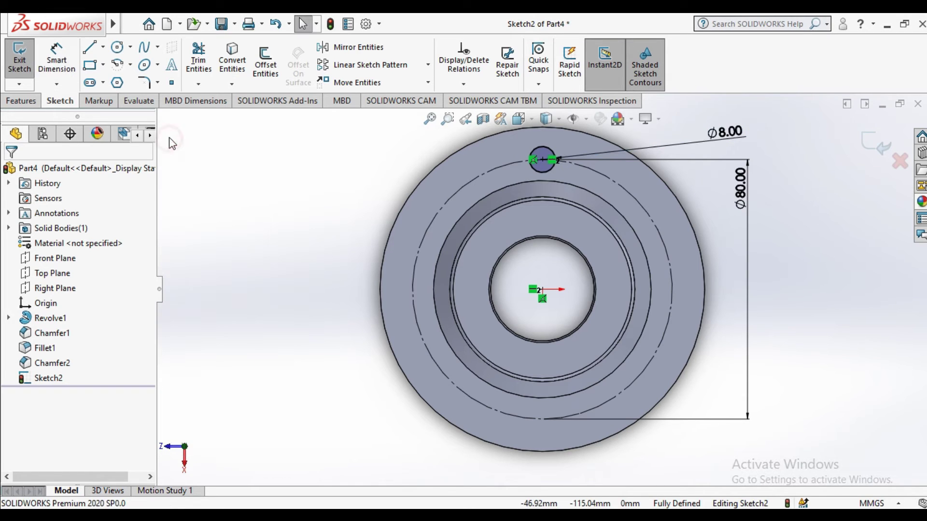
Step: Cut the small circle through the flange with an Extruded Cut set to Through All
left_click(35, 105)
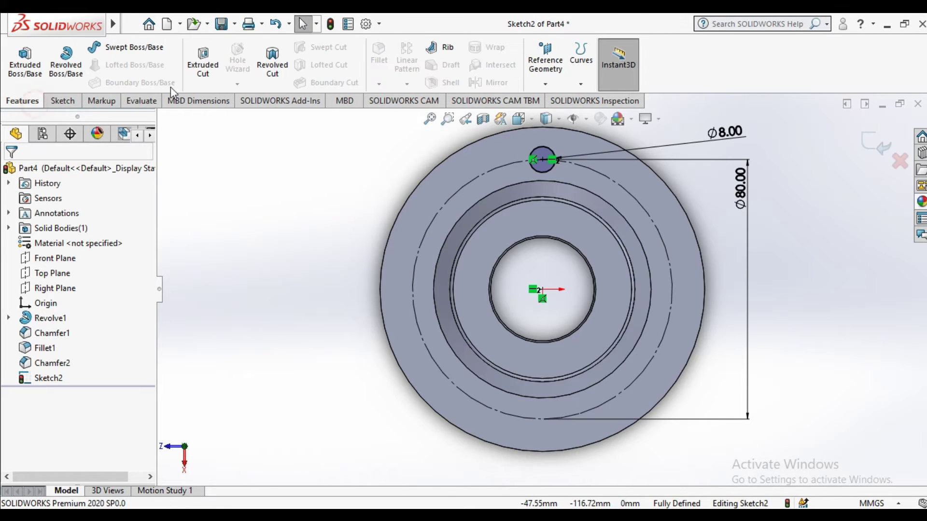
left_click(192, 71)
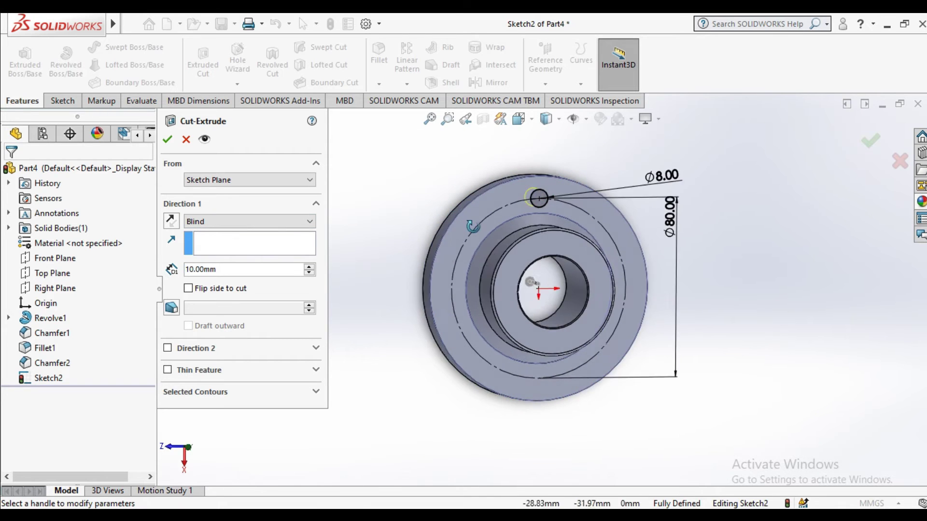
left_click(235, 221)
left_click(224, 240)
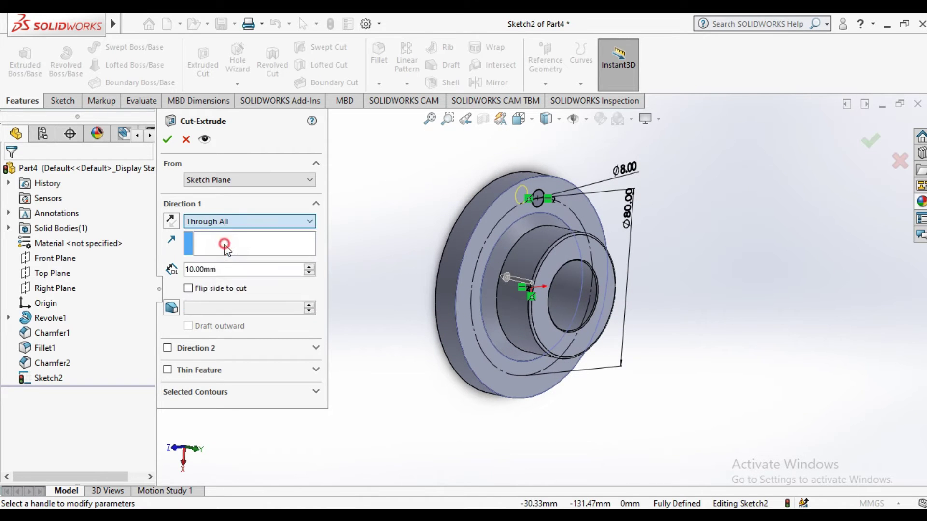
left_click(169, 141)
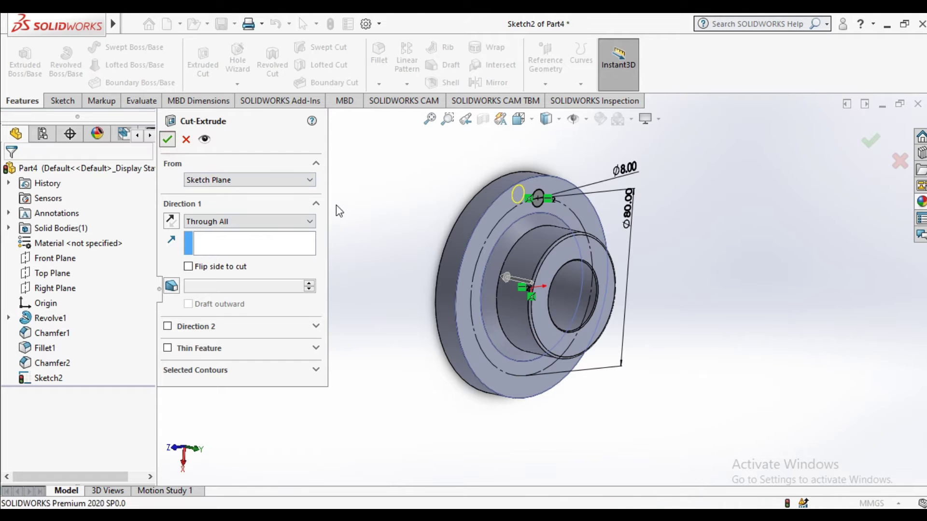
Step: Circular-pattern the flange hole about the bore's edge with 4 equally spaced instances over 360 degrees
left_click(407, 84)
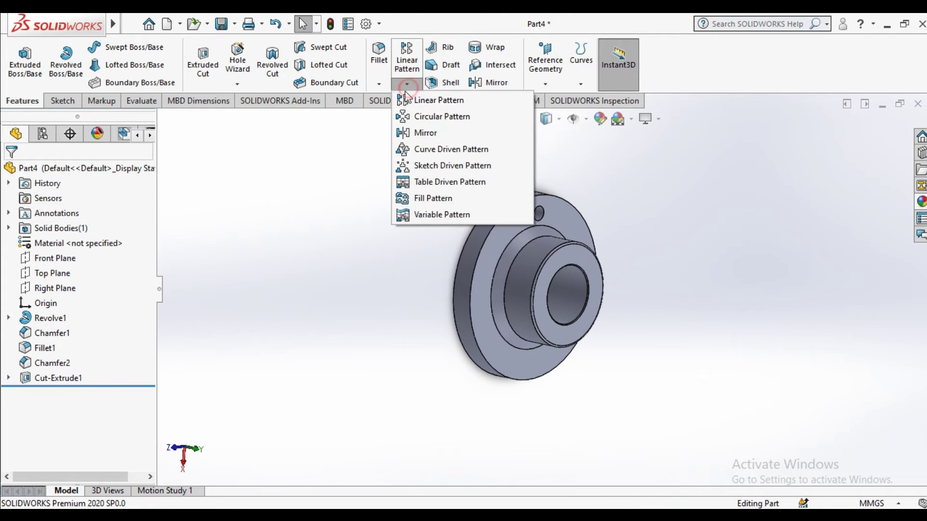
left_click(414, 114)
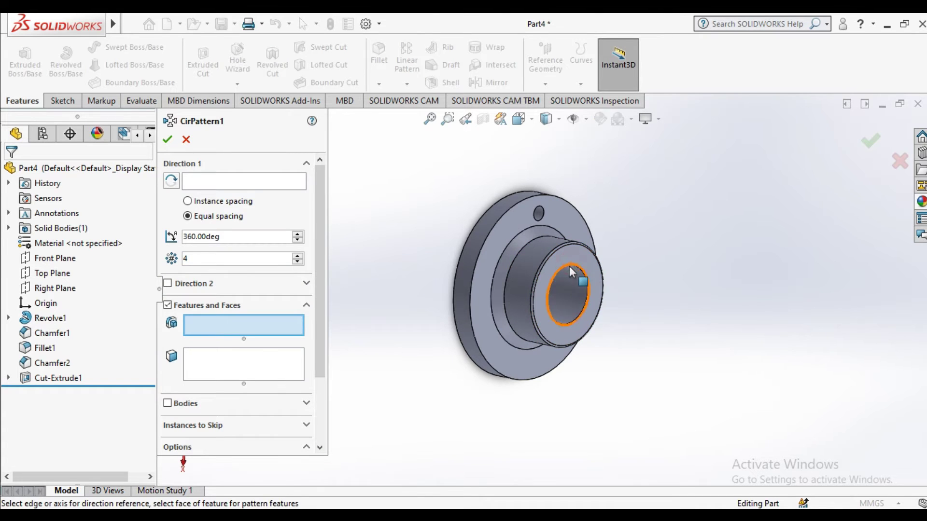
left_click(198, 178)
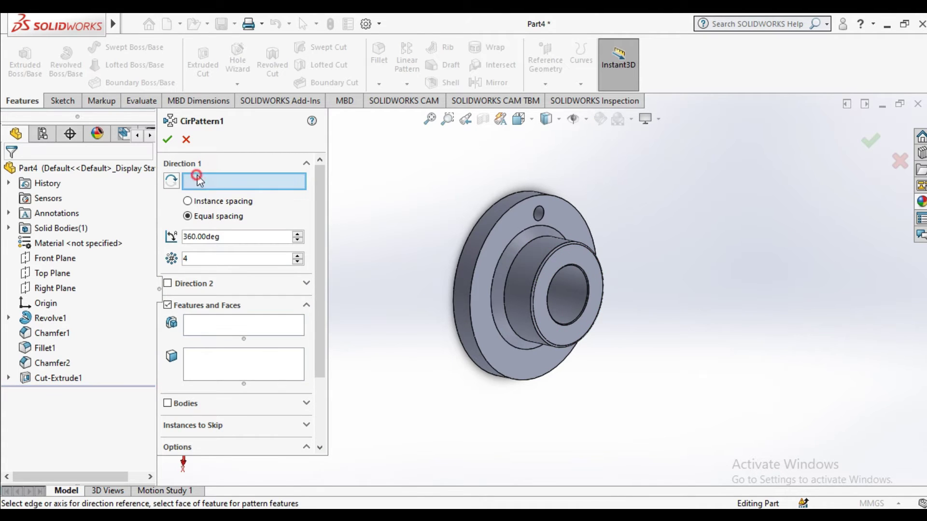
left_click(576, 266)
left_click(193, 325)
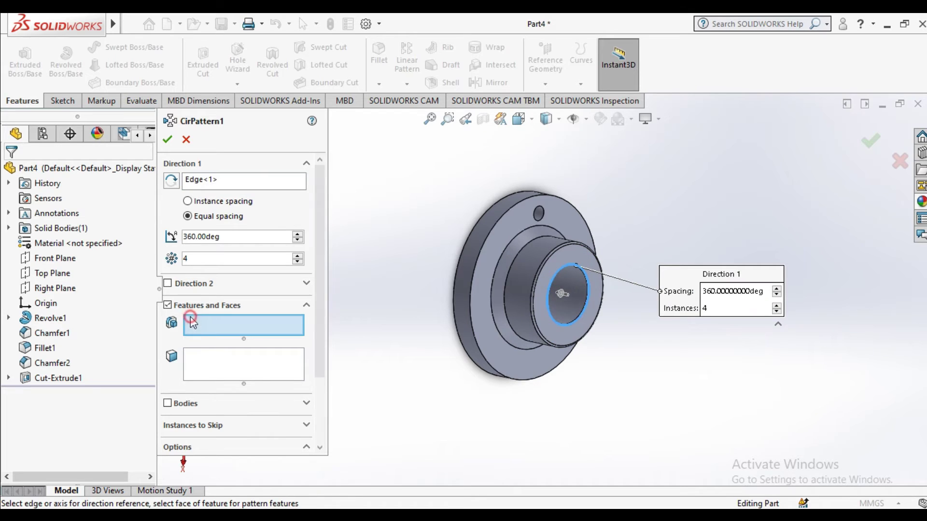
left_click(58, 378)
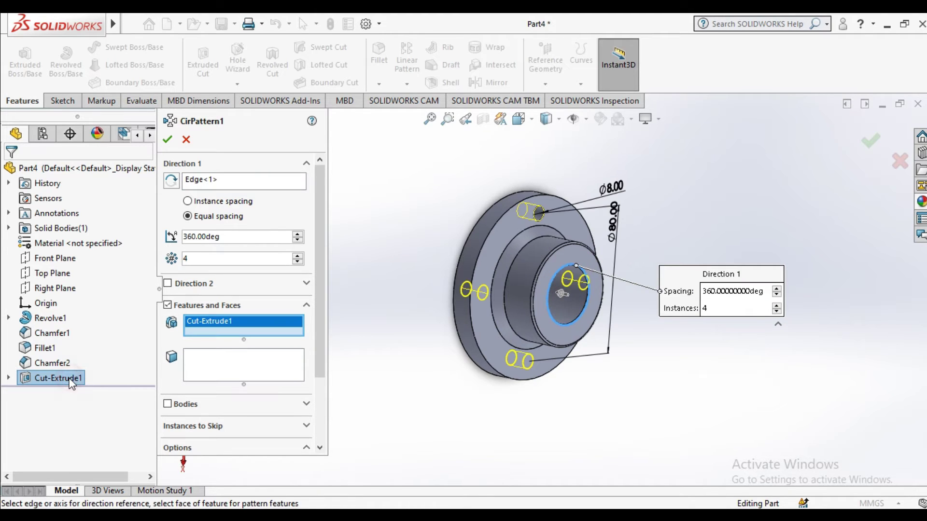
left_click(168, 140)
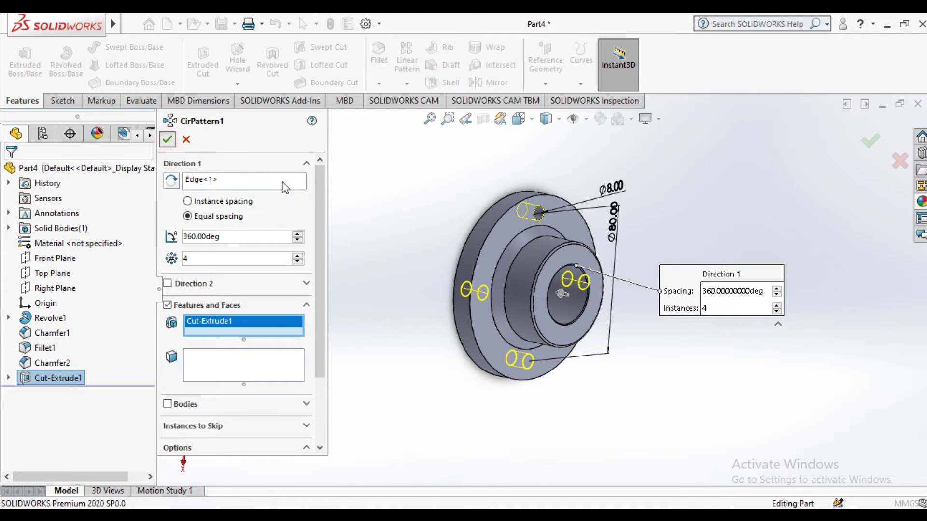
Step: Chamfer the hub-side edges of all four flange holes by 0.5 mm at 45 degrees
middle_click_drag(434, 250, 416, 182)
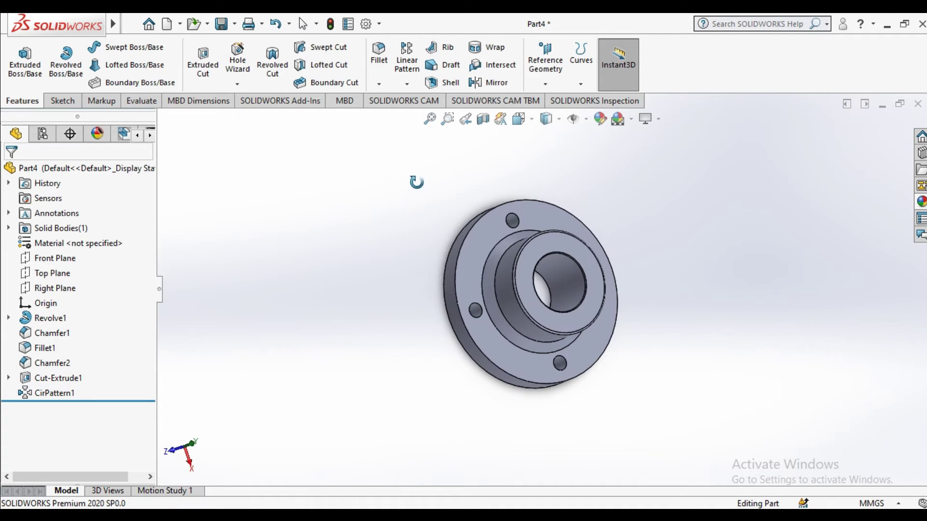
left_click(376, 85)
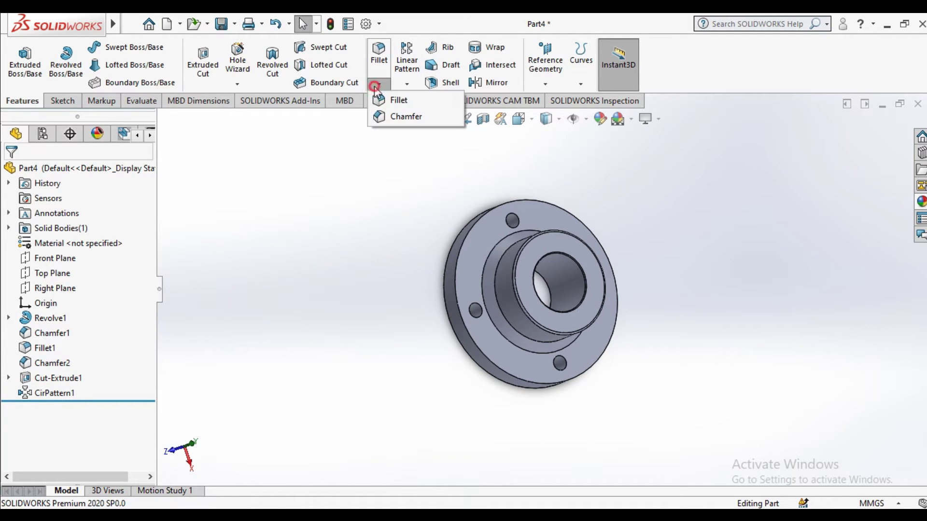
left_click(379, 116)
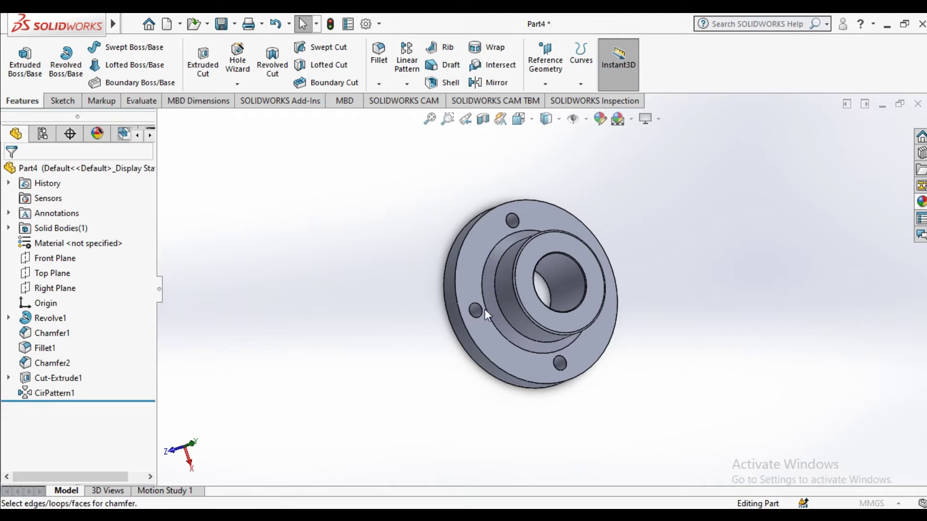
scroll(485, 308, "down", 3)
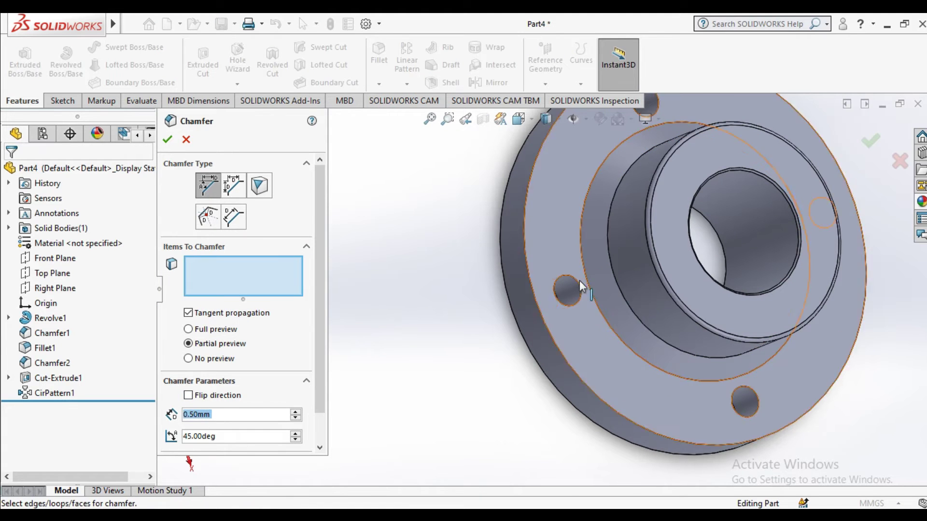
left_click(561, 276)
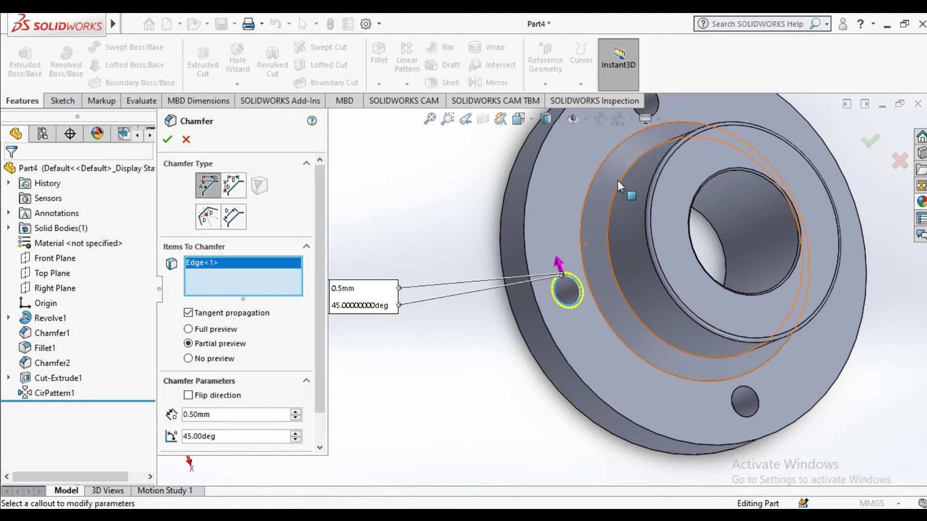
scroll(642, 167, "up", 4)
scroll(556, 236, "down", 4)
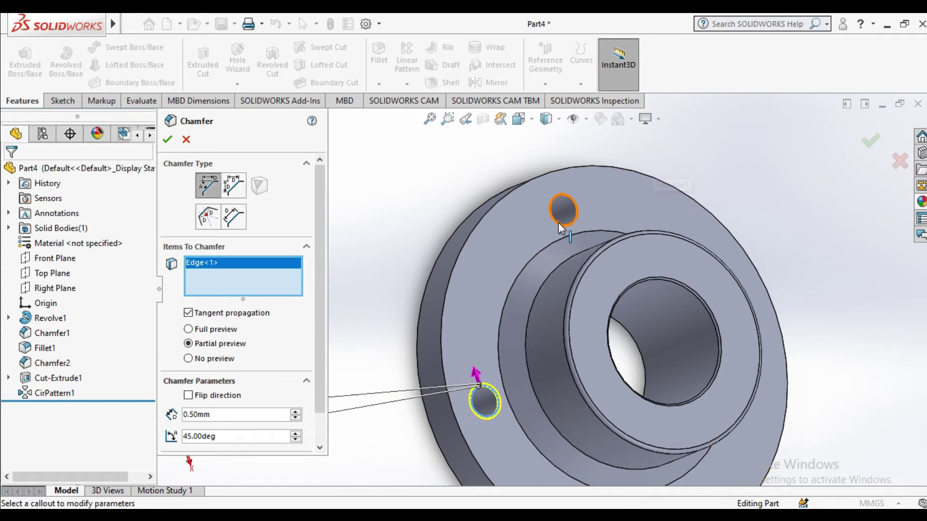
left_click(559, 222)
scroll(567, 227, "up", 2)
middle_click_drag(566, 227, 636, 317)
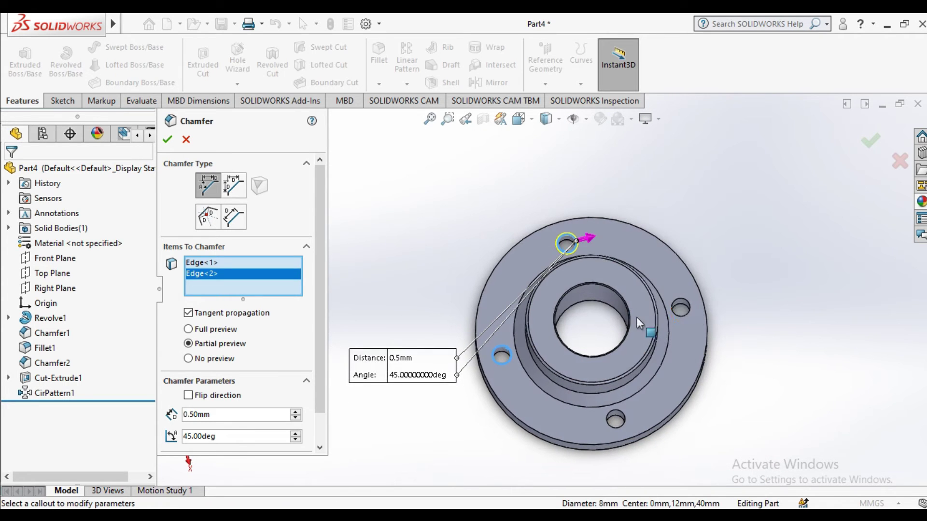
left_click(680, 316)
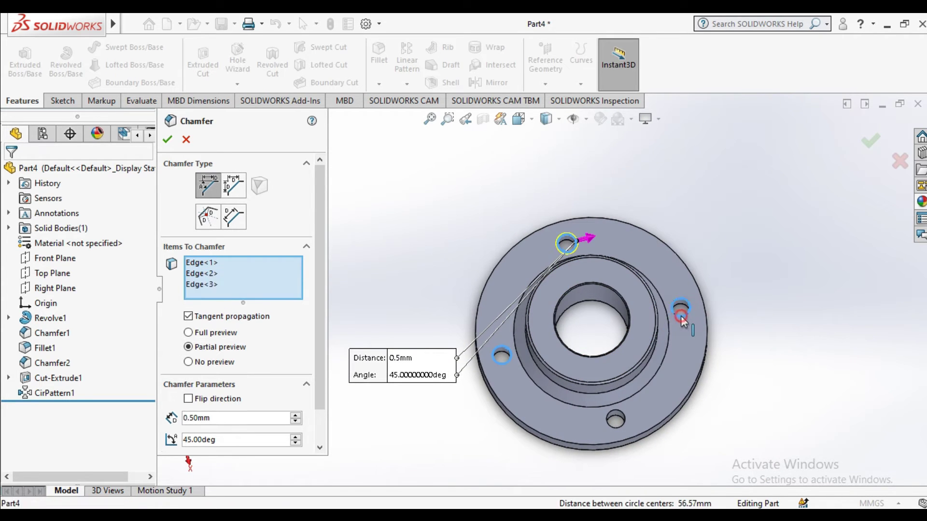
left_click(623, 426)
right_click(216, 295)
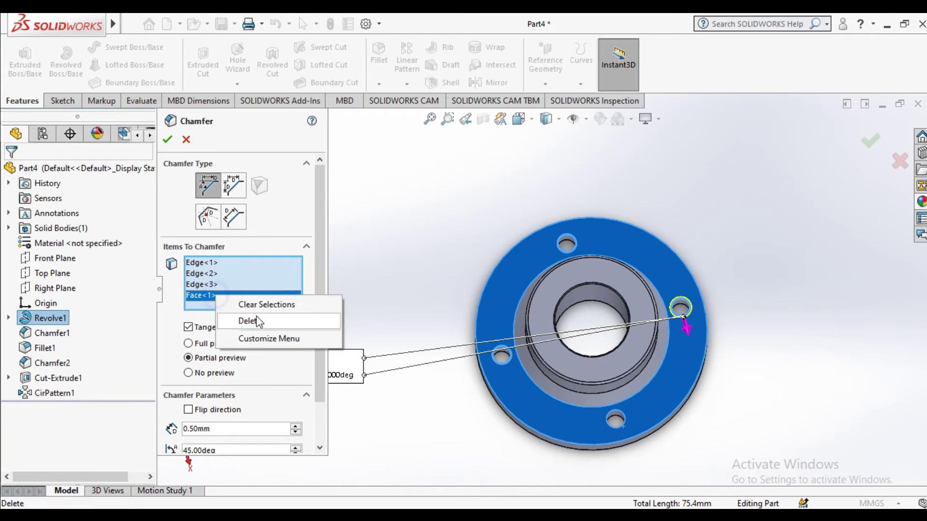
left_click(248, 318)
scroll(497, 349, "down", 4)
left_click(452, 340)
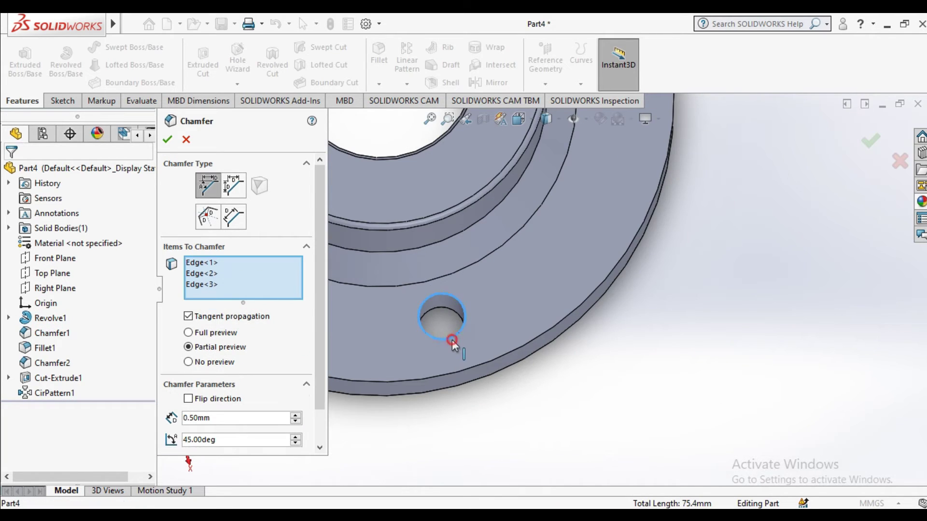
left_click(167, 139)
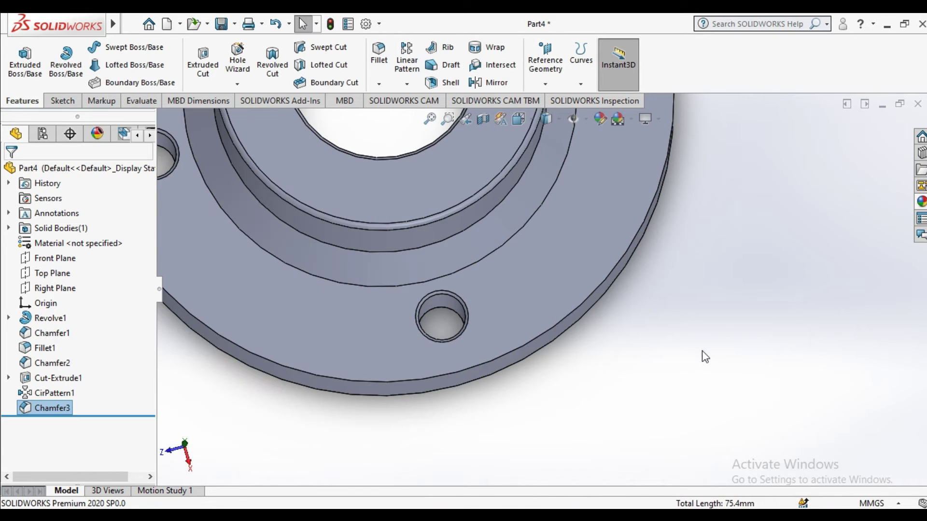
Step: Apply the candy apple red appearance from the Painted Car category to the whole body
scroll(569, 322, "up", 5)
middle_click_drag(531, 291, 441, 413)
left_click(921, 192)
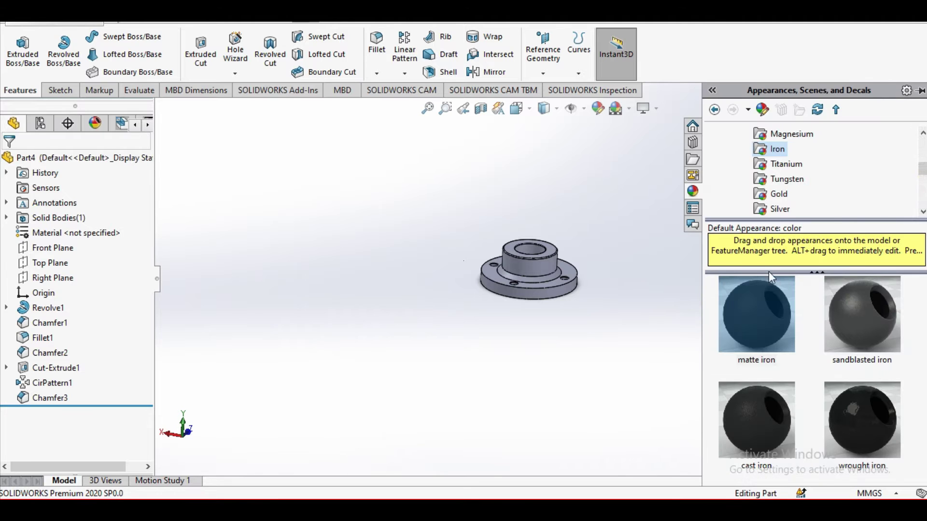
scroll(775, 193, "up", 4)
left_click(729, 164)
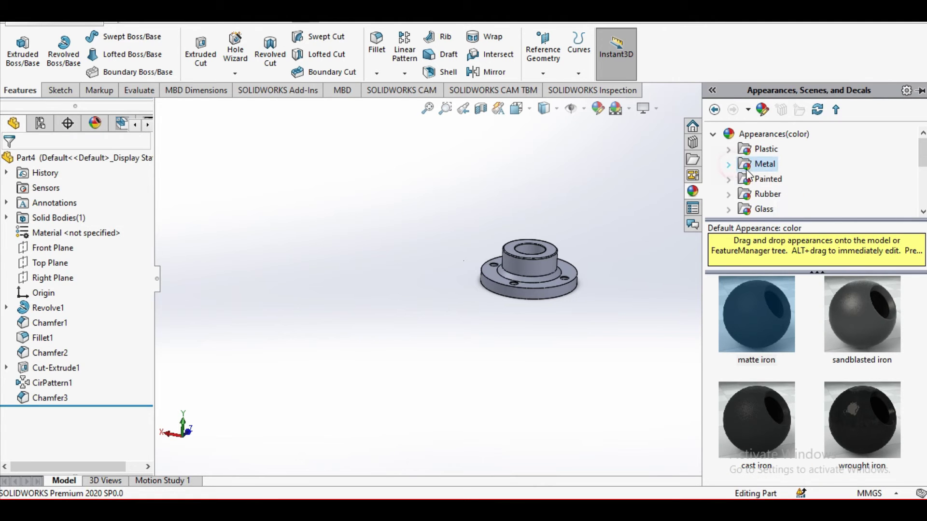
left_click(765, 186)
left_click_drag(796, 321, 552, 272)
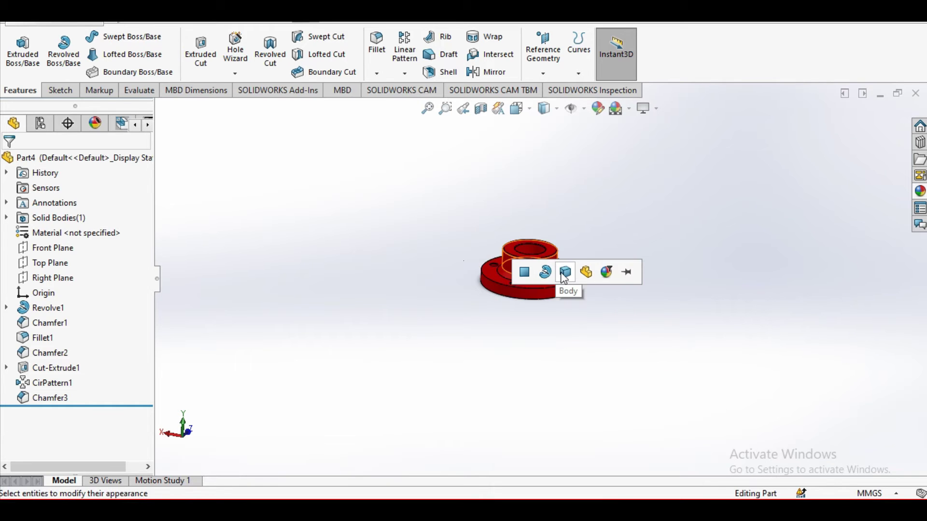
left_click(565, 274)
Step: Edit the body's candy apple red appearance and change its colour to the teal swatch of the standard palette
middle_click_drag(604, 211, 599, 359)
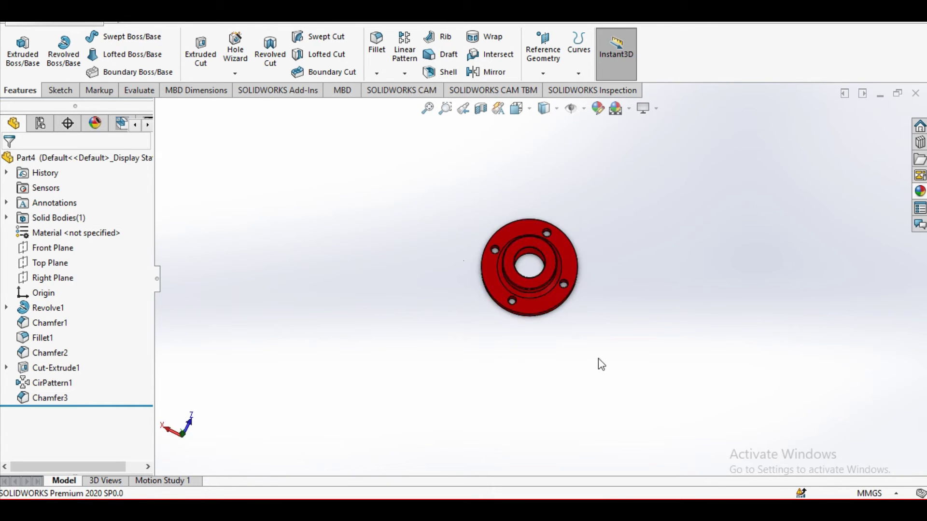
scroll(509, 269, "down", 5)
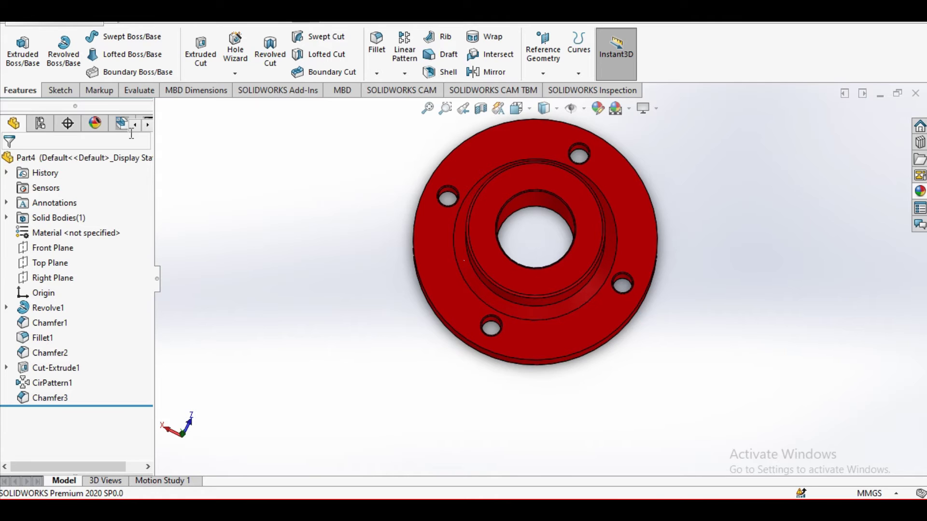
left_click(95, 123)
left_click(53, 204)
right_click(62, 204)
left_click(85, 233)
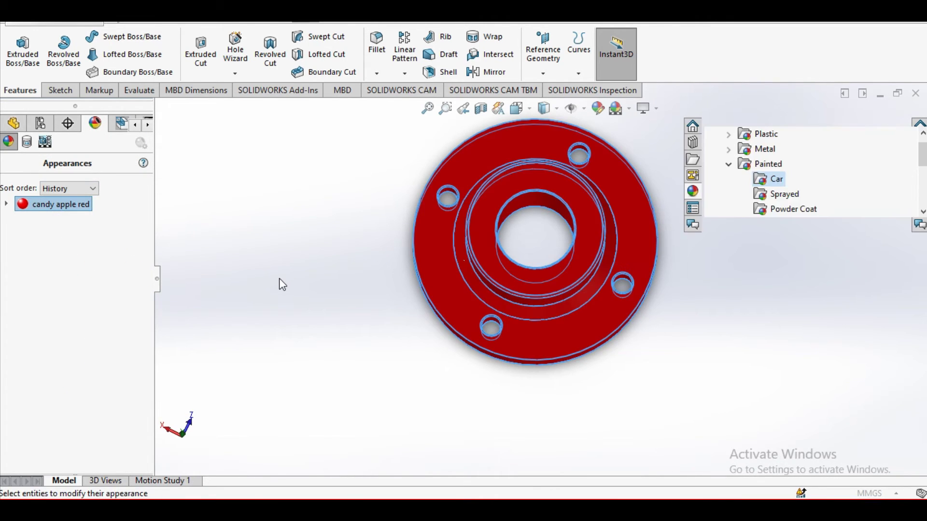
left_click_drag(318, 250, 318, 292)
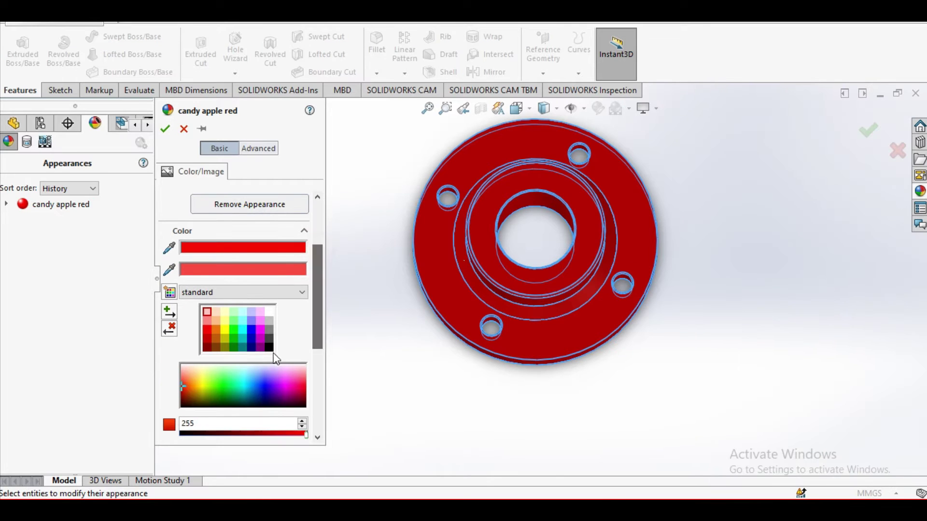
left_click(242, 338)
left_click(167, 134)
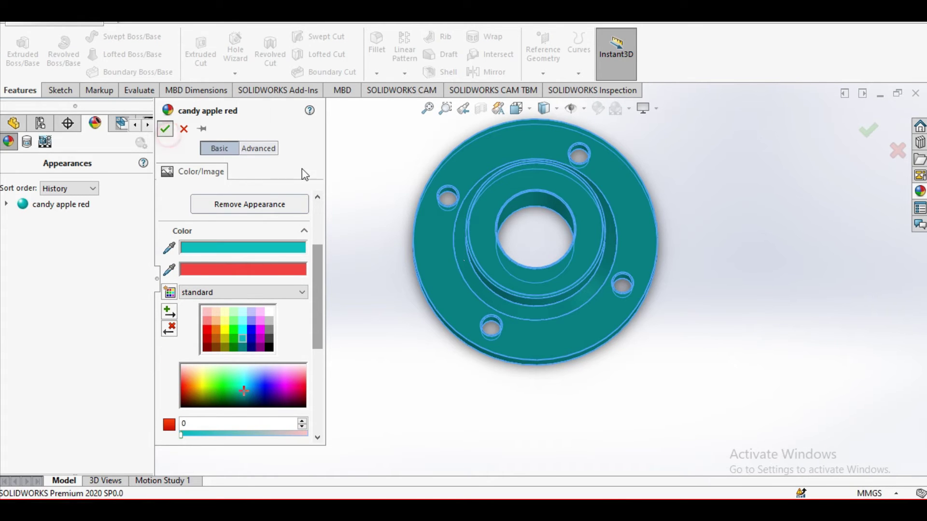
left_click(377, 196)
middle_click_drag(376, 227, 238, 131)
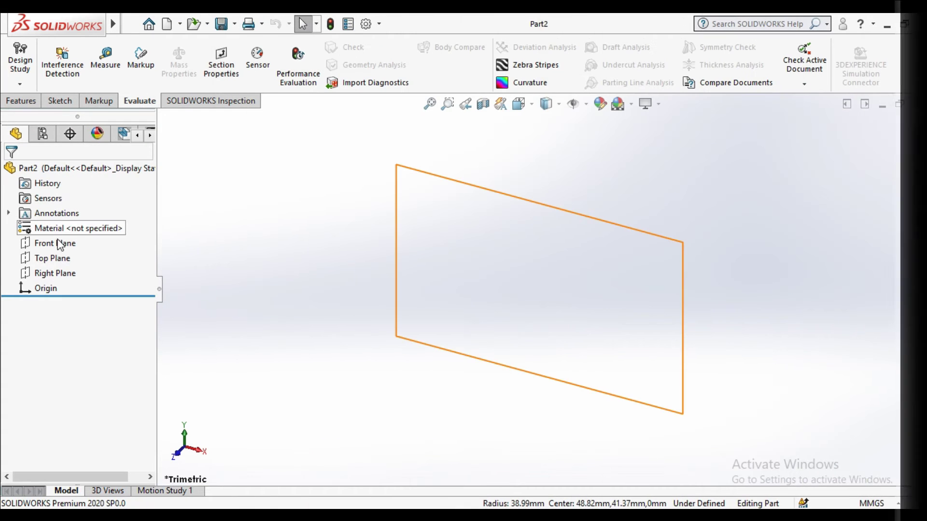
Step: Start a sketch on the Front Plane and draw a vertical centerline about 68 mm long upward from the origin
left_click(62, 243)
left_click(72, 222)
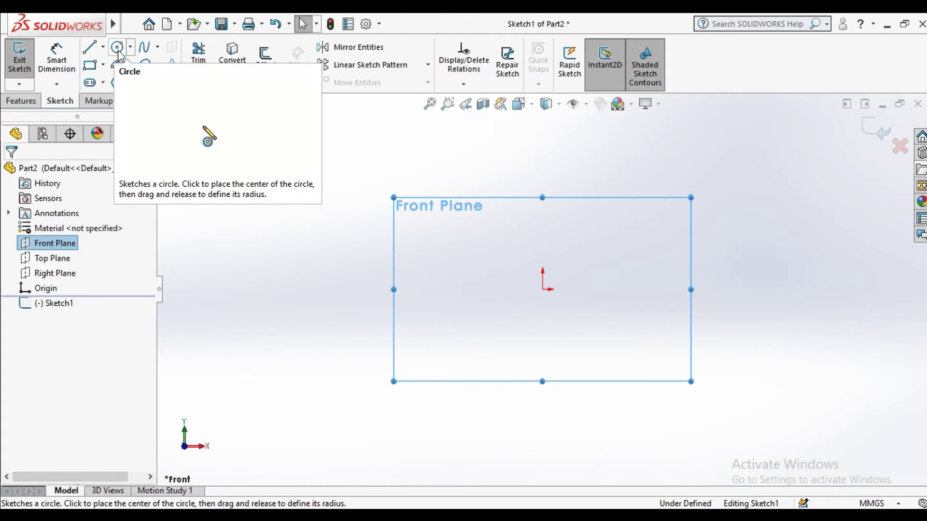
left_click(103, 47)
left_click(118, 79)
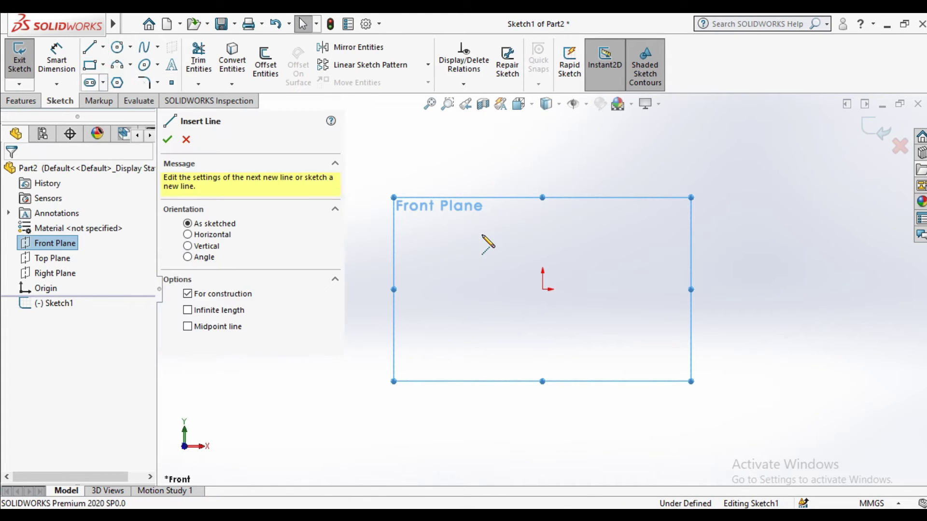
left_click(542, 288)
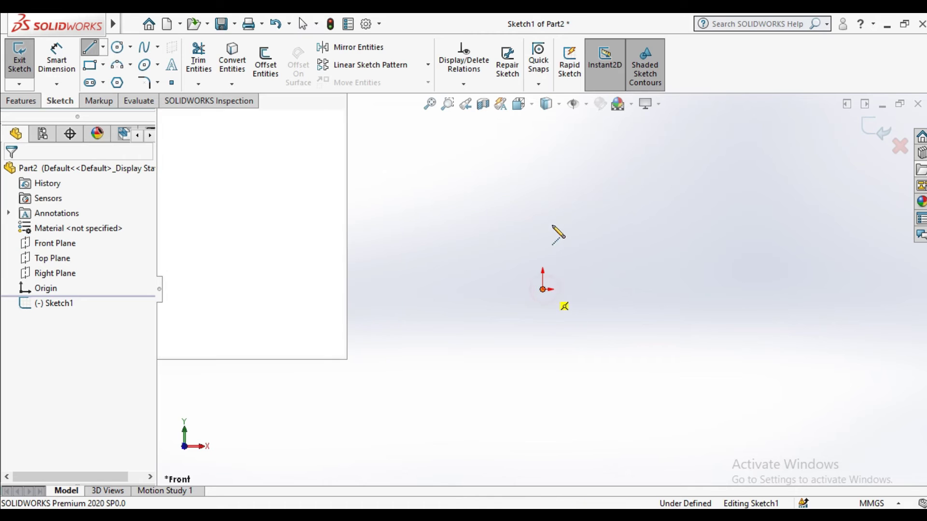
left_click(544, 176)
right_click(544, 177)
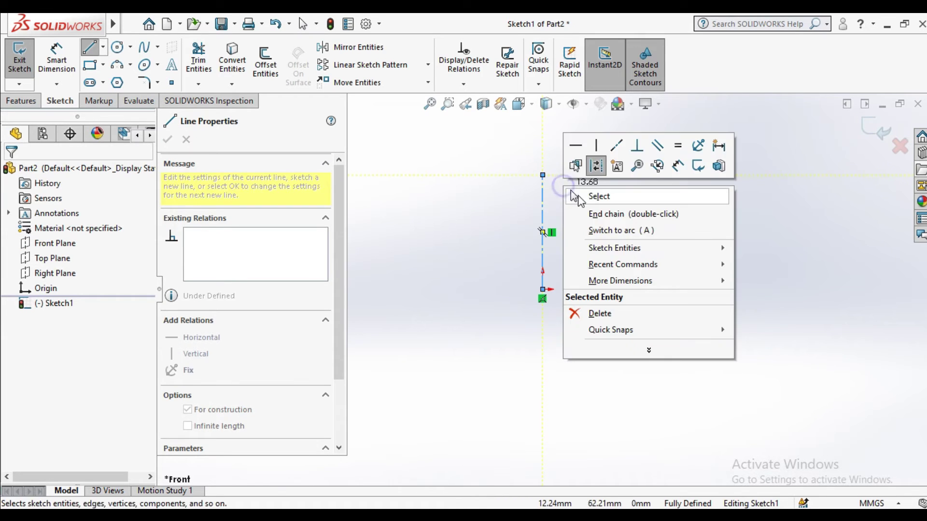
left_click(582, 196)
Step: Sketch a circle centred on the origin and a smaller one, about 32 mm in diameter, on the centerline's upper end
left_click(117, 48)
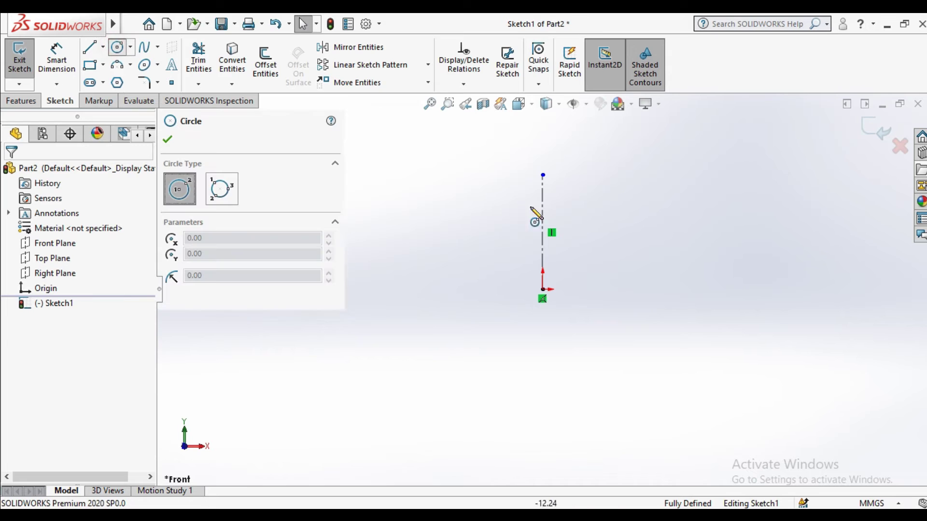
left_click_drag(543, 289, 590, 321)
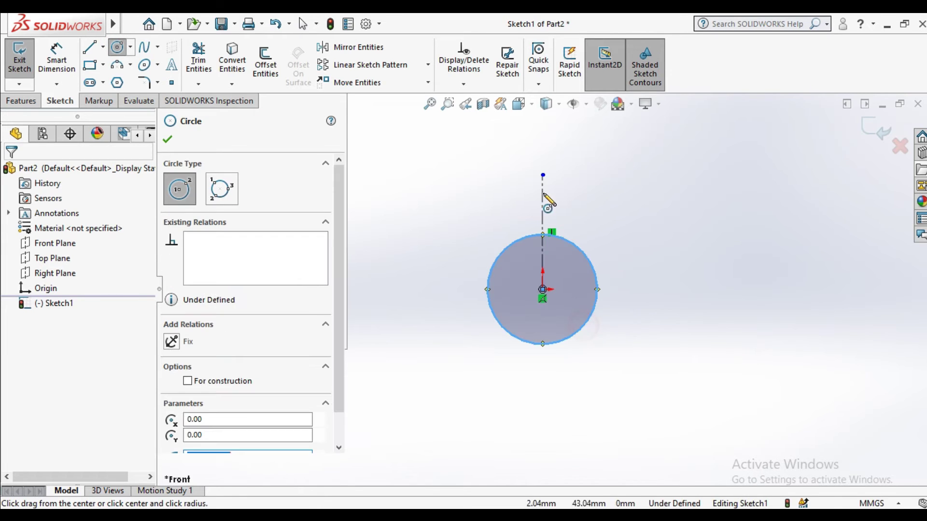
left_click_drag(543, 175, 569, 175)
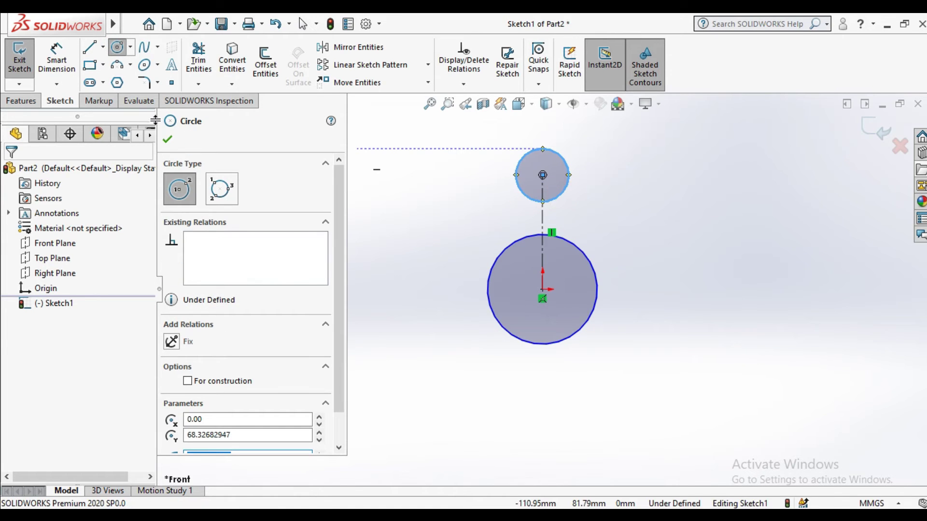
left_click(167, 139)
Step: Dimension the upper small circle's diameter as 20 mm
left_click(57, 58)
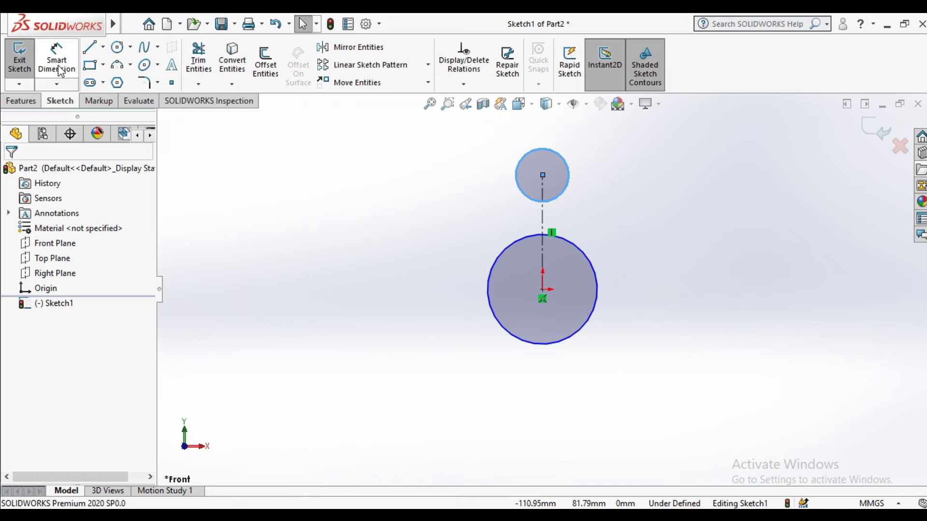
left_click(565, 163)
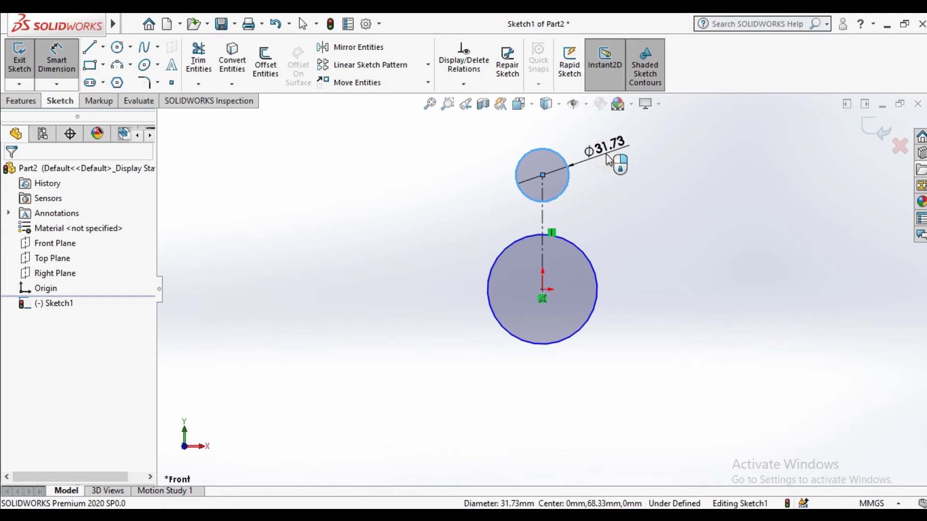
left_click(608, 159)
type("20")
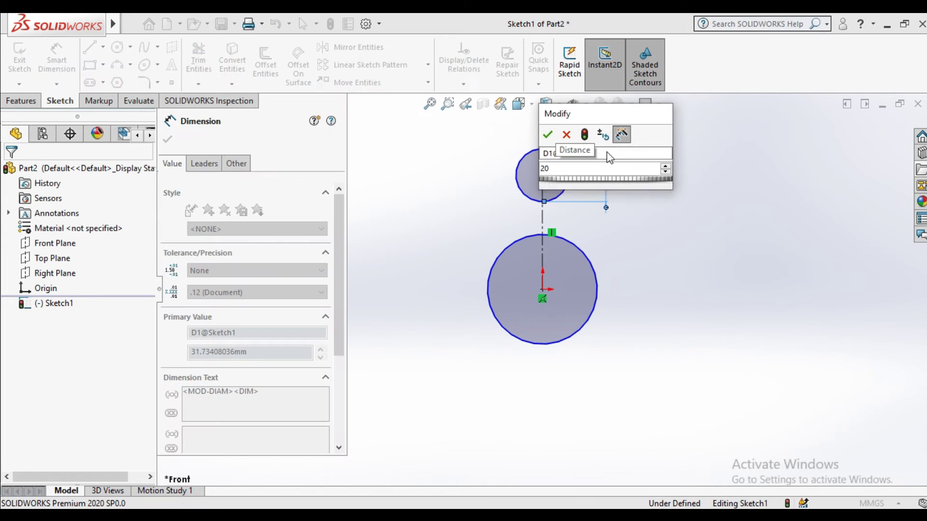
key("Return")
Step: Dimension the diameter of the circle centred on the origin as 50 mm
left_click(585, 256)
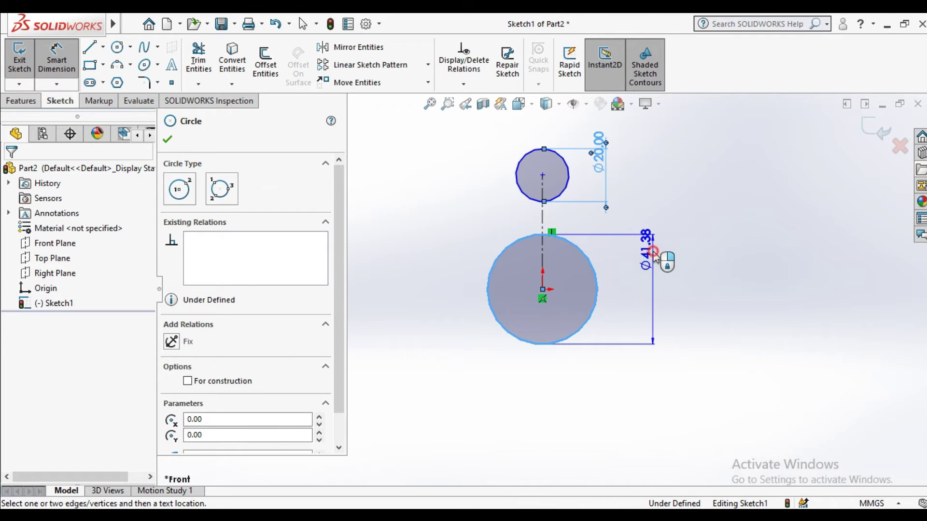
left_click(657, 249)
type("1")
key("BackSpace")
type("50")
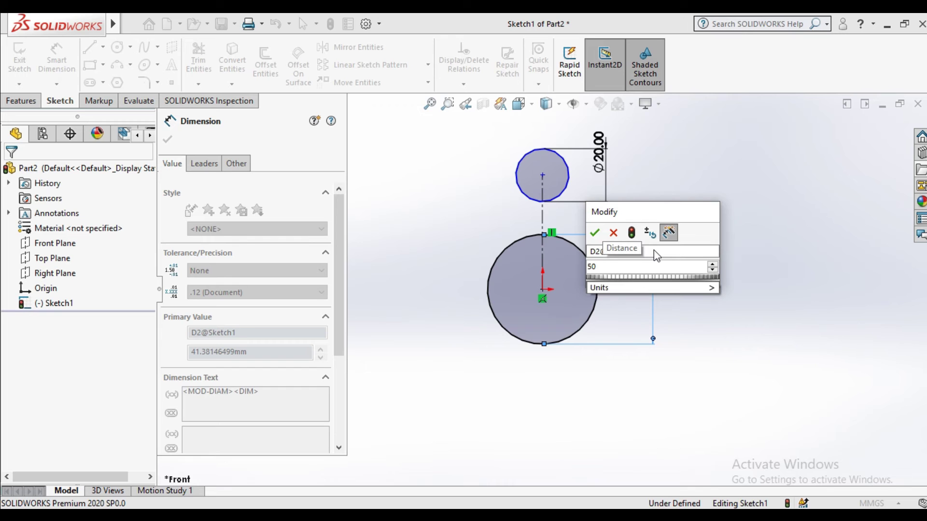
key("Return")
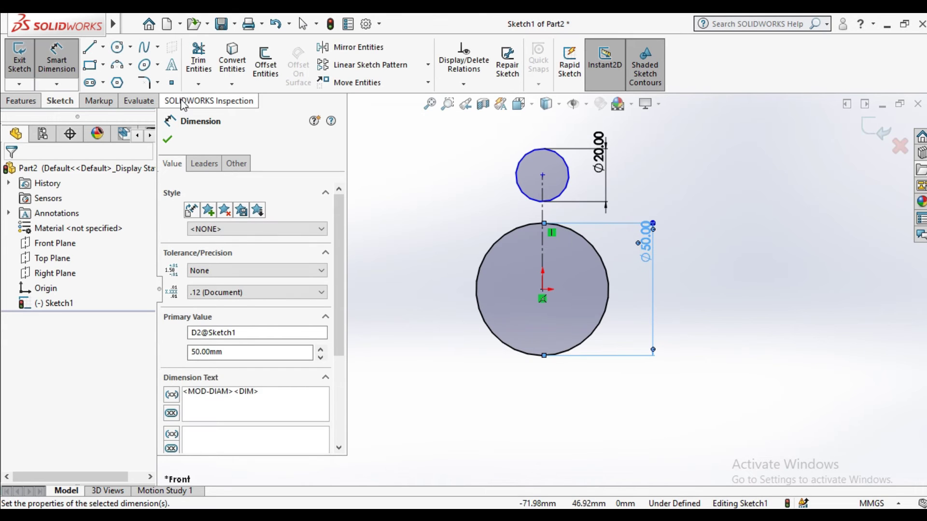
Step: Dimension the upper centerline's length, from the origin to the small circle's centre, as 35 mm
left_click(538, 212)
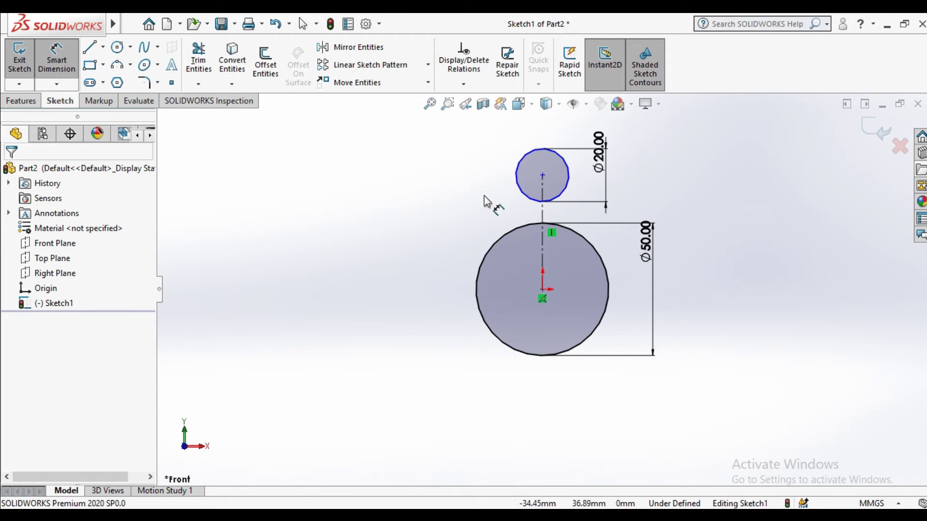
left_click(543, 218)
left_click(435, 224)
type("35")
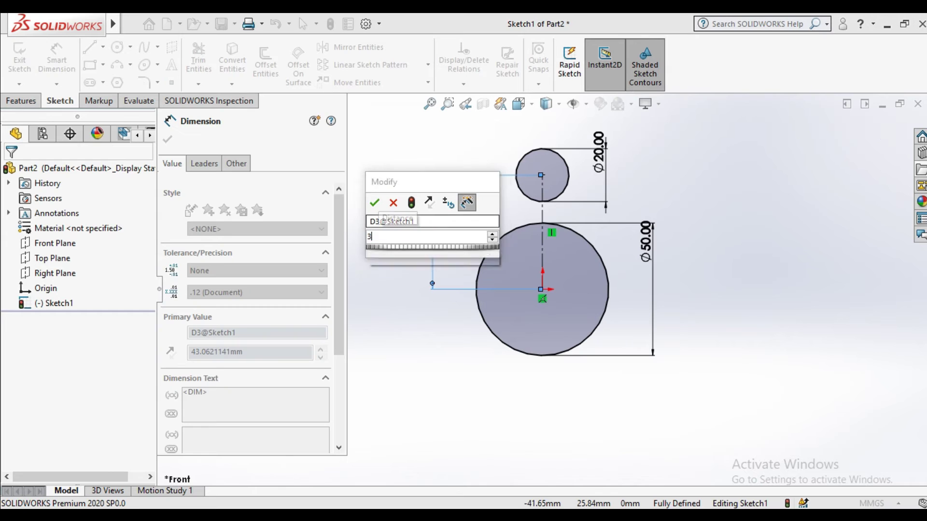
key("Return")
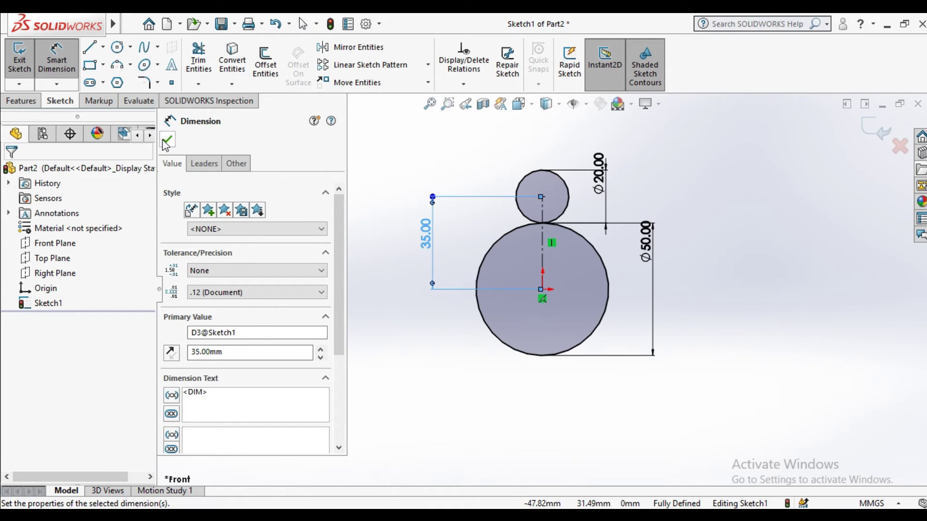
left_click(167, 141)
Step: Draw a second vertical centerline about 37 mm long from the origin downward past the 50 mm circle
left_click(103, 47)
left_click(108, 80)
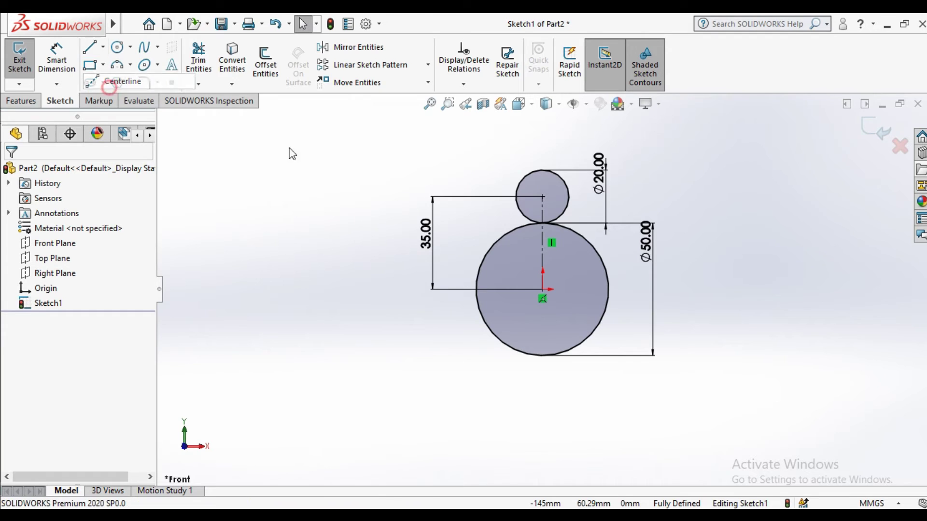
left_click(543, 298)
left_click(543, 388)
right_click(563, 384)
left_click(586, 377)
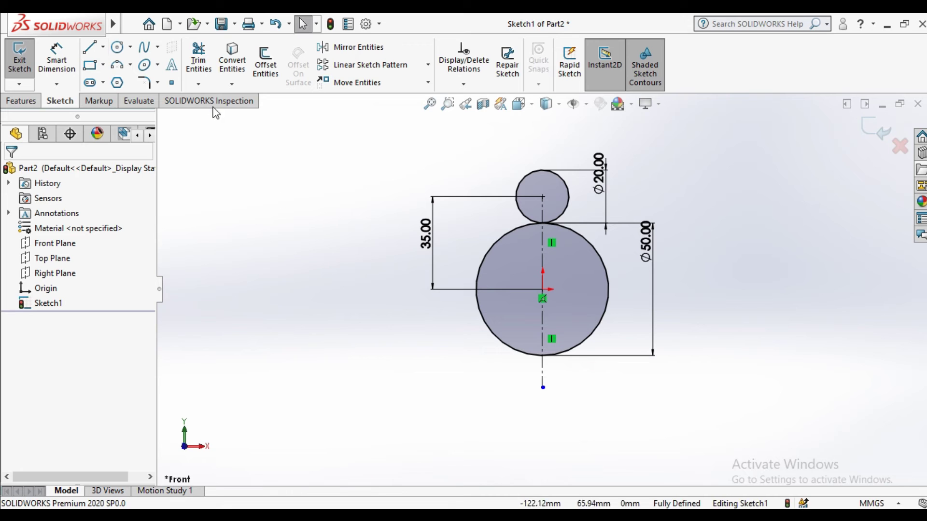
Step: Sketch a circle about 30 mm in diameter centred on the lower centerline's end point
left_click(119, 47)
left_click(543, 387)
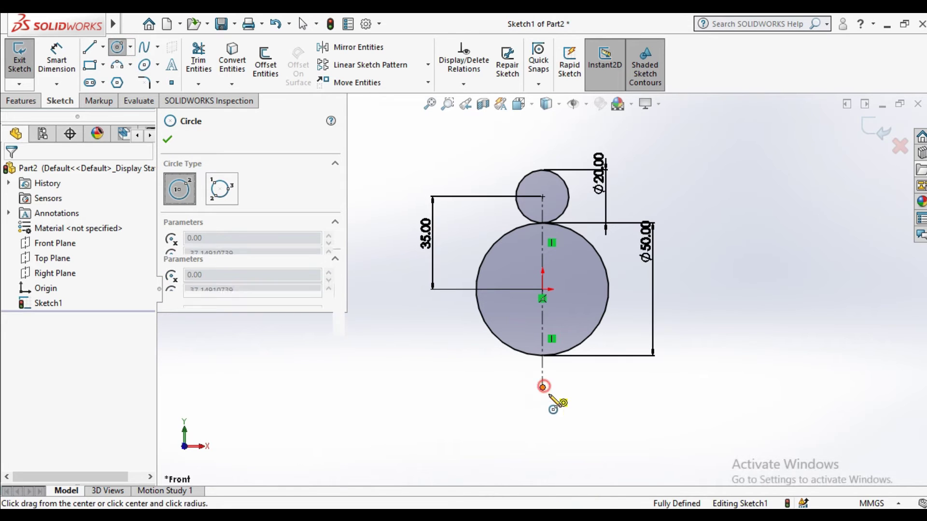
left_click(568, 417)
left_click(168, 140)
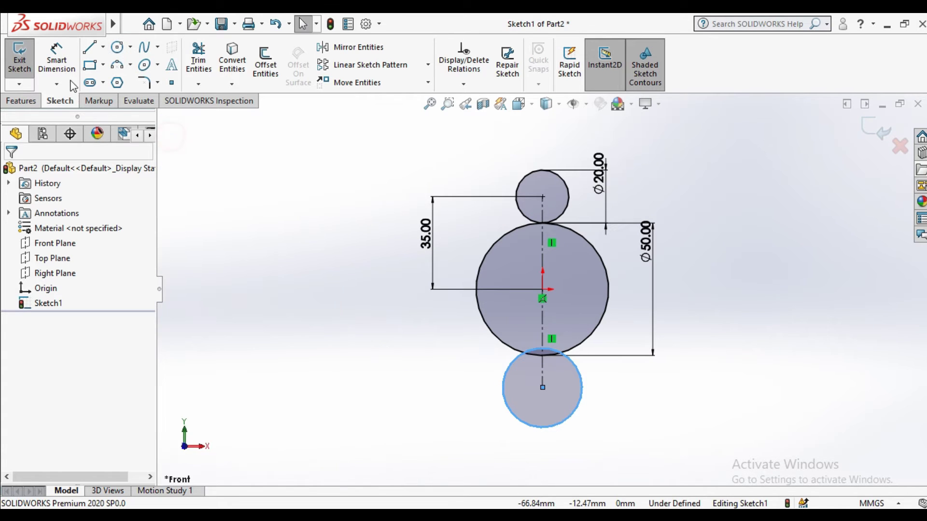
Step: Dimension the lower circle's diameter as 20 mm
left_click(56, 56)
left_click(584, 388)
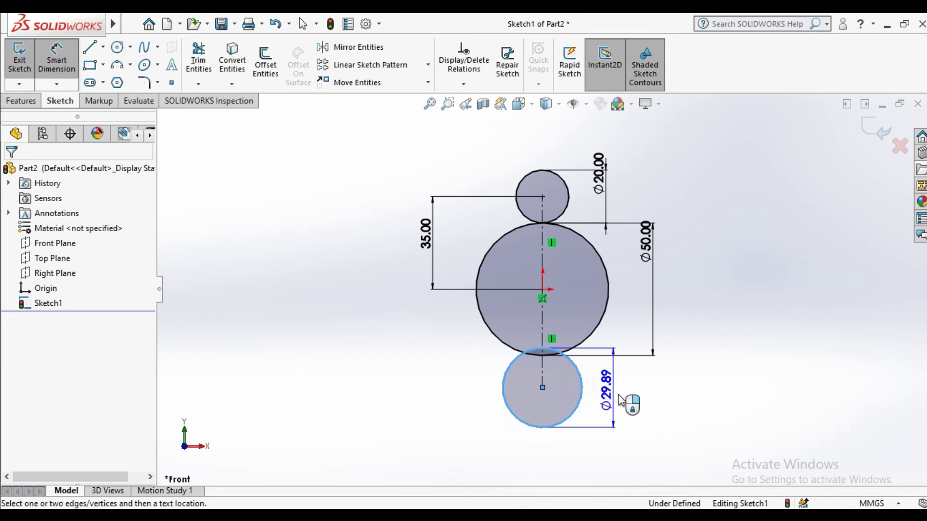
left_click(624, 399)
type("20")
key("Return")
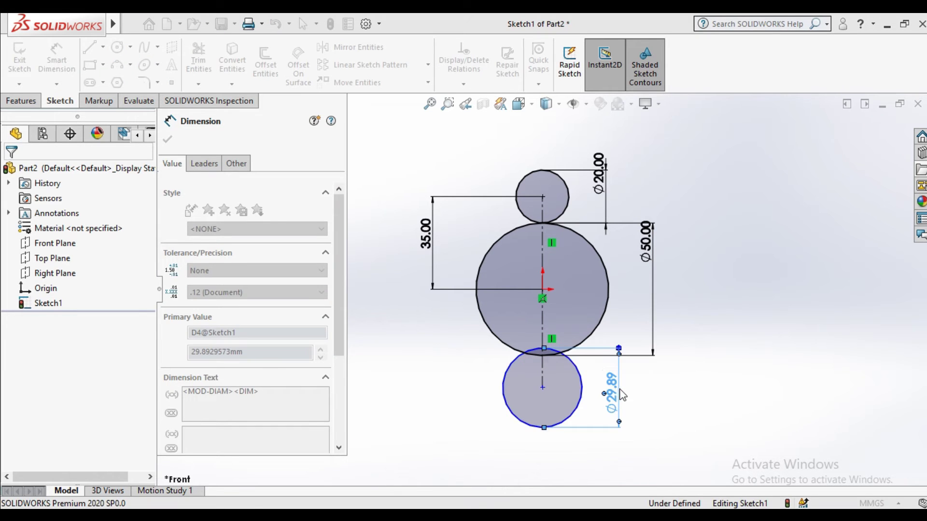
Step: Dimension the lower centerline's length, from the origin to the lower circle's centre, as 35 mm
left_click(542, 340)
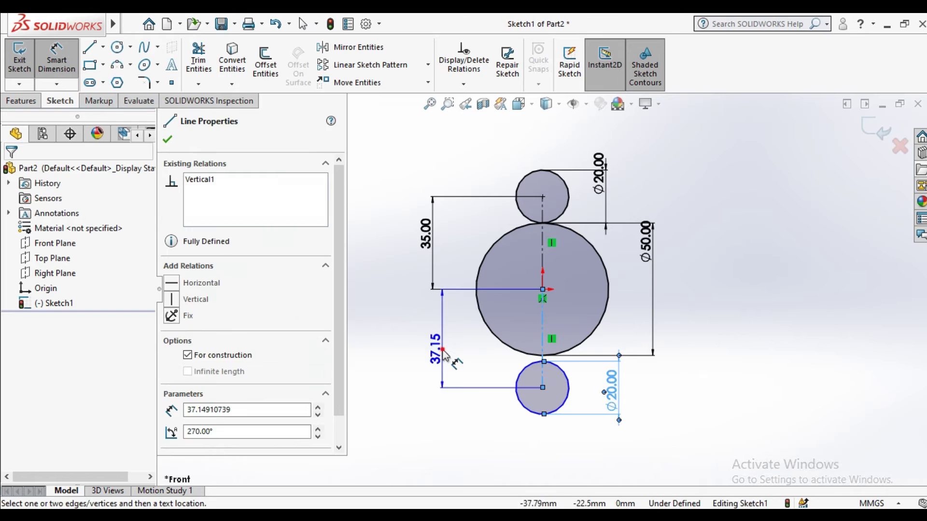
left_click(443, 351)
type("35")
key("Return")
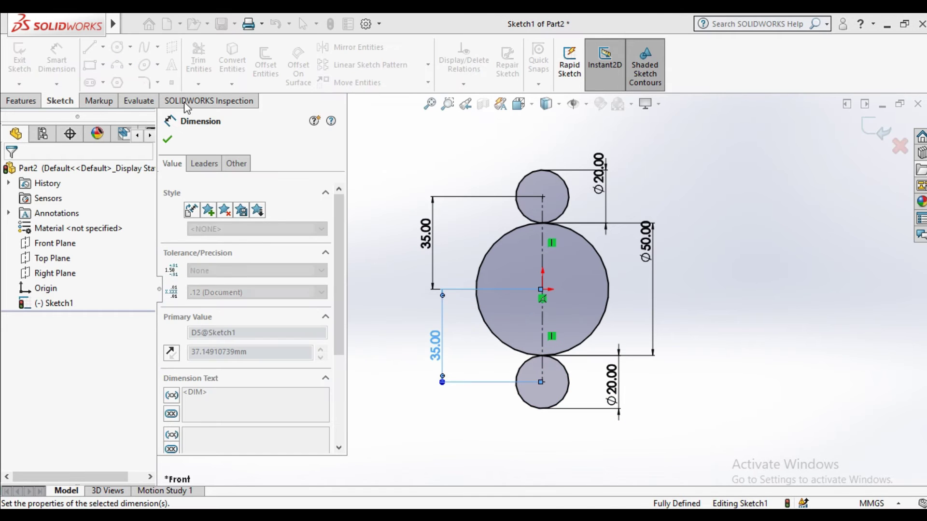
left_click(169, 138)
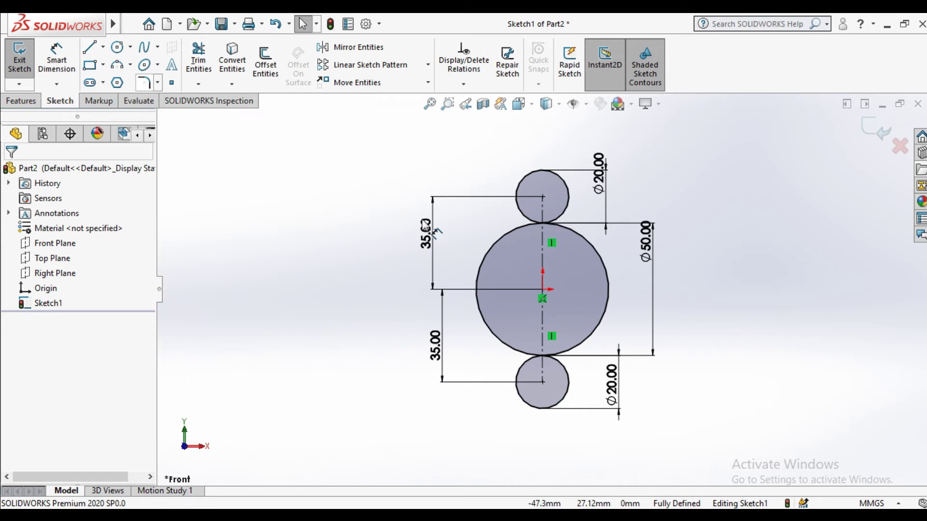
Step: Move both 35 mm dimensions farther out from the circles to clear space beside the profile
left_click_drag(434, 206, 304, 205)
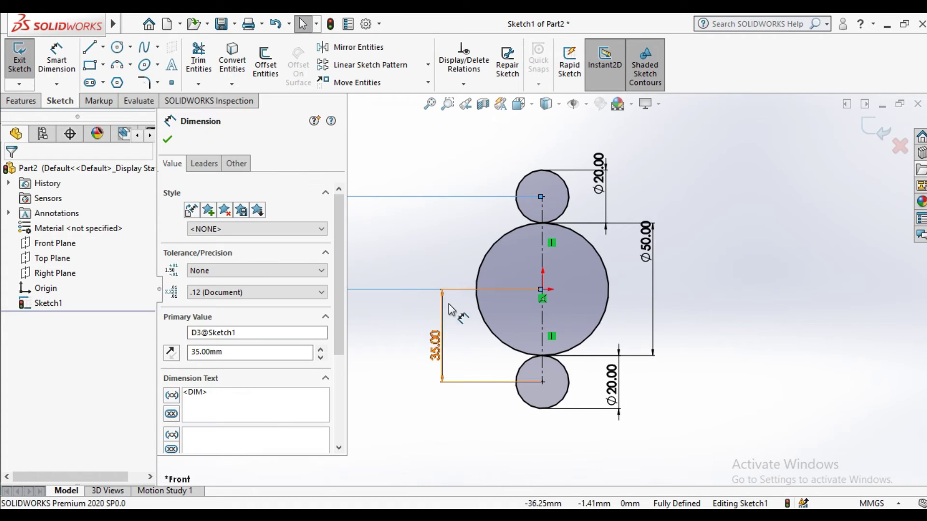
left_click(172, 144)
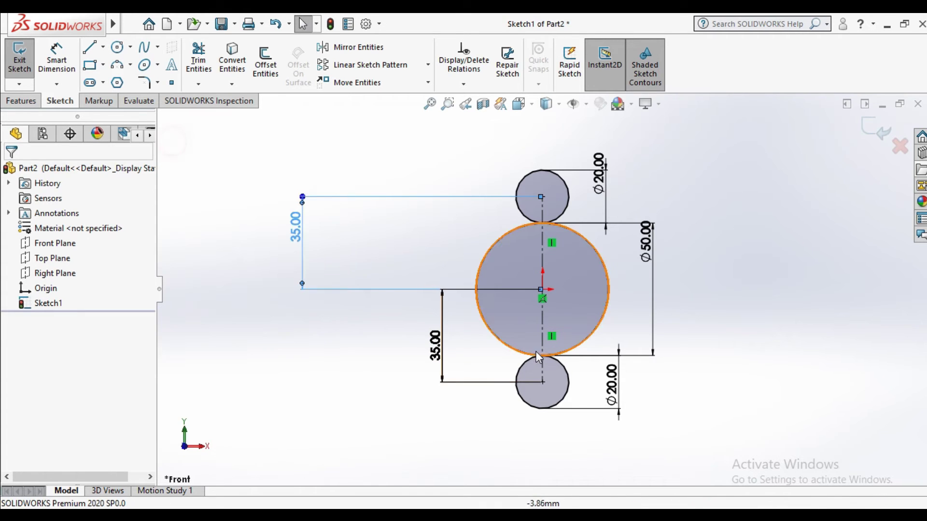
left_click_drag(441, 338, 364, 333)
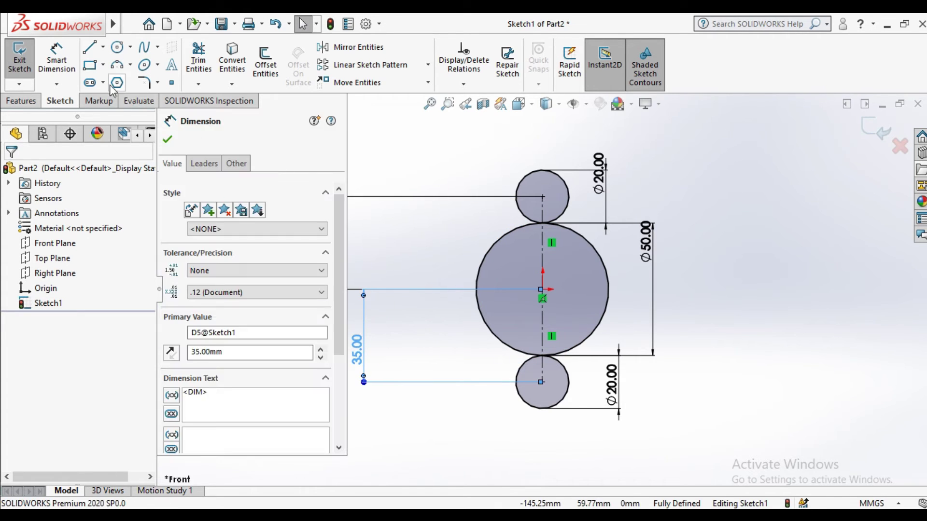
left_click(170, 142)
Step: Draw a slanted line outside the upper and central circles on the profile's upper-left side
left_click(90, 48)
left_click(515, 156)
left_click(462, 268)
right_click(550, 240)
left_click(574, 241)
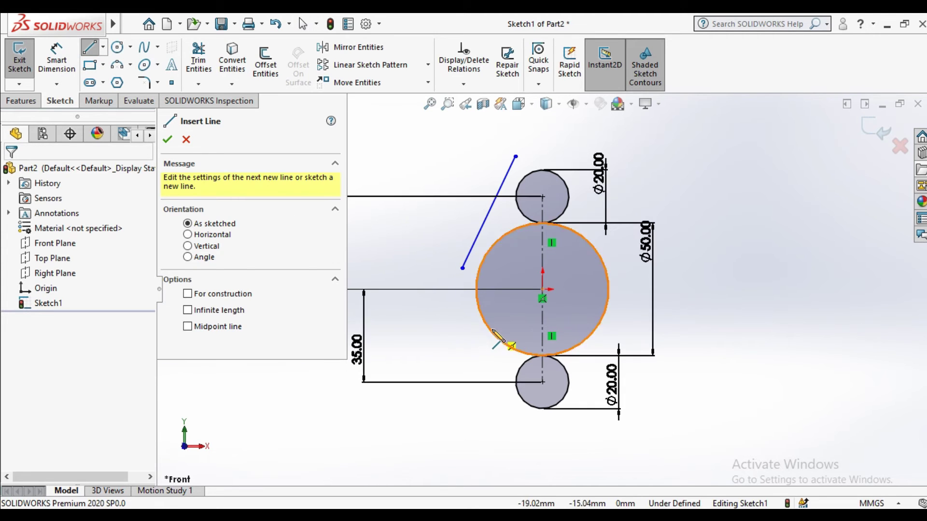
Step: Draw a slanted line outside the central and lower circles on the profile's lower-left side
scroll(476, 335, "down", 3)
left_click(455, 302)
left_click(527, 462)
right_click(500, 434)
left_click(530, 349)
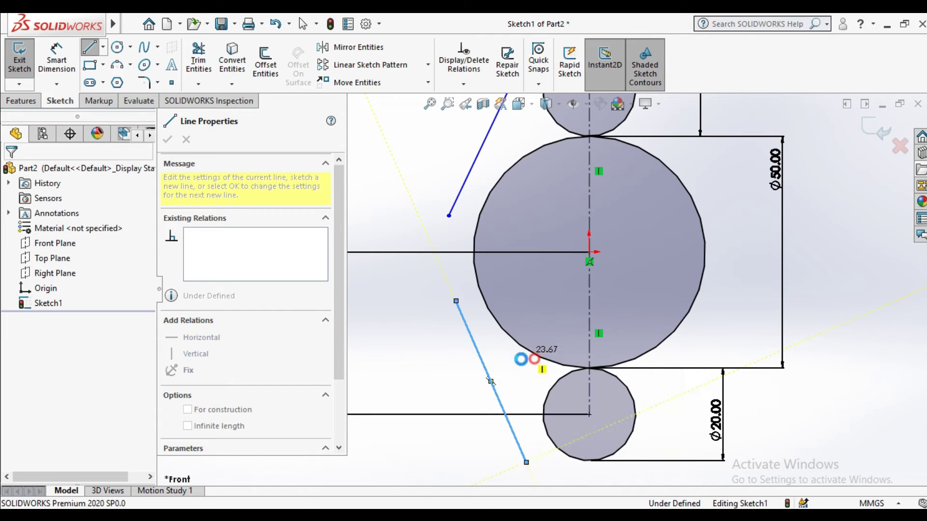
key("Escape")
Step: Draw a slanted line outside the central and lower circles on the profile's lower-right side
left_click(89, 47)
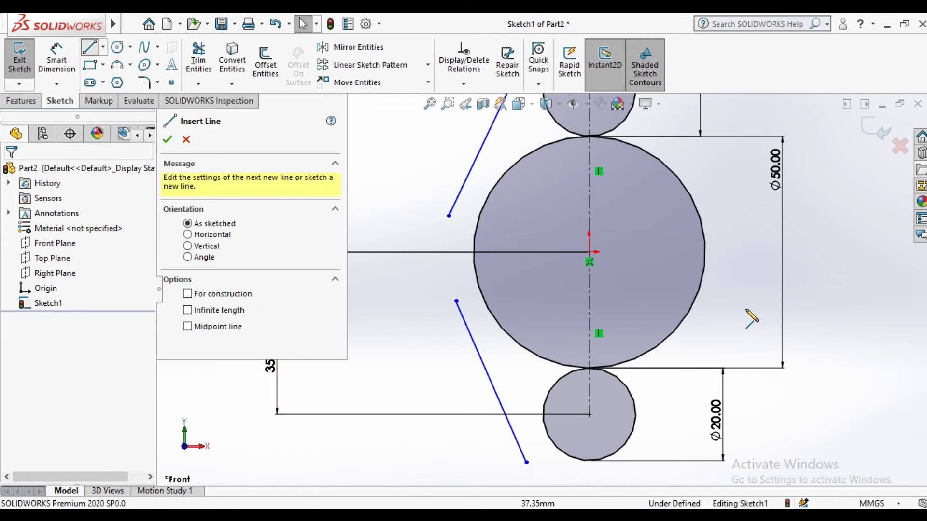
left_click(743, 297)
left_click(634, 462)
right_click(678, 350)
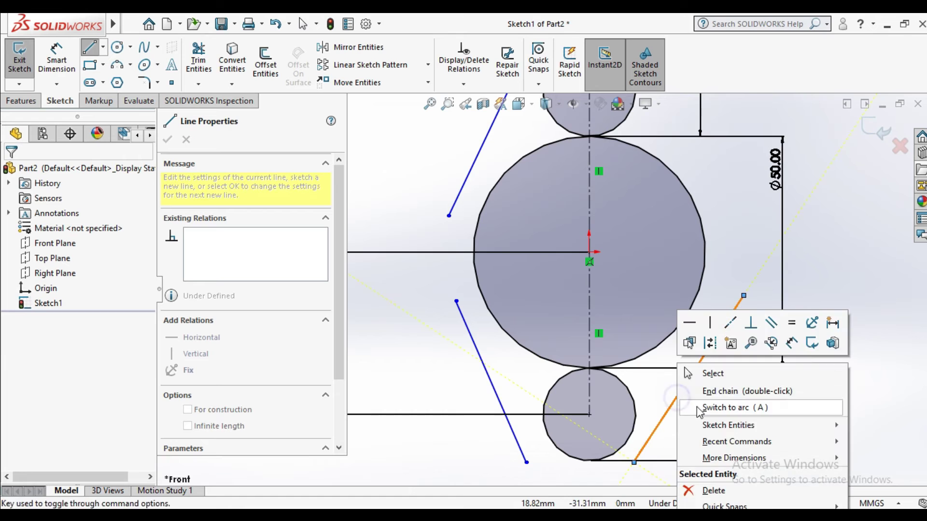
left_click(697, 372)
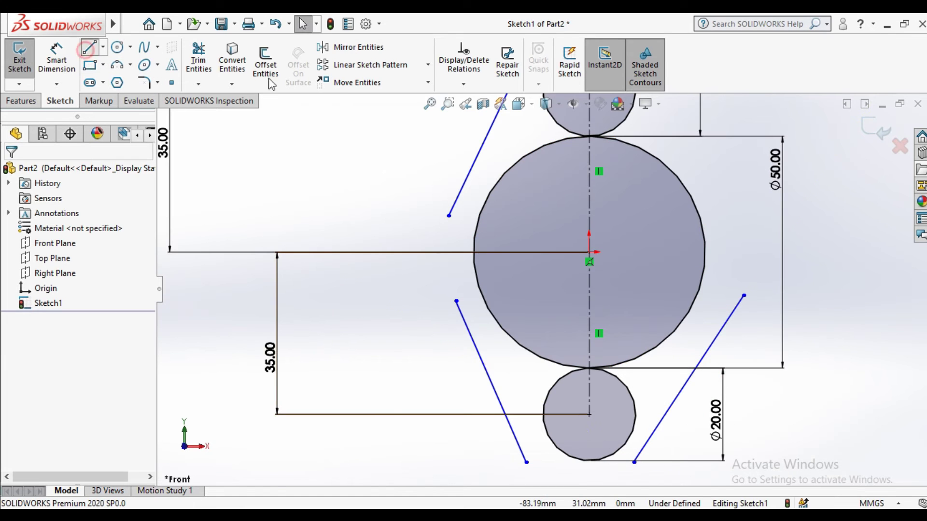
Step: Draw a slanted line outside the upper and central circles on the profile's upper-right side
scroll(625, 154, "up", 3)
left_click(600, 157)
left_click(642, 247)
key("Escape")
scroll(525, 225, "up", 3)
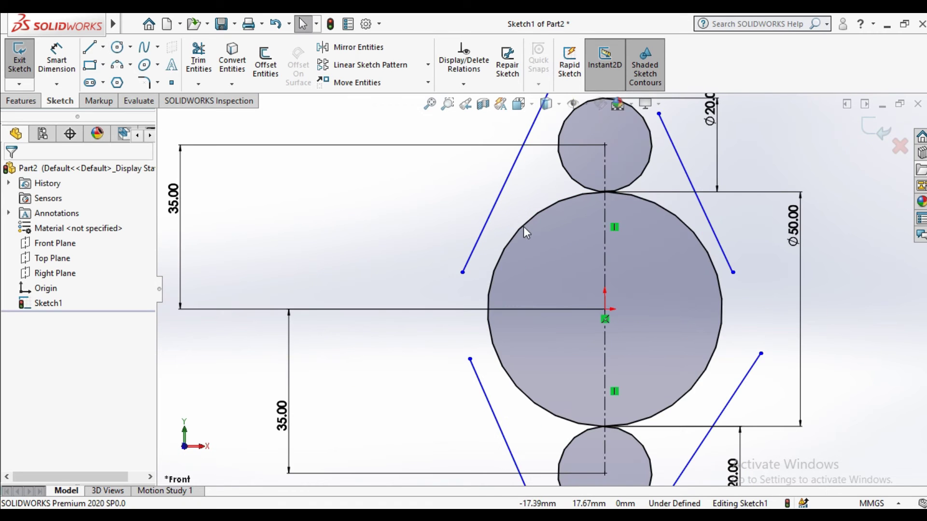
Step: Make the upper-left slanted line tangent to the central 50 mm circle
left_click(525, 227)
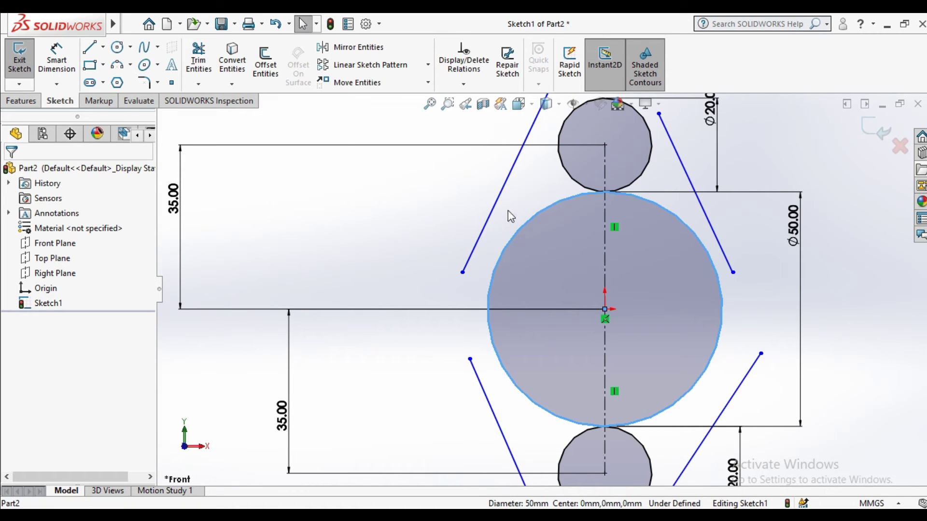
left_click(509, 173, "ctrl")
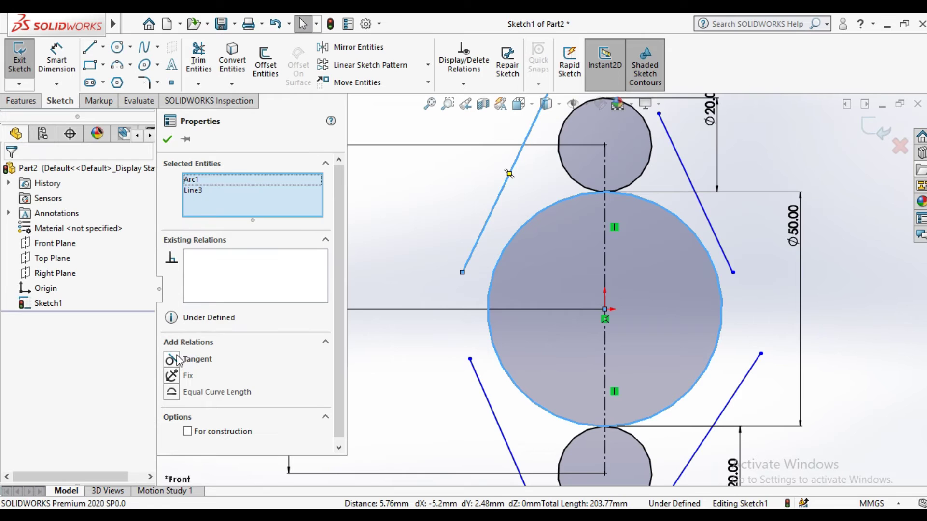
left_click(178, 360)
left_click(169, 139)
Step: Make the upper-left slanted line tangent to the upper 20 mm circle
scroll(551, 191, "up", 3)
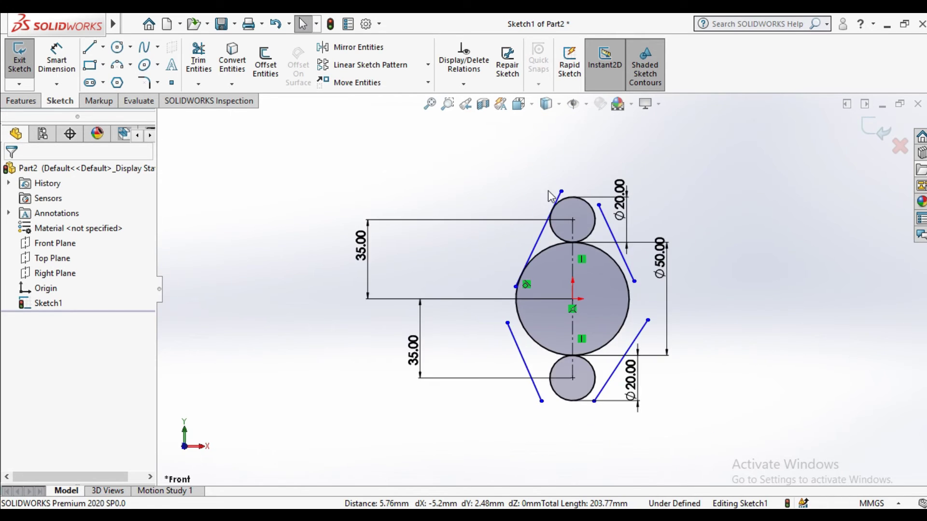
scroll(553, 207, "down", 6)
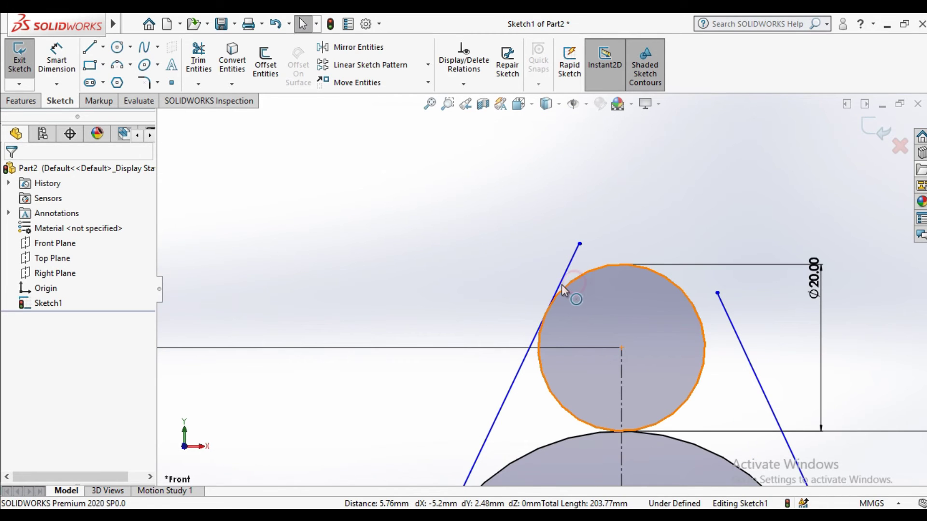
left_click(561, 285)
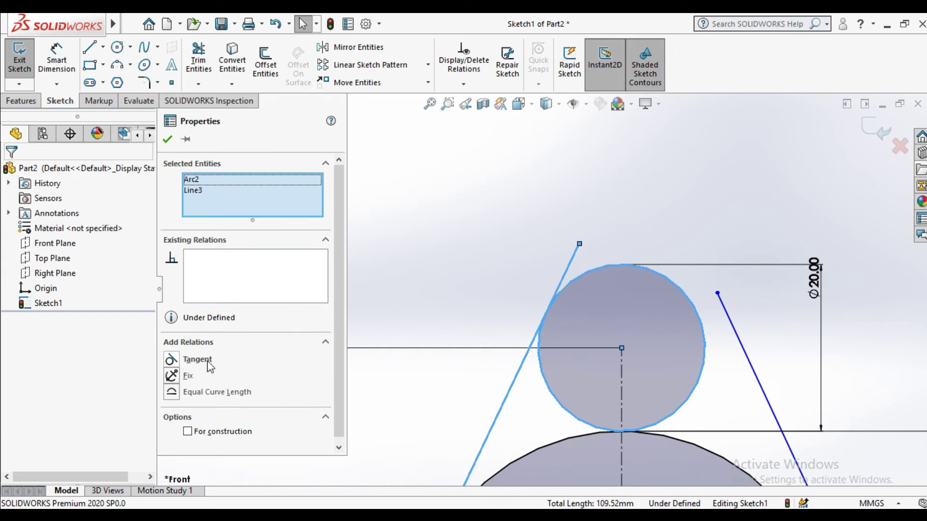
left_click(175, 361)
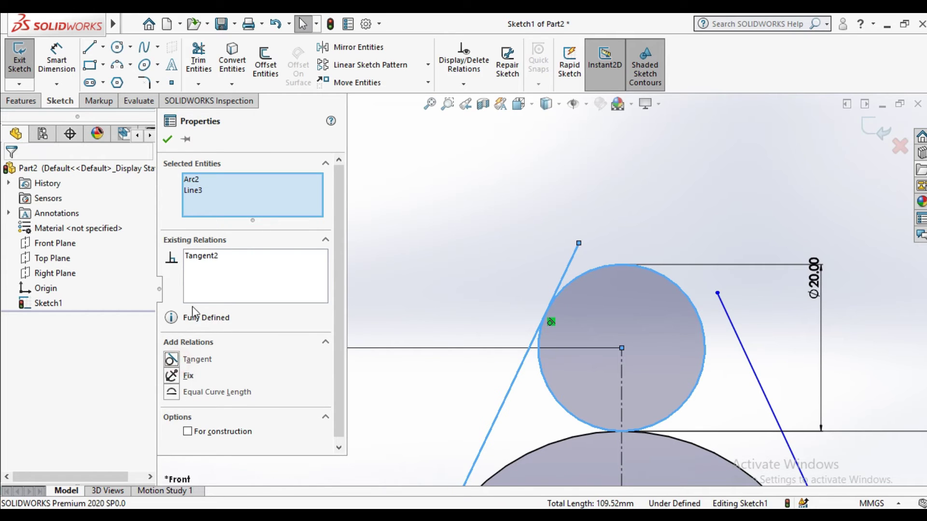
left_click(168, 140)
Step: Make the lower-left slanted line tangent to the central 50 mm circle
scroll(528, 420, "up", 5)
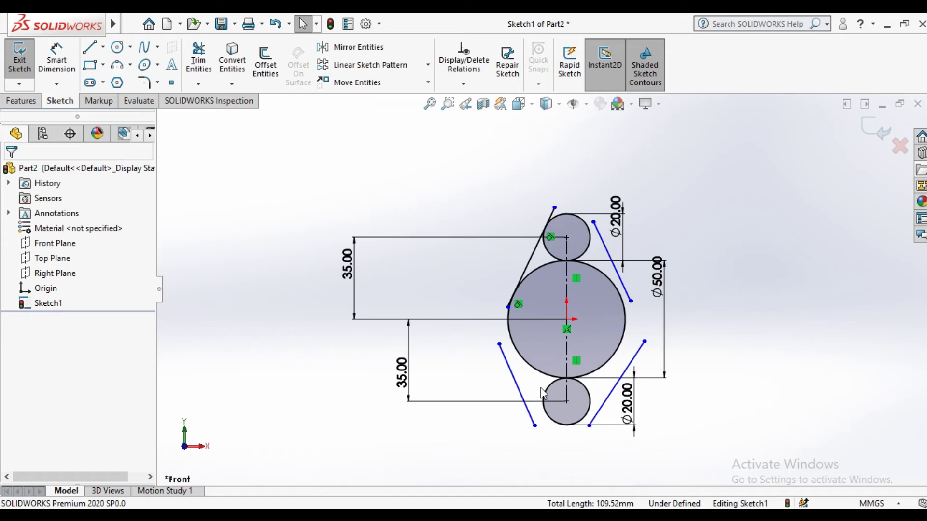
scroll(531, 372, "down", 3)
left_click(487, 351)
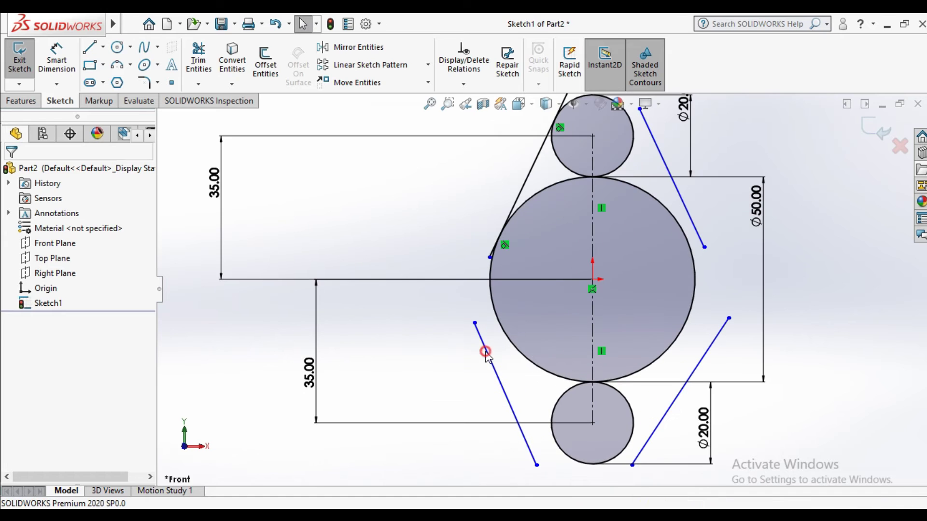
left_click(511, 344, "ctrl")
left_click(172, 360)
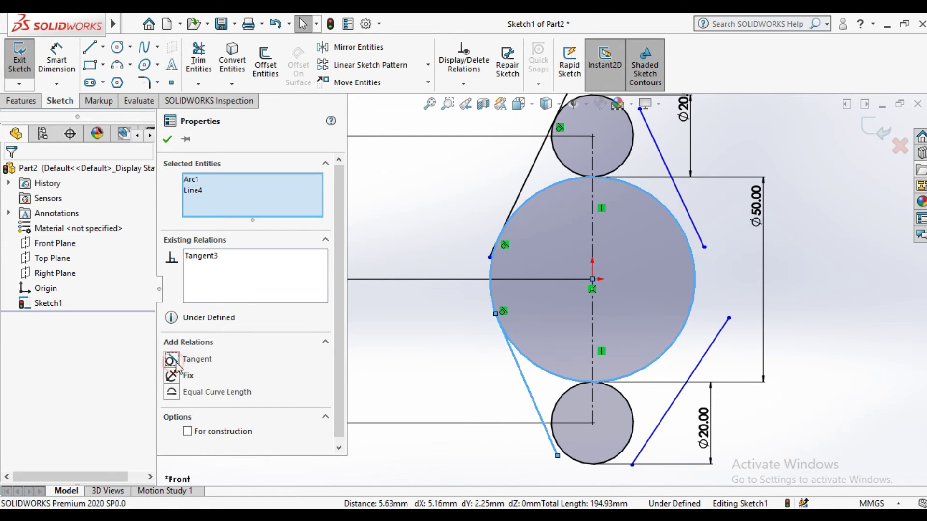
left_click(167, 139)
Step: Make the lower-left slanted line tangent to the lower 20 mm circle
scroll(500, 434, "up", 3)
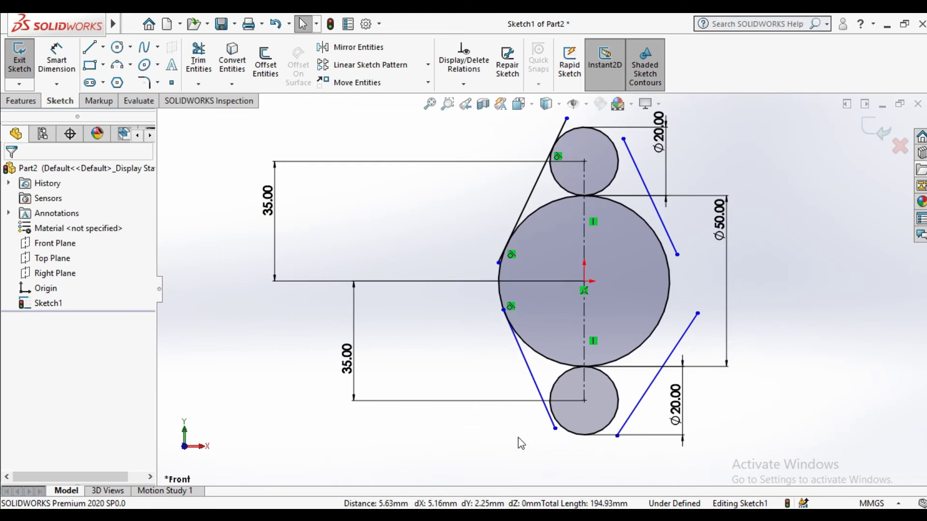
scroll(555, 410, "down", 5)
left_click(578, 389)
left_click(578, 386, "ctrl")
left_click(172, 360)
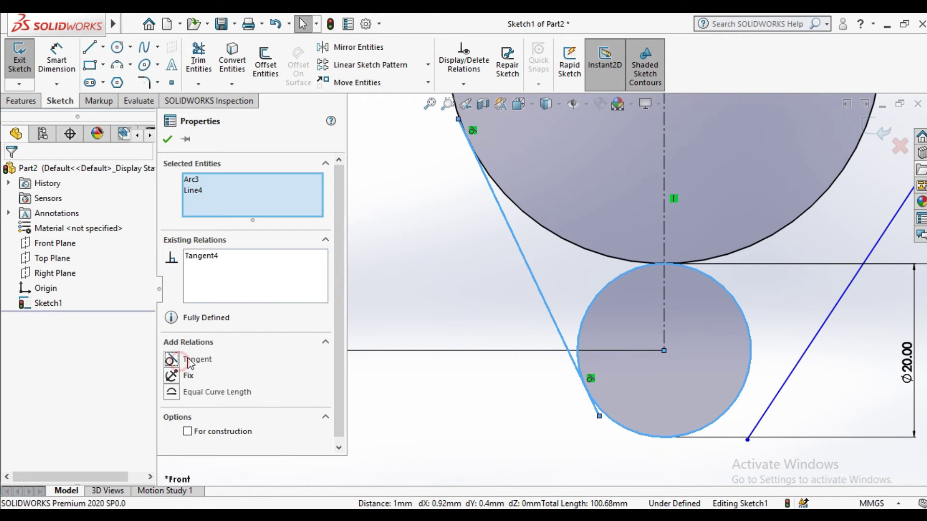
left_click(173, 139)
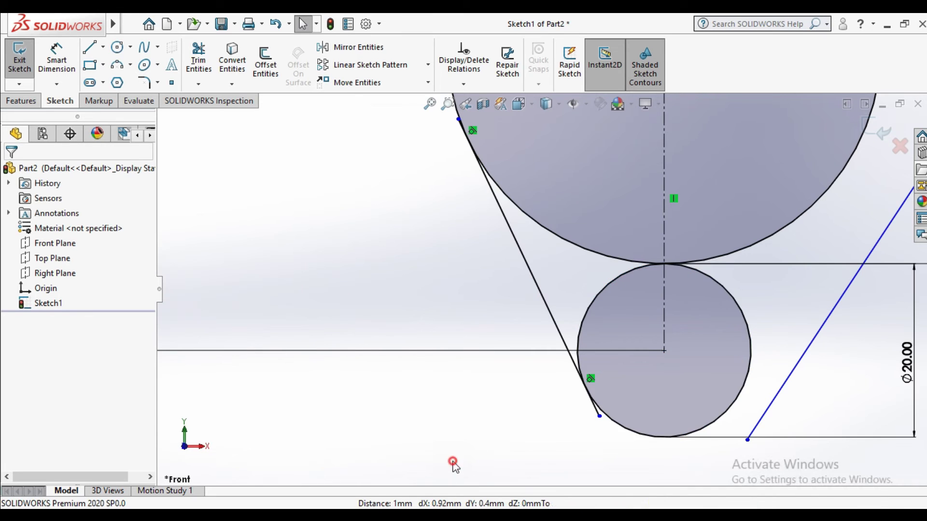
Step: Make the lower-right slanted line tangent to the lower 20 mm circle
left_click(750, 376)
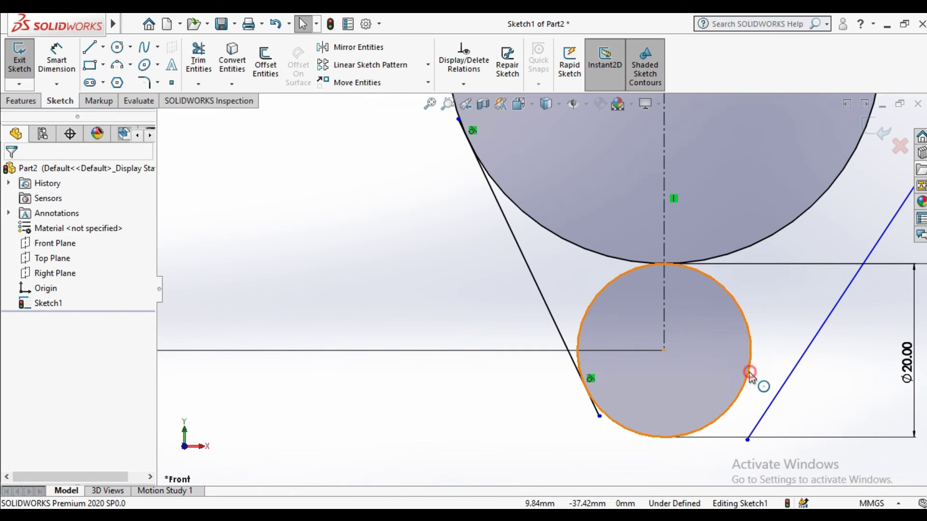
left_click(782, 396, "ctrl")
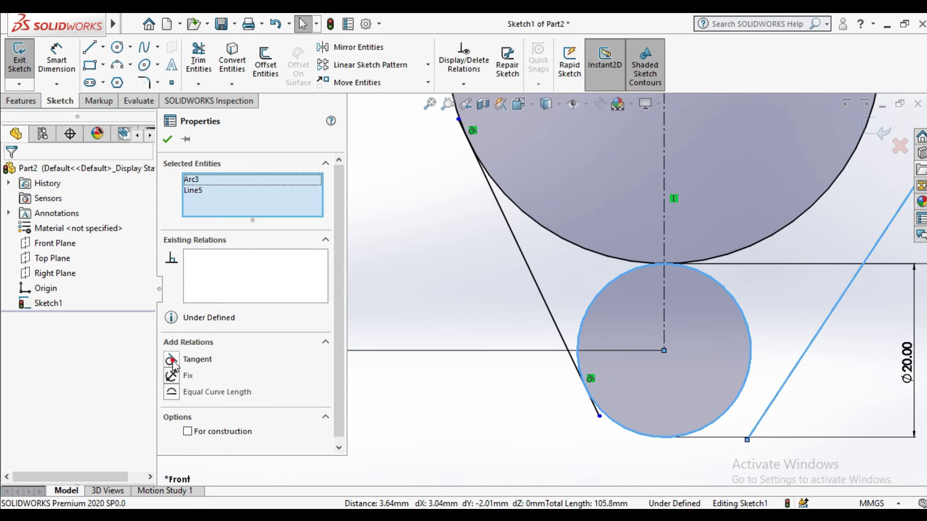
left_click(172, 361)
left_click(169, 140)
Step: Make the lower-right slanted line tangent to the central 50 mm circle
scroll(885, 276, "up", 3)
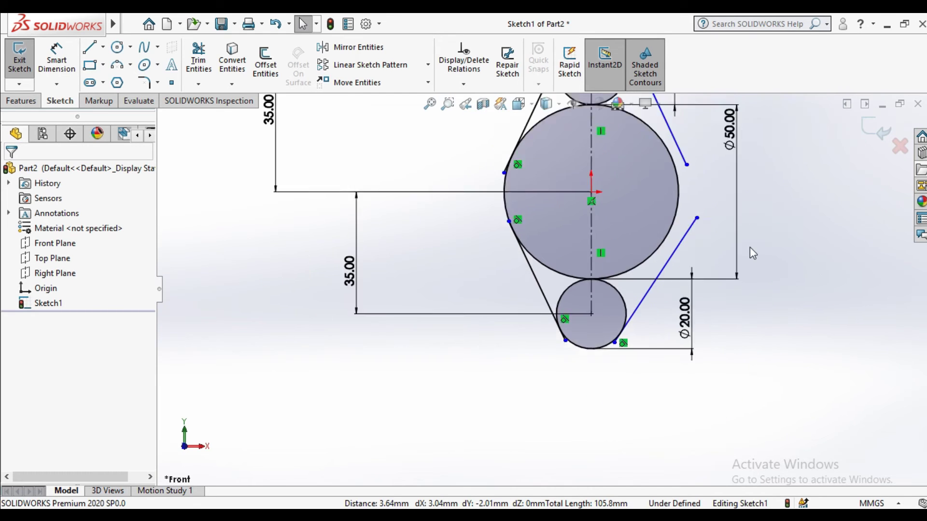
scroll(542, 193, "down", 4)
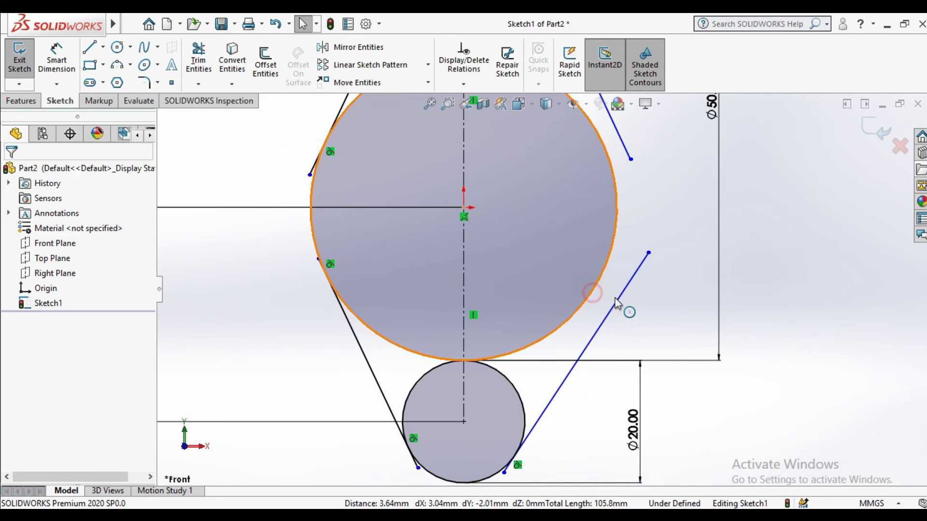
left_click(617, 302)
left_click(619, 305, "ctrl")
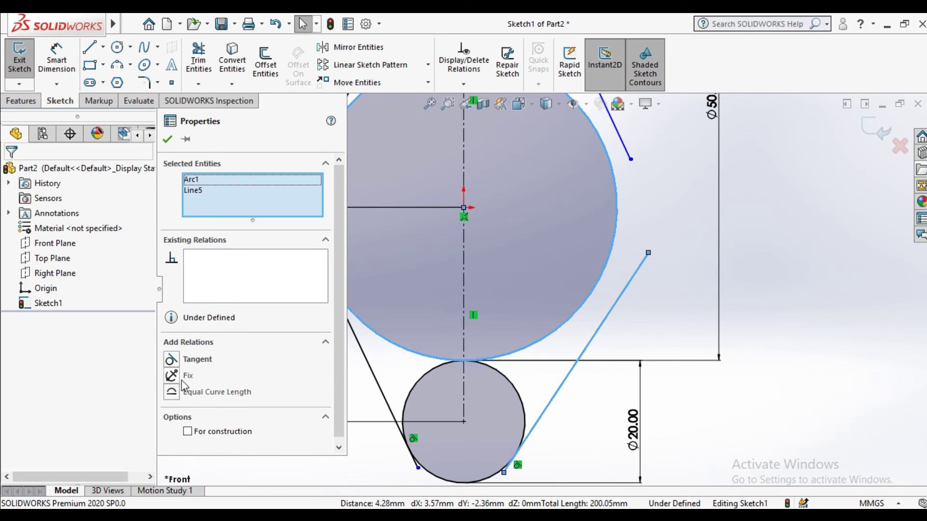
left_click(176, 360)
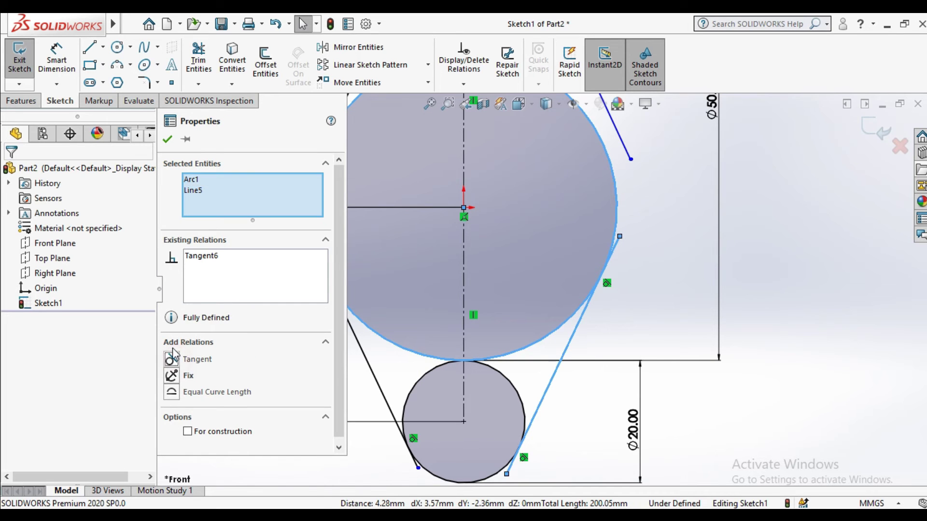
left_click(167, 139)
Step: Make the upper-right slanted line tangent to the central 50 mm circle
scroll(486, 262, "up", 5)
scroll(583, 230, "down", 5)
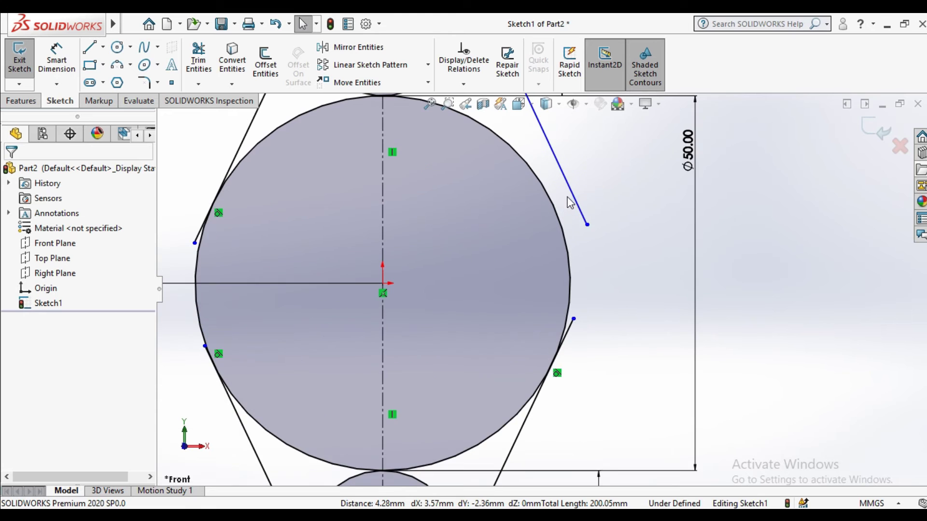
left_click(547, 193, "ctrl")
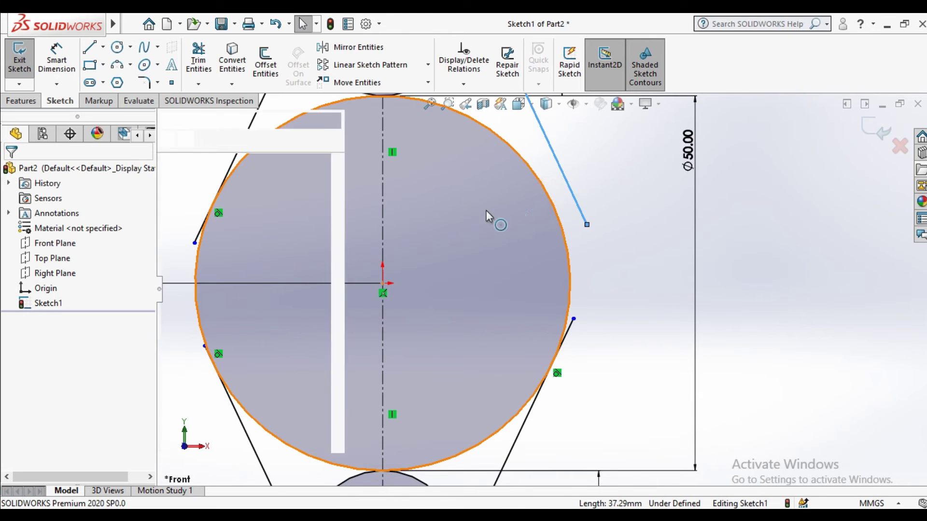
left_click(184, 359)
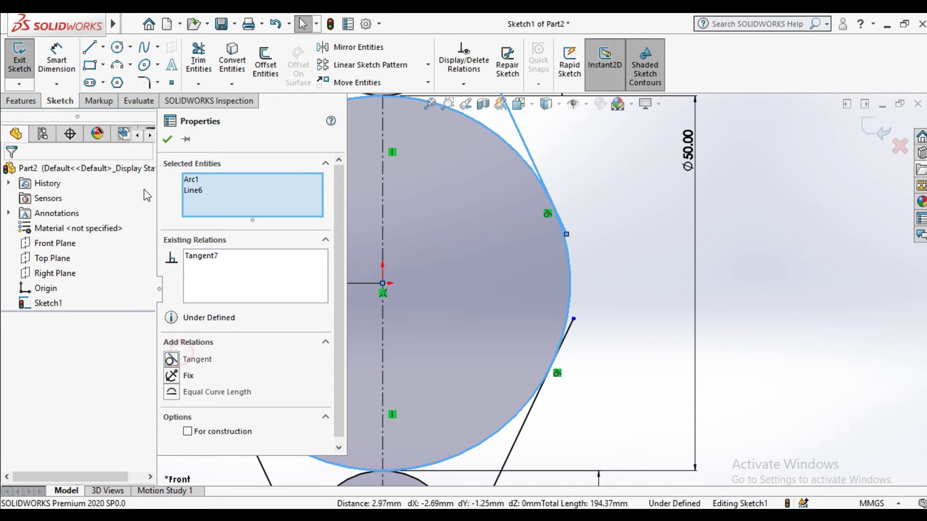
left_click(168, 140)
Step: Make the upper-right slanted line tangent to the upper 20 mm circle
scroll(436, 202, "up", 3)
scroll(466, 204, "down", 4)
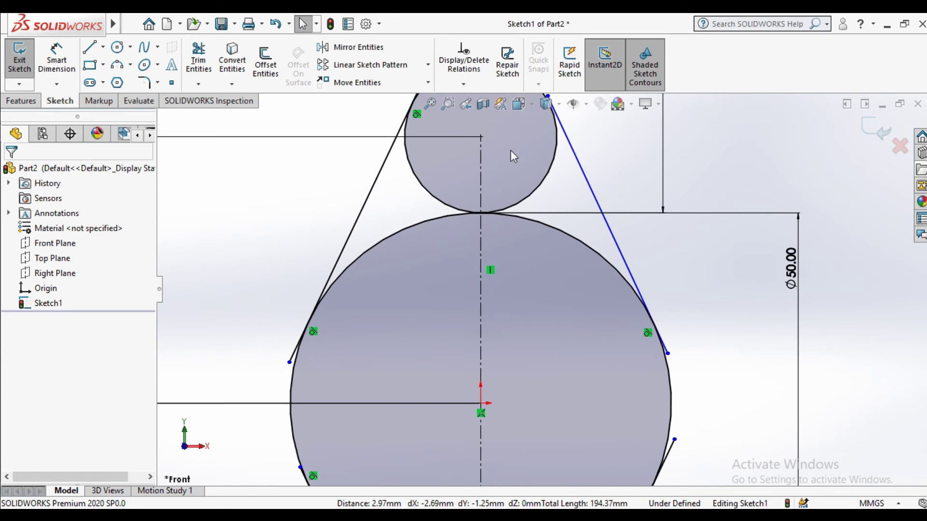
scroll(528, 120, "up", 2)
scroll(535, 137, "down", 5)
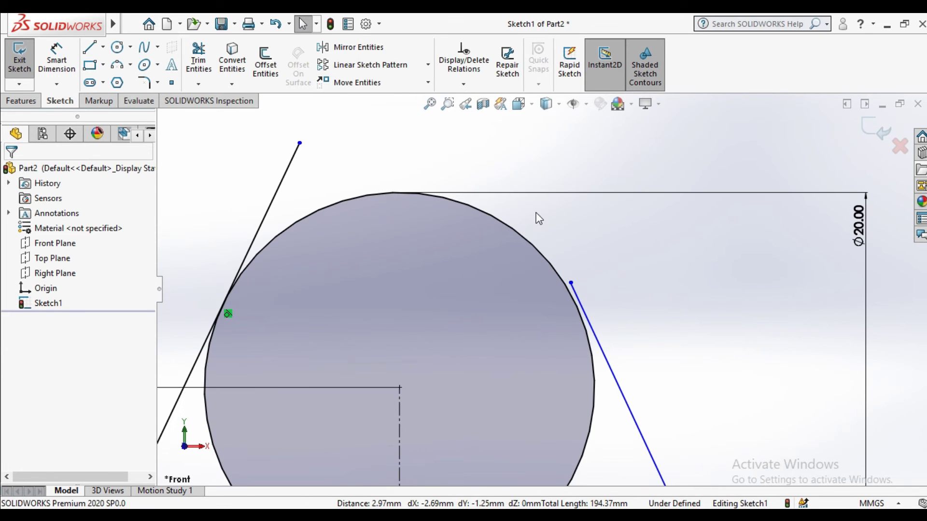
left_click(592, 313)
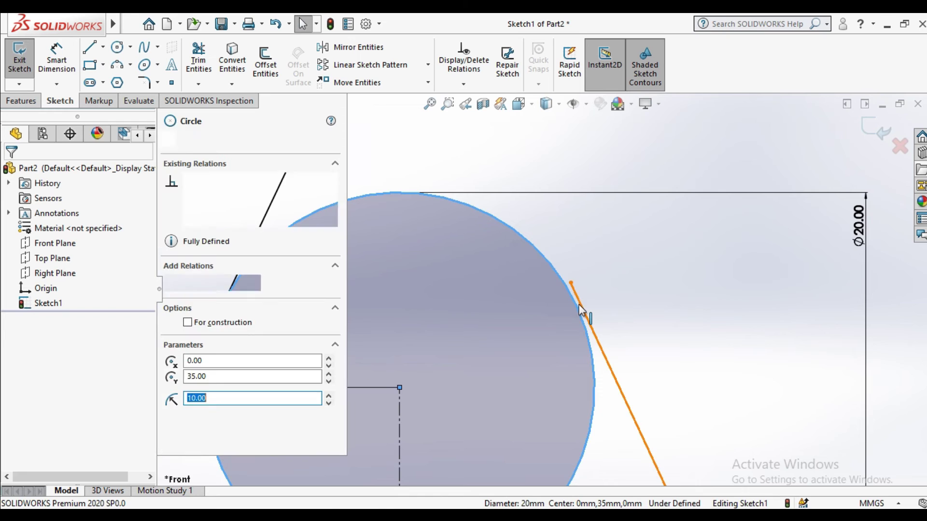
left_click(549, 319, "ctrl")
left_click(186, 359)
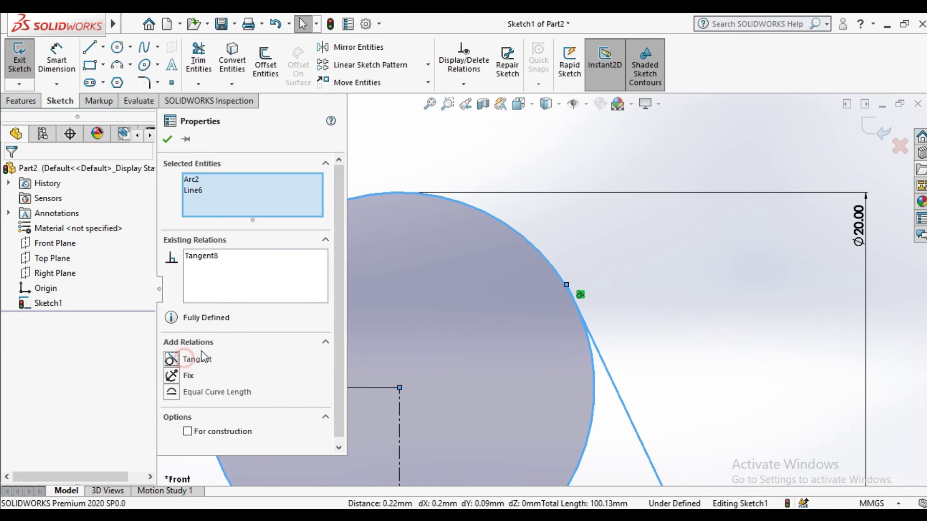
left_click(168, 140)
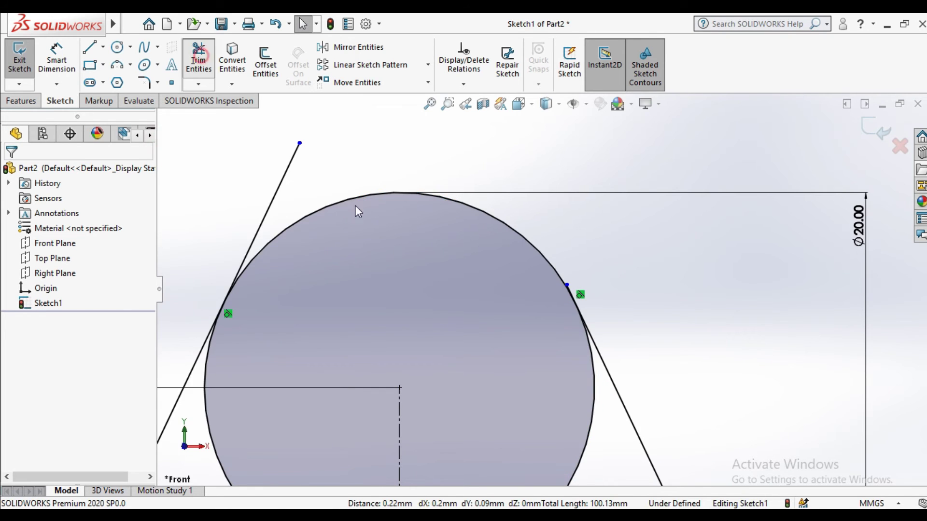
Step: Trim to closest the ends of both upper slanted lines that extend past their tangent points on the upper circle
middle_click_drag(566, 279, 432, 402, "ctrl")
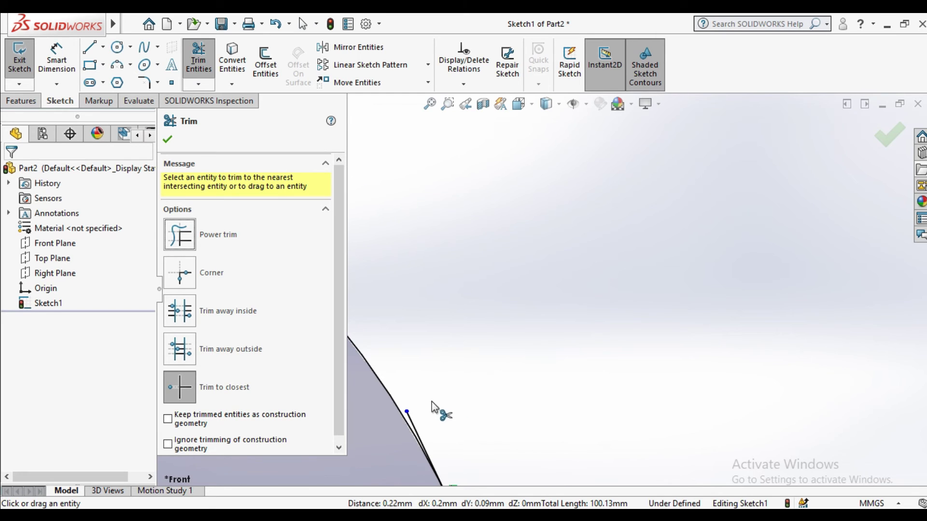
scroll(445, 397, "up", 6)
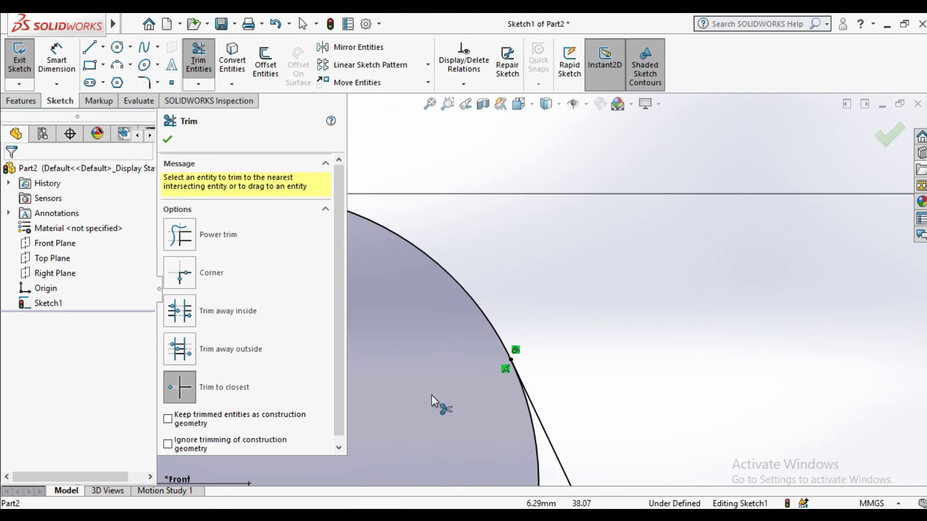
scroll(397, 359, "up", 4)
left_click(503, 274)
Step: Trim away the upper circle's inner arc and the central circle's upper arc between the two upper slanted lines
scroll(511, 372, "up", 3)
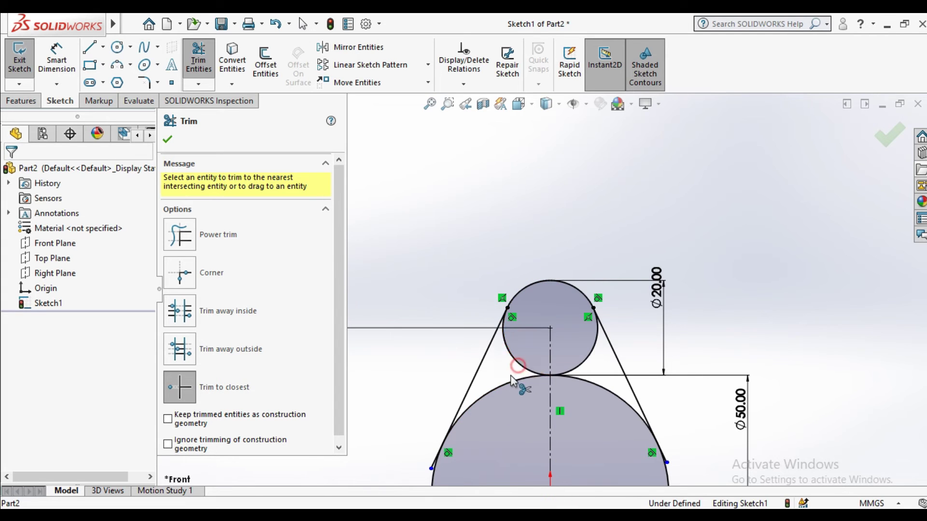
left_click(517, 366)
left_click(509, 386)
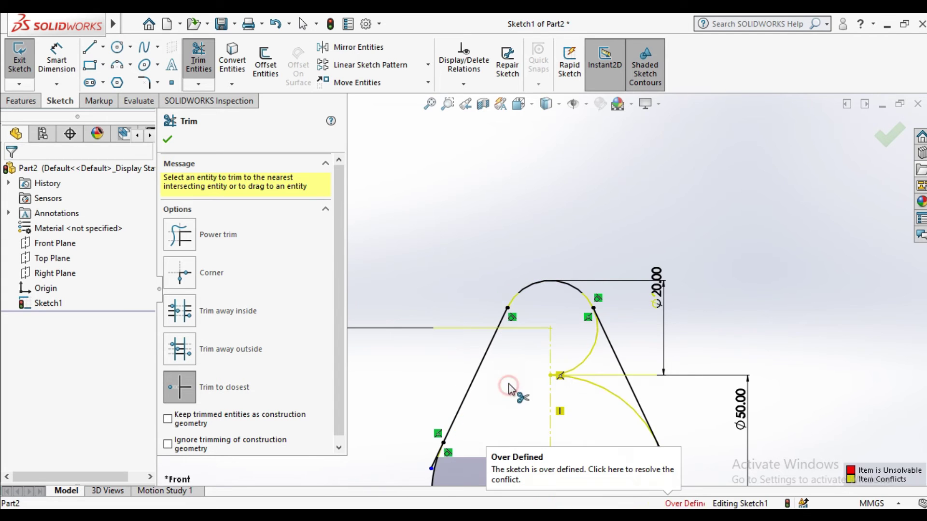
left_click(581, 383)
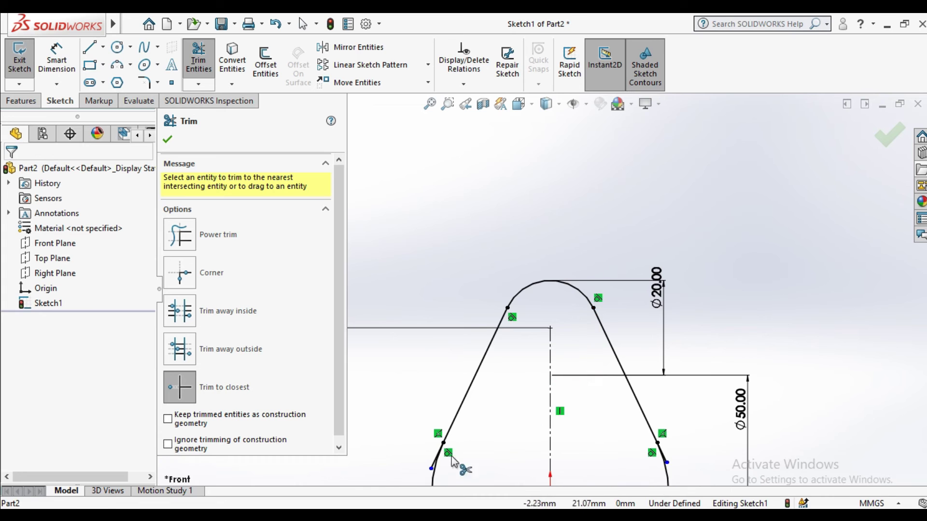
Step: Trim the overhanging lower ends of both upper slanted lines at their tangent points on the central circle
scroll(452, 461, "down", 4)
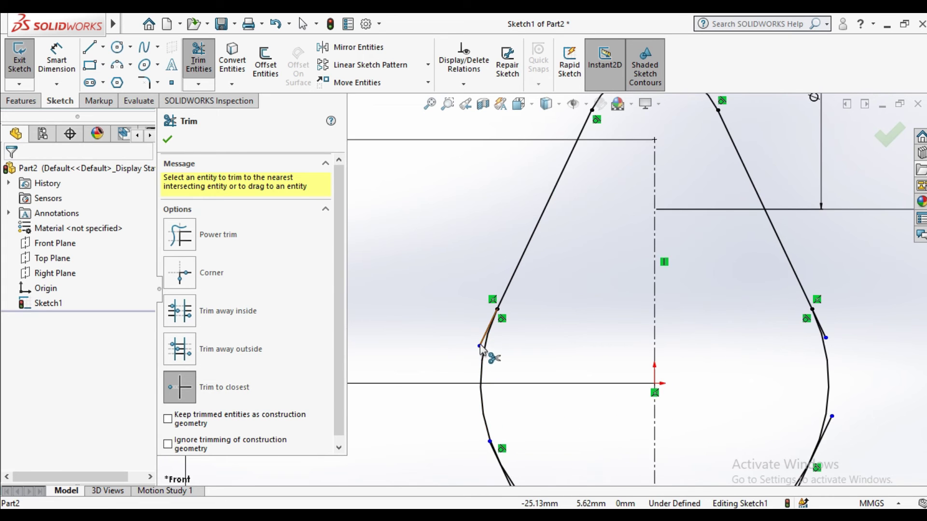
scroll(479, 345, "down", 2)
scroll(493, 337, "up", 5)
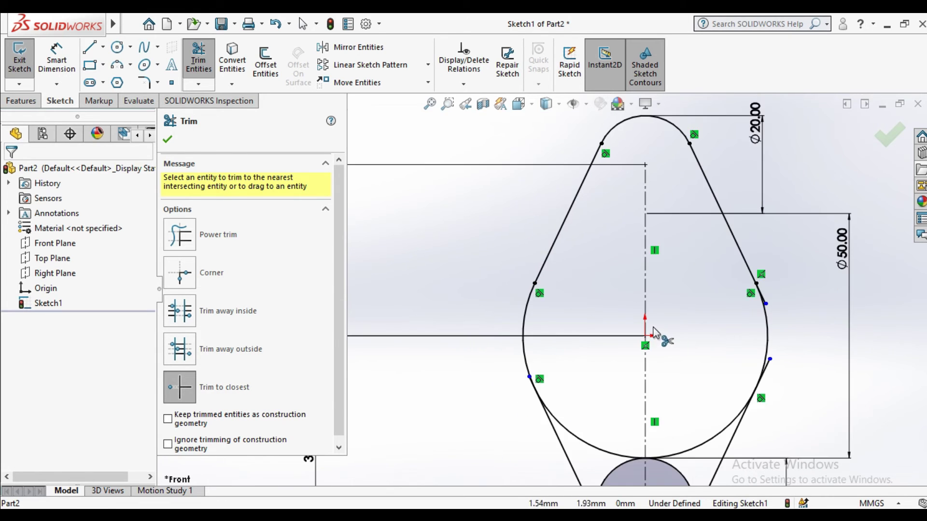
scroll(657, 314, "down", 3)
scroll(640, 250, "down", 3)
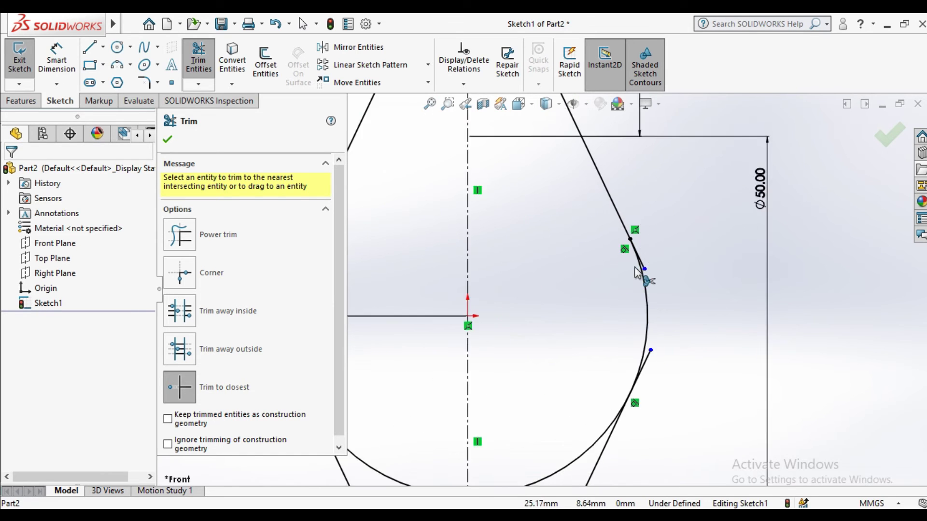
left_click(622, 272)
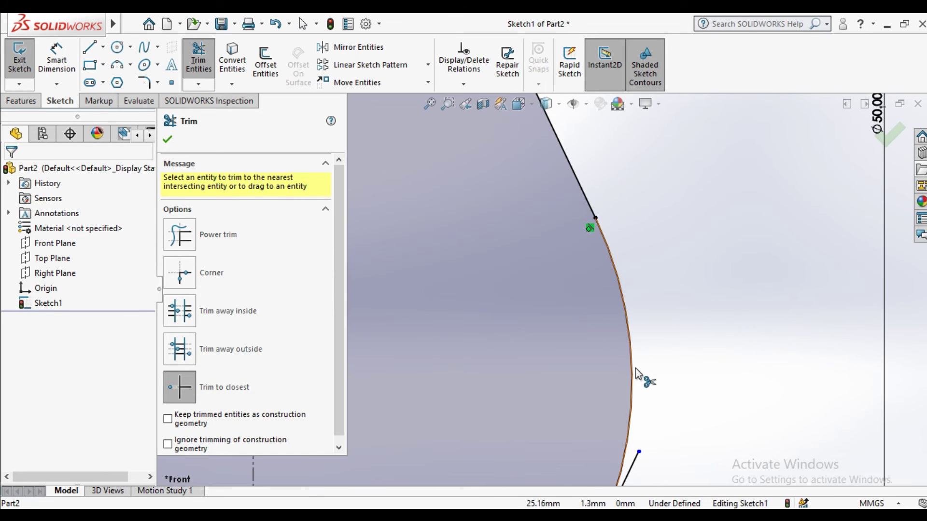
Step: Trim the upper end of the lower-right slanted line that extends past its tangent point on the central circle
scroll(635, 368, "up", 2)
left_click(593, 397)
scroll(589, 413, "up", 3)
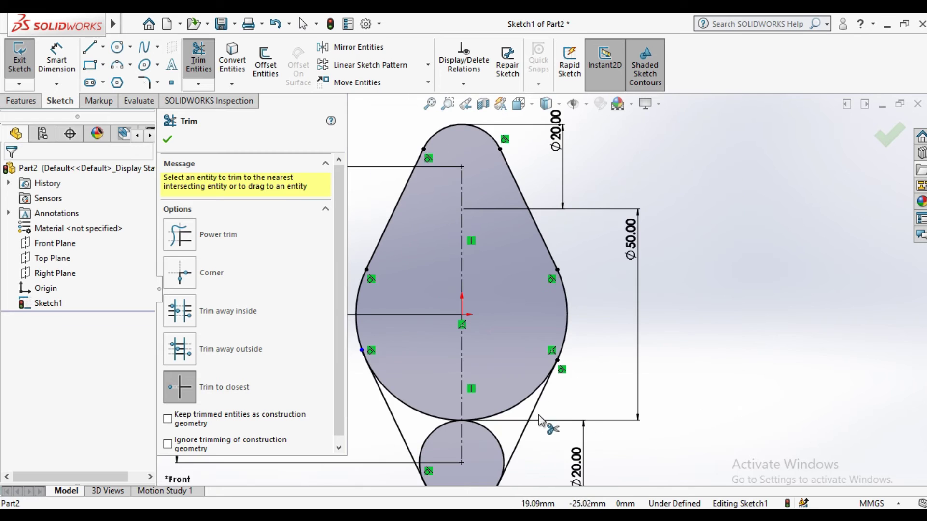
Step: Trim away the central circle's lower arc and the lower circle's inner arc between the two lower slanted lines
left_click(520, 401)
left_click(492, 434)
left_click(441, 419)
left_click(442, 430)
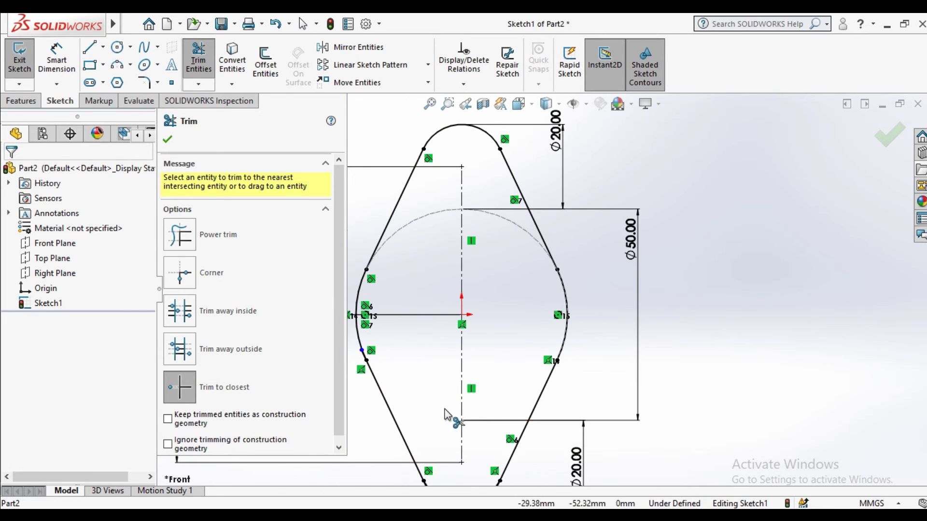
Step: Trim the overhanging lower ends of both lower slanted lines at their tangent points on the lower circle
scroll(445, 409, "up", 4)
scroll(449, 407, "down", 4)
scroll(535, 311, "down", 5)
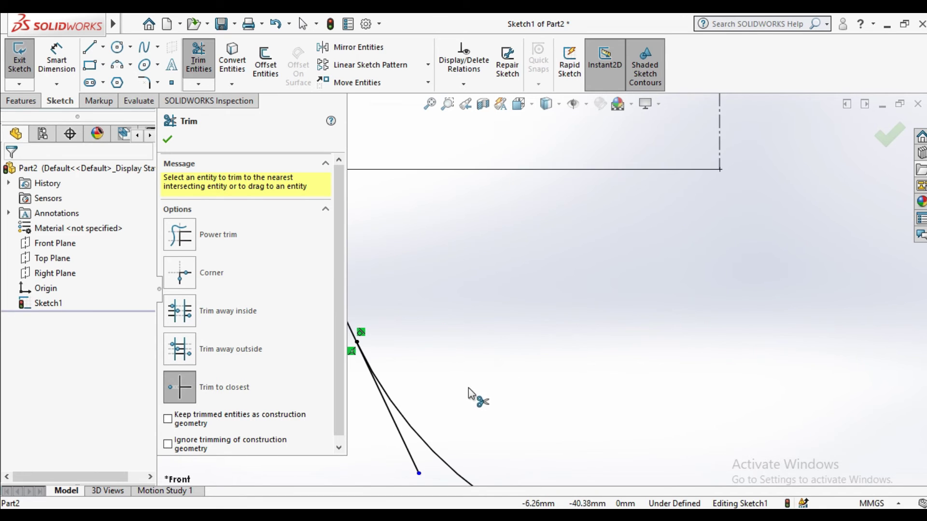
left_click(407, 451)
scroll(543, 290, "up", 3)
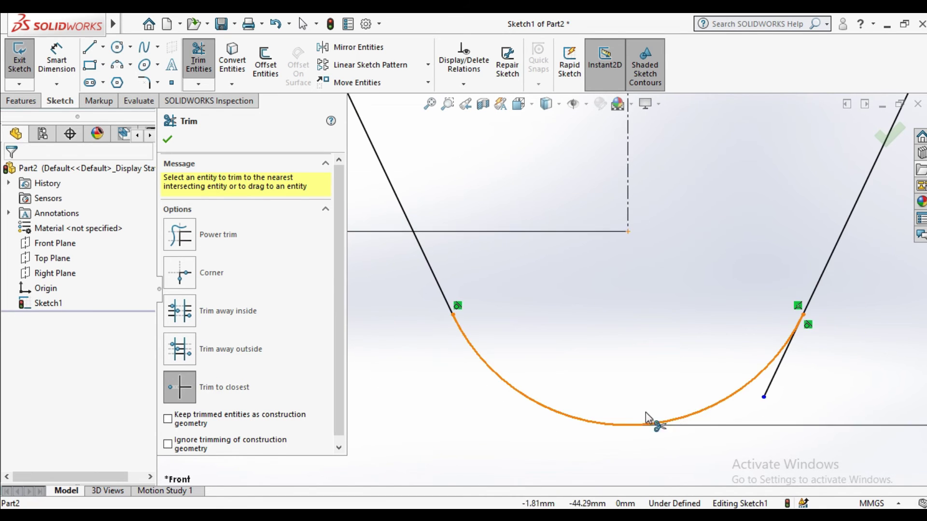
left_click(768, 392)
scroll(602, 268, "up", 6)
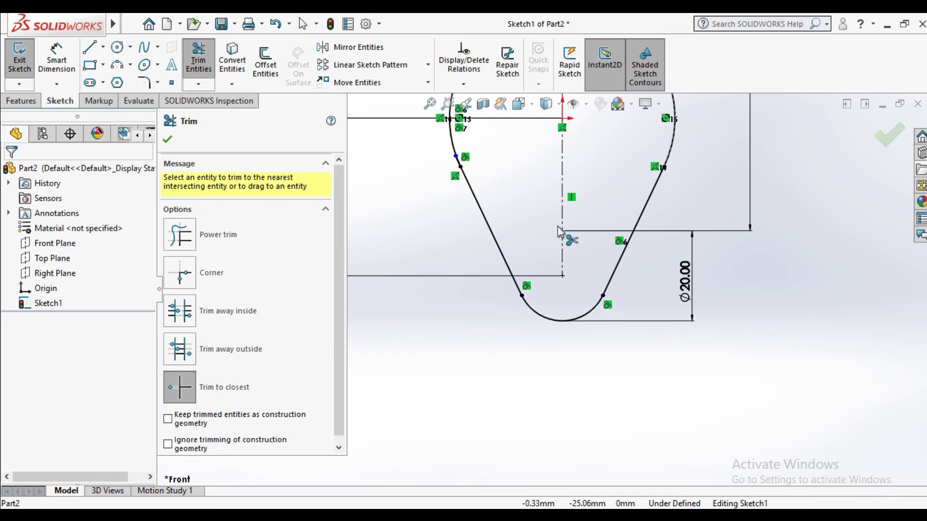
Step: Trim the upper overhang of the lower-left slanted line at the central circle and finish trimming
scroll(539, 209, "down", 10)
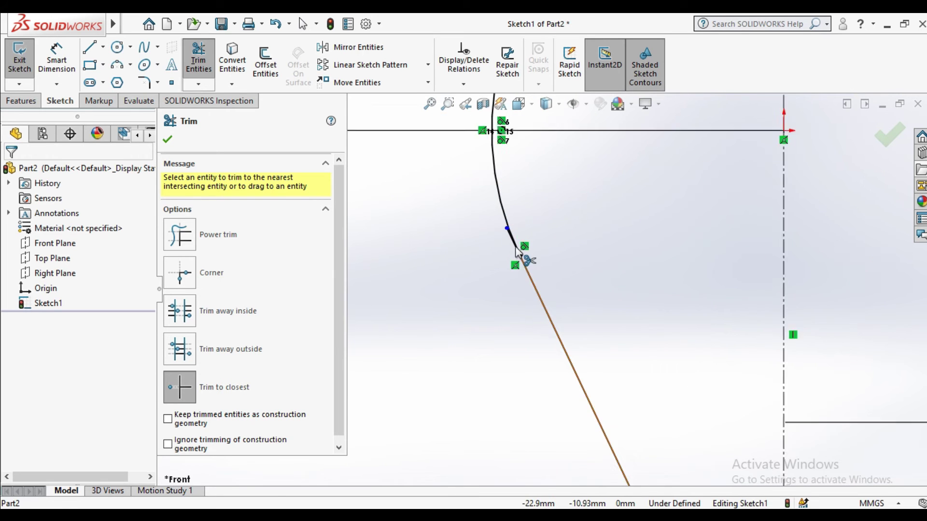
left_click(512, 231)
scroll(509, 230, "up", 3)
scroll(589, 222, "up", 8)
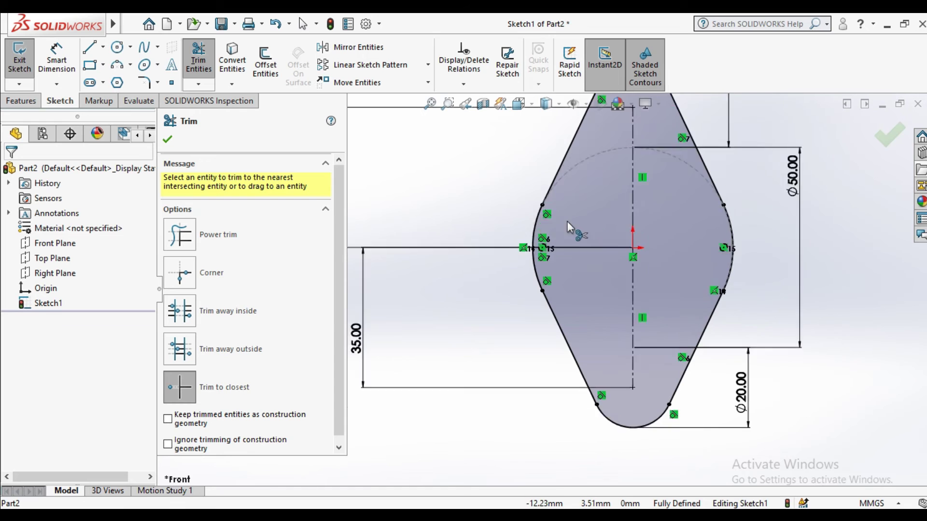
left_click(169, 140)
Step: Sketch two circles centred on the profile's end arcs, about 11 mm in diameter at the lower end and about 20 mm at the upper
left_click(118, 48)
scroll(614, 383, "down", 3)
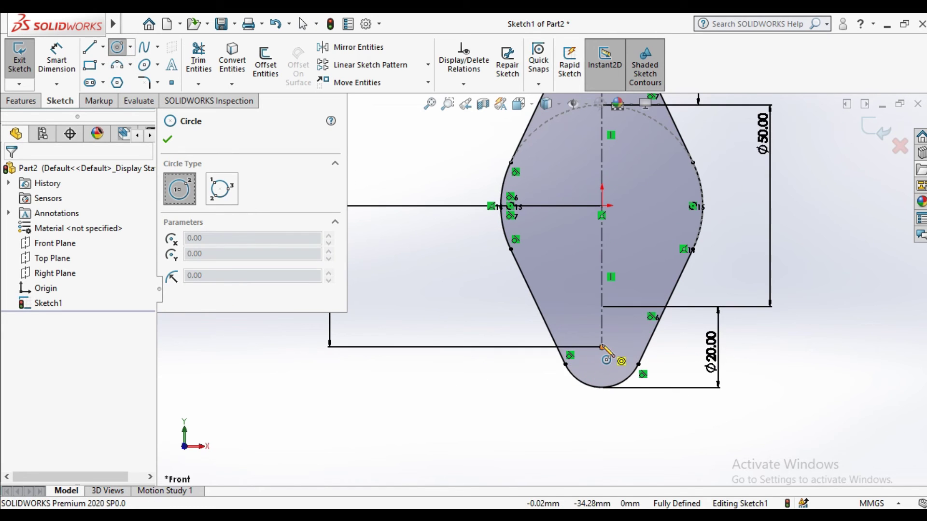
left_click(602, 346)
left_click(606, 371)
scroll(560, 189, "up", 4)
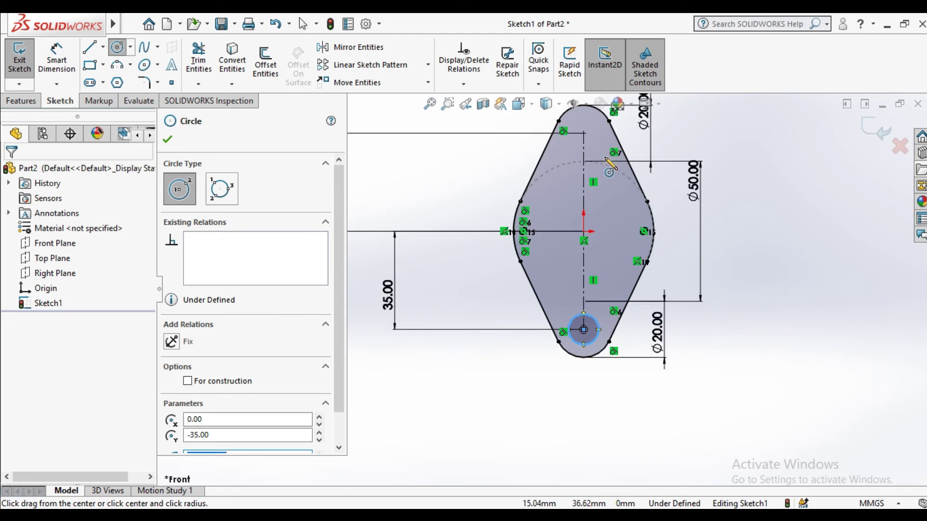
left_click(575, 192)
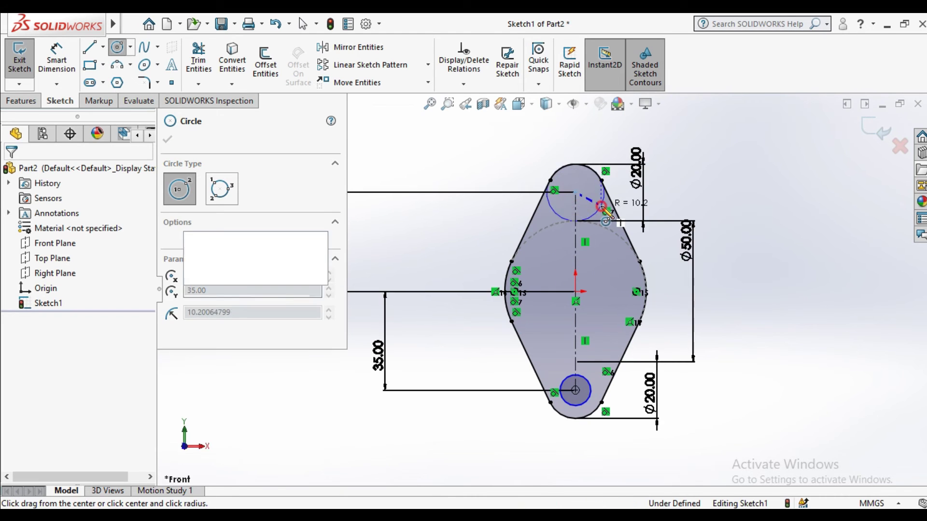
left_click(604, 192)
left_click(168, 141)
Step: Dimension the upper hole circle with a diameter of 8 mm
left_click(57, 59)
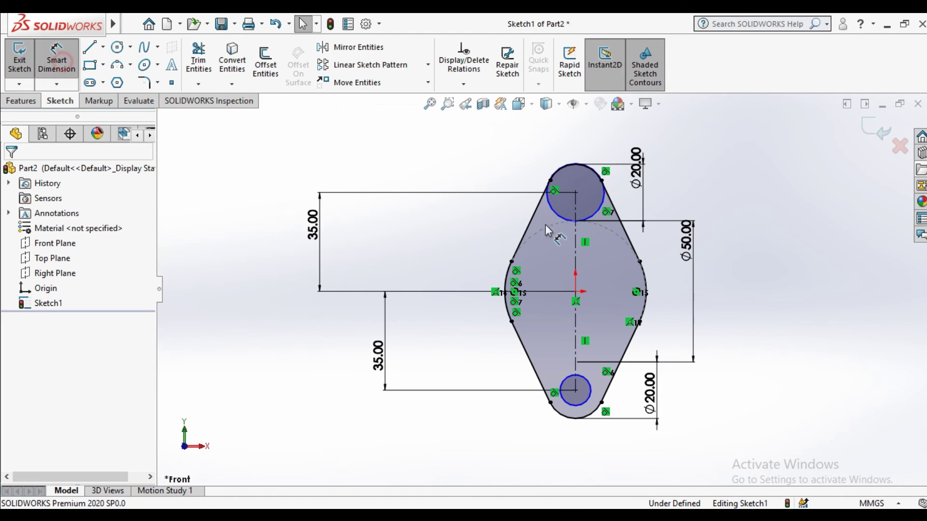
left_click(604, 207)
left_click(710, 190)
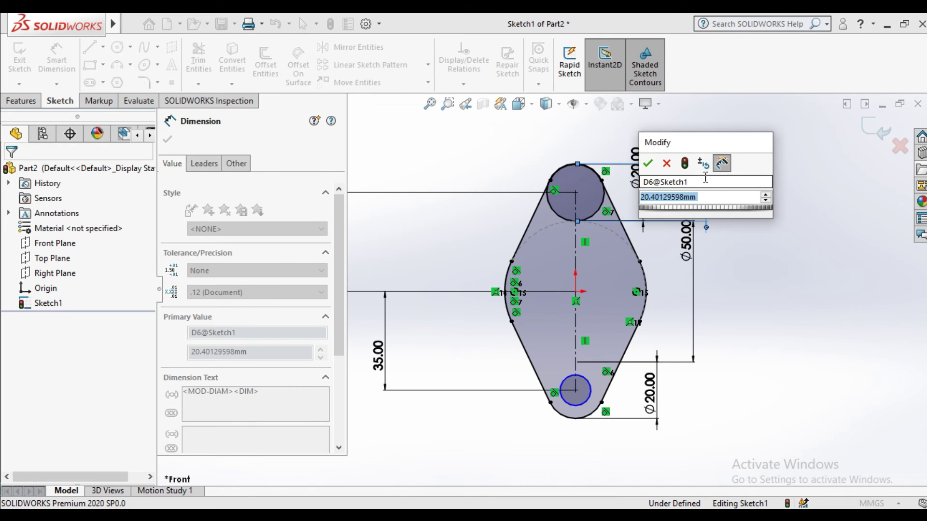
type("8")
key("Return")
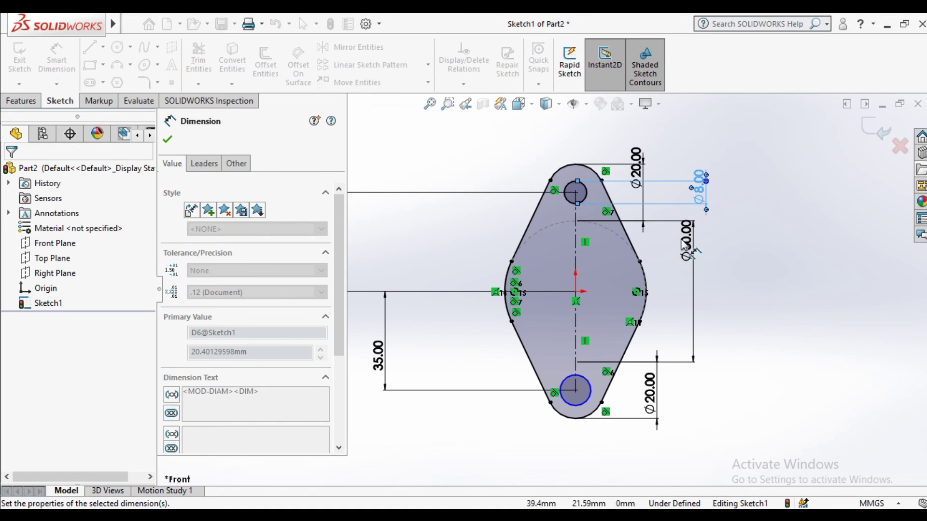
Step: Dimension the lower hole circle with a diameter of 8 mm and finish dimensioning
left_click(582, 379)
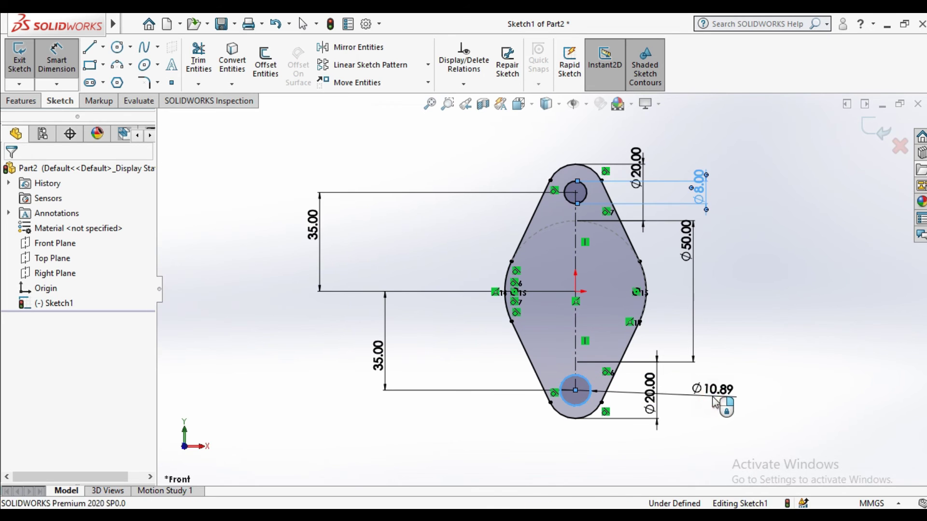
left_click(728, 384)
type("8")
key("Return")
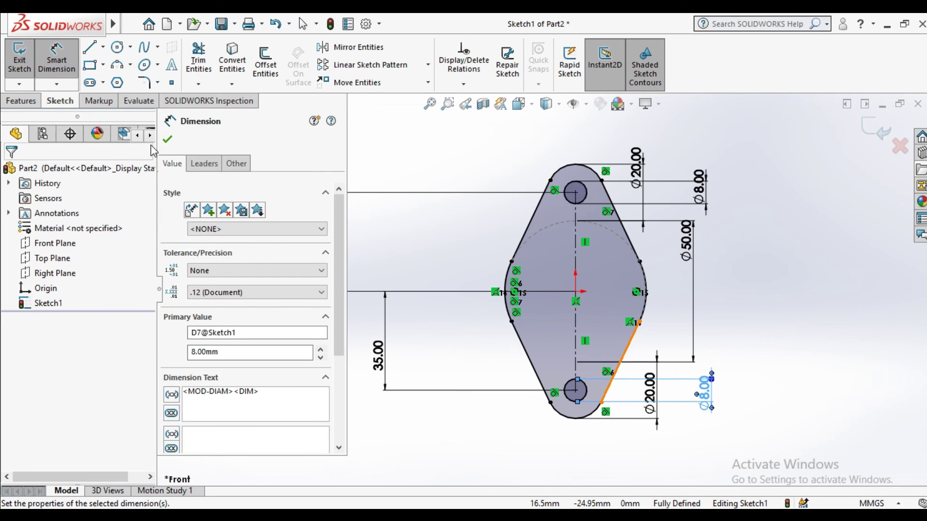
key("Escape")
Step: Extrude the flange profile with its two holes to a blind depth of 8 mm
left_click(20, 100)
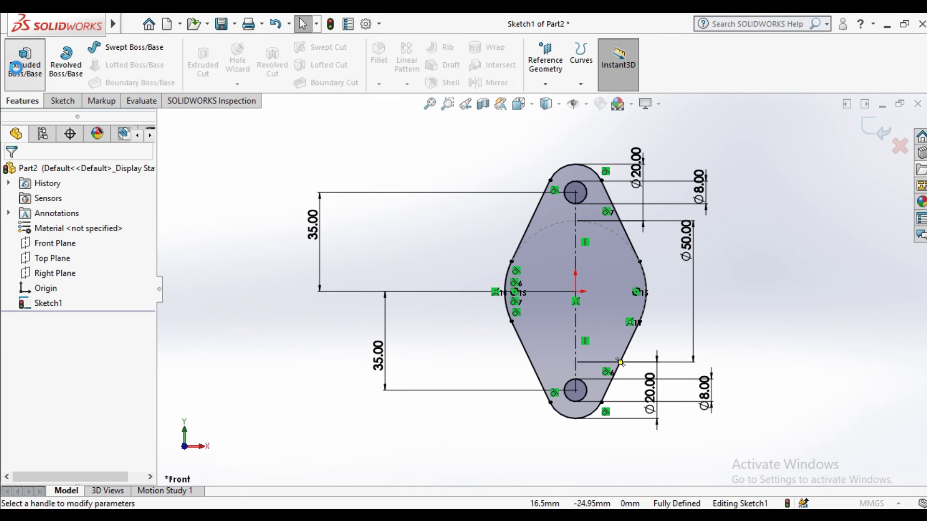
left_click(16, 67)
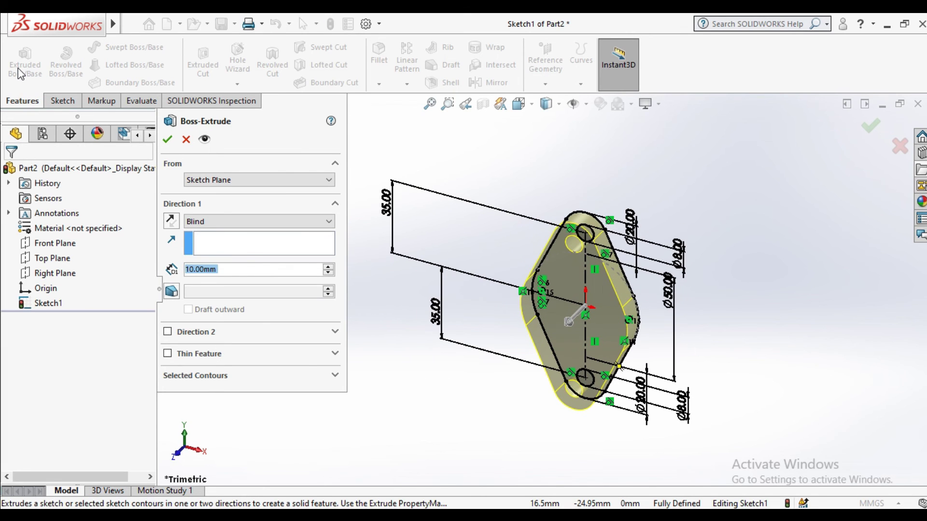
type("8")
key("Return")
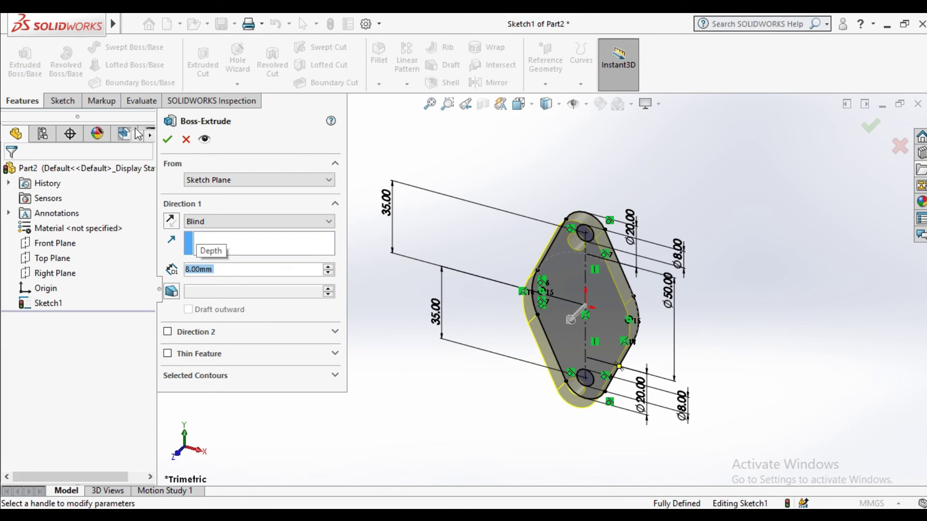
left_click(168, 140)
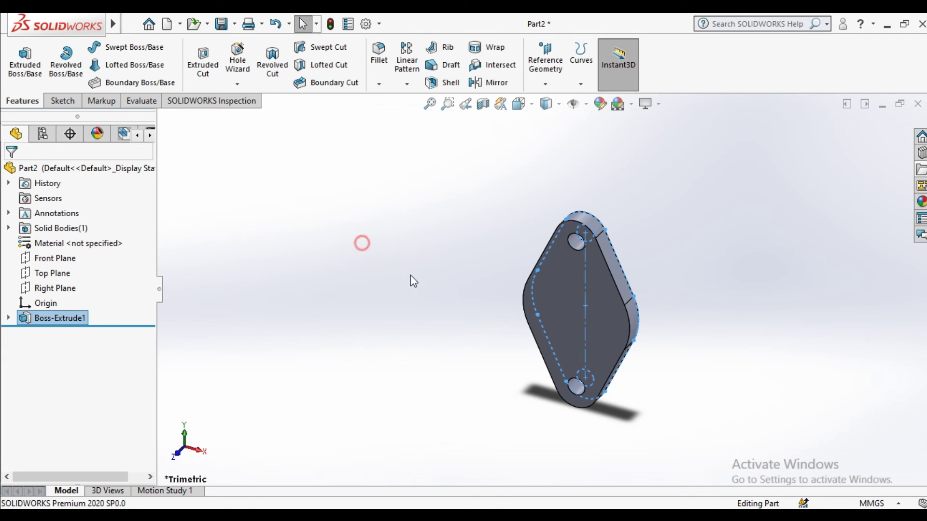
Step: Start a sketch on the flange's front face and draw a circle about 40 mm in diameter centred on the origin
left_click(571, 307)
left_click(636, 272)
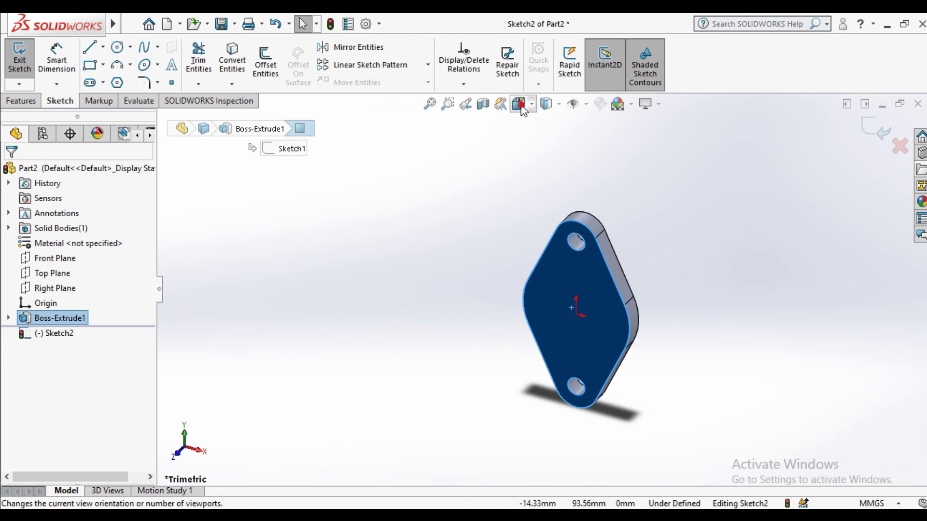
left_click(519, 104)
left_click(456, 306)
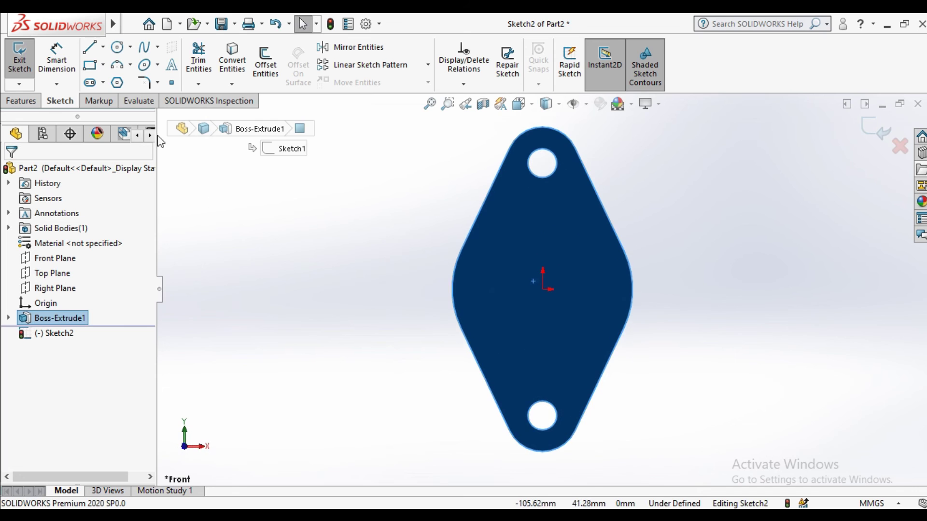
left_click(118, 47)
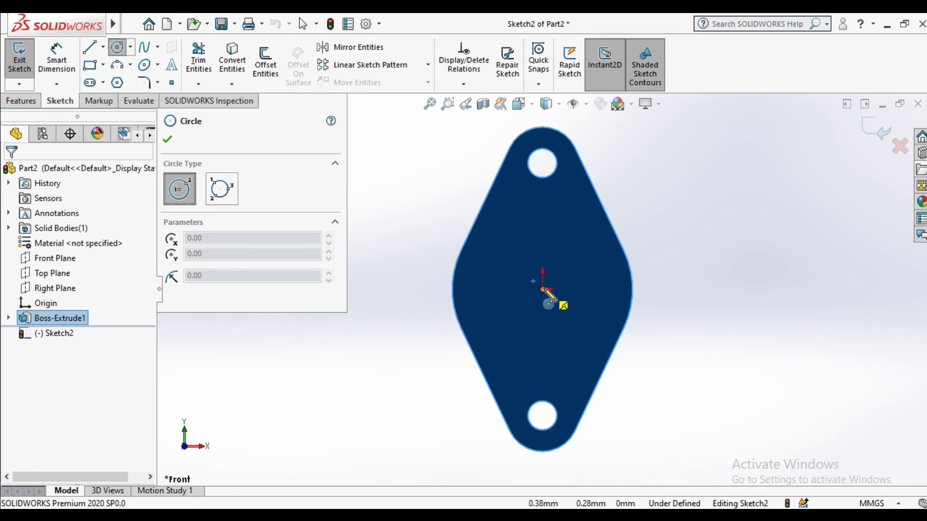
left_click(614, 311)
left_click(167, 140)
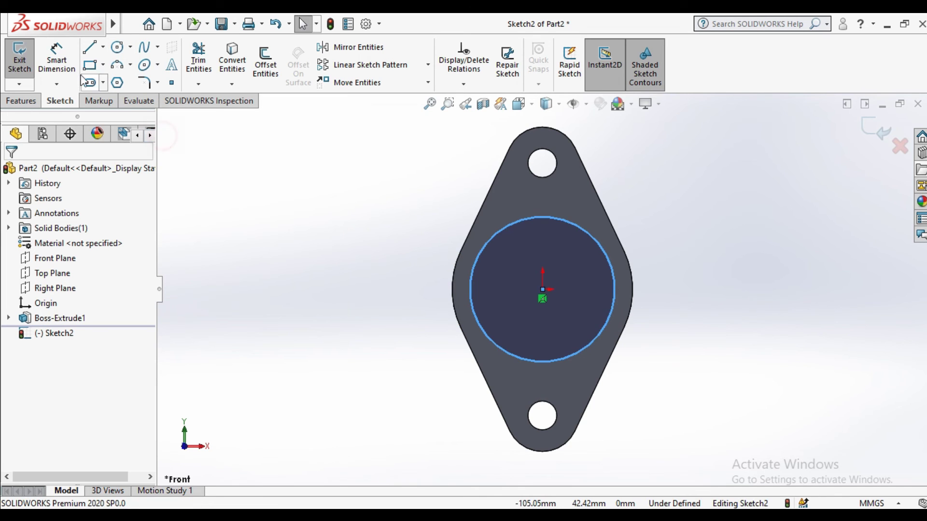
Step: Dimension the central circle on the flange face with a diameter of 50 mm
left_click(56, 58)
left_click(604, 244)
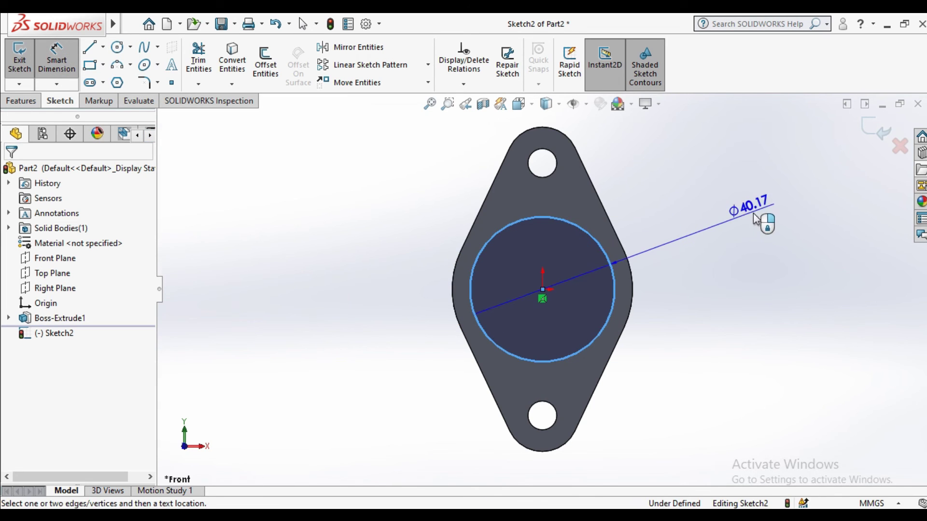
left_click(790, 216)
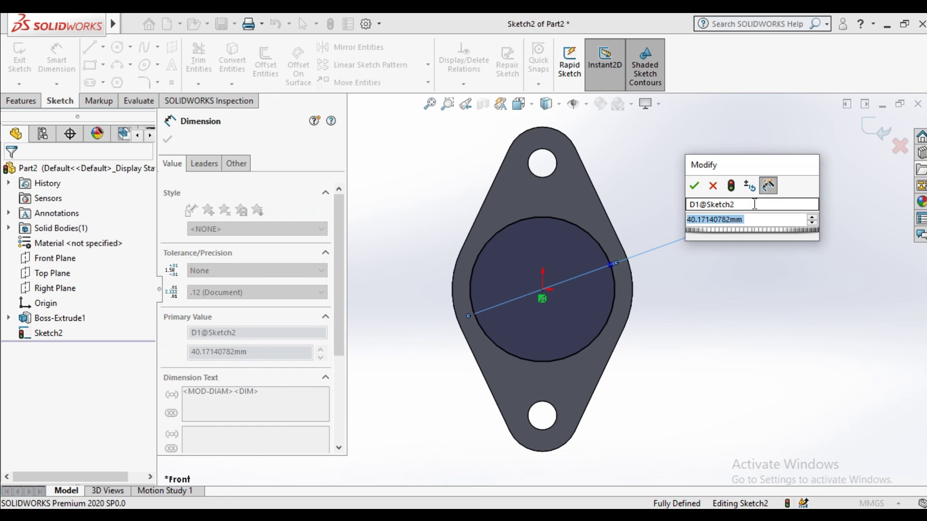
type("50")
left_click(694, 185)
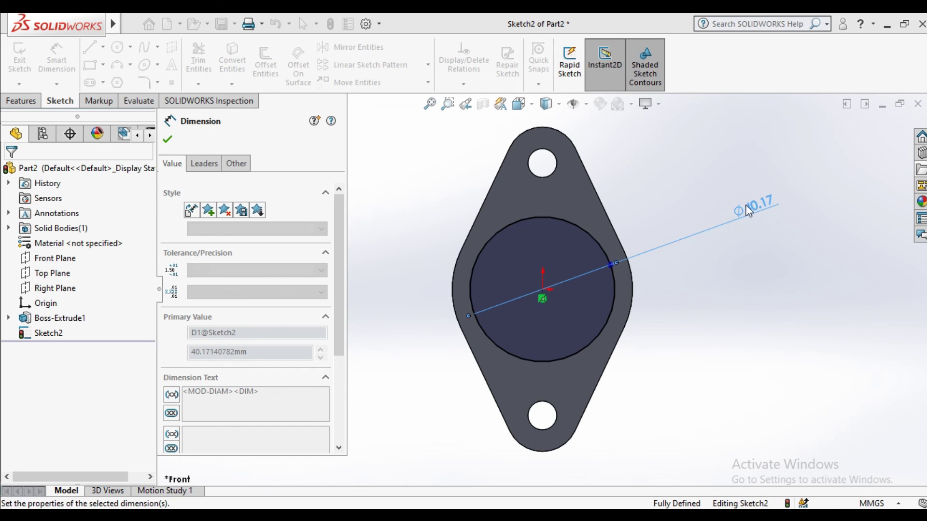
left_click(165, 140)
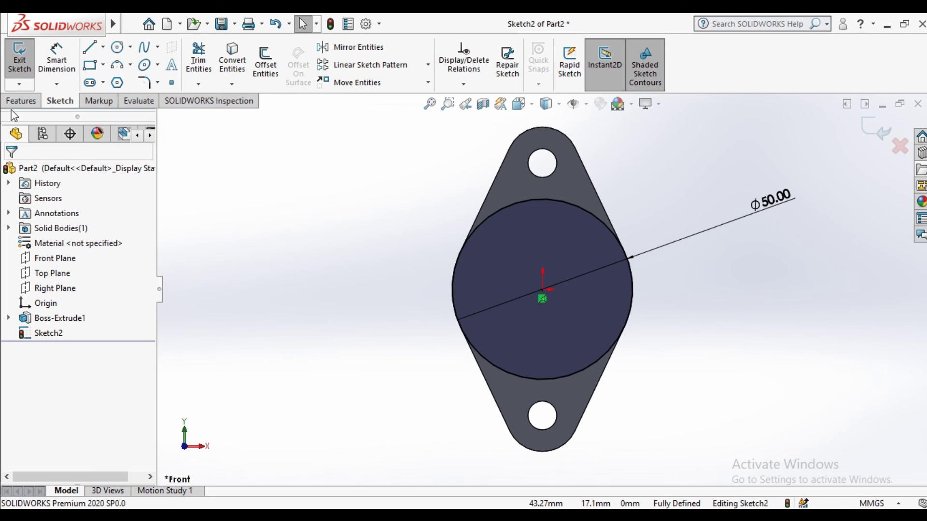
Step: Extrude the 50 mm circle to a blind depth of 5 mm, merged with the flange
left_click(21, 101)
left_click(24, 61)
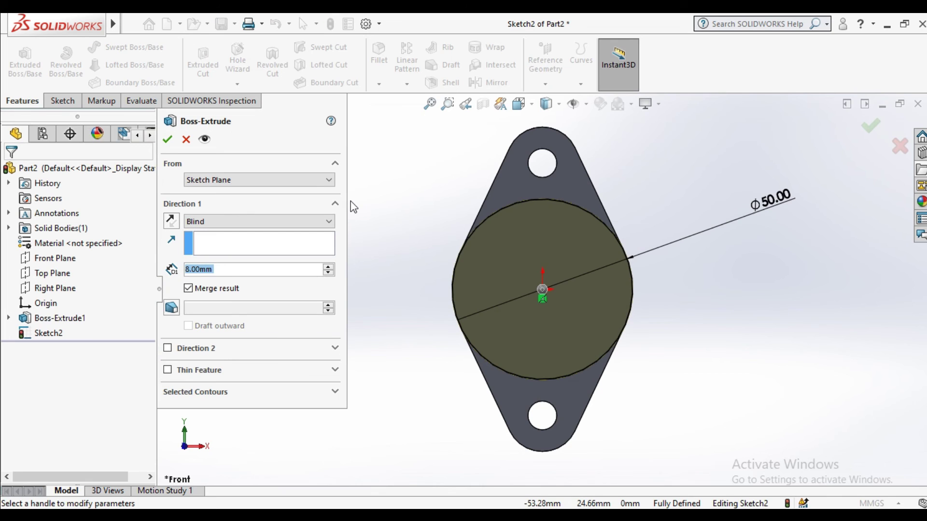
type("5")
key("Return")
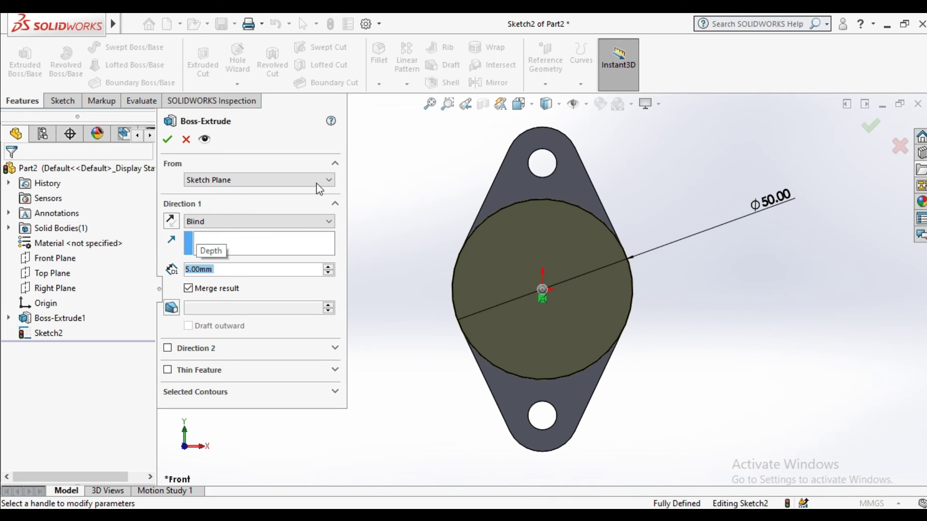
left_click(367, 236)
Step: Start a sketch on the round boss's front face and draw a circle about 23 mm in diameter centred on the origin
scroll(470, 285, "up", 3)
mouse_move(470, 285)
middle_mouse_down()
mouse_move(497, 254)
mouse_move(570, 244)
mouse_move(478, 280)
middle_mouse_up()
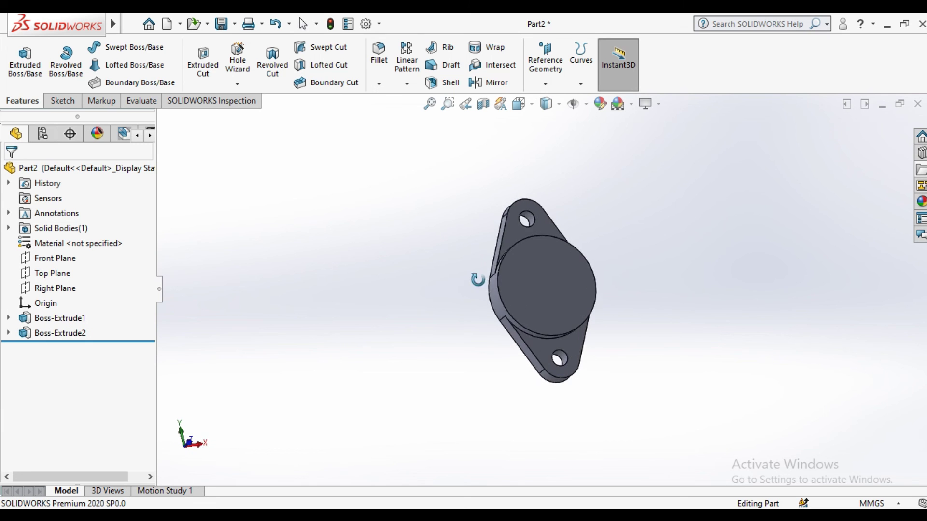
left_click(567, 267)
left_click(622, 231)
left_click(546, 104)
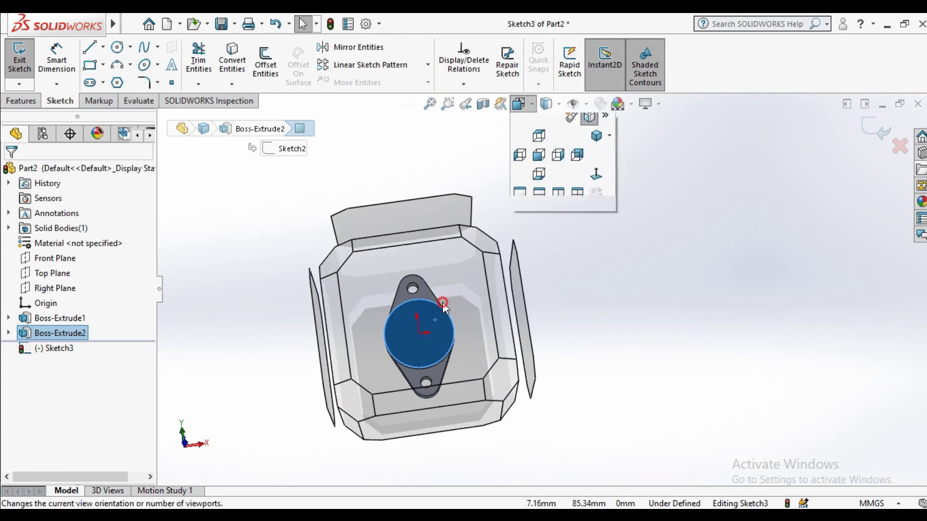
left_click(443, 302)
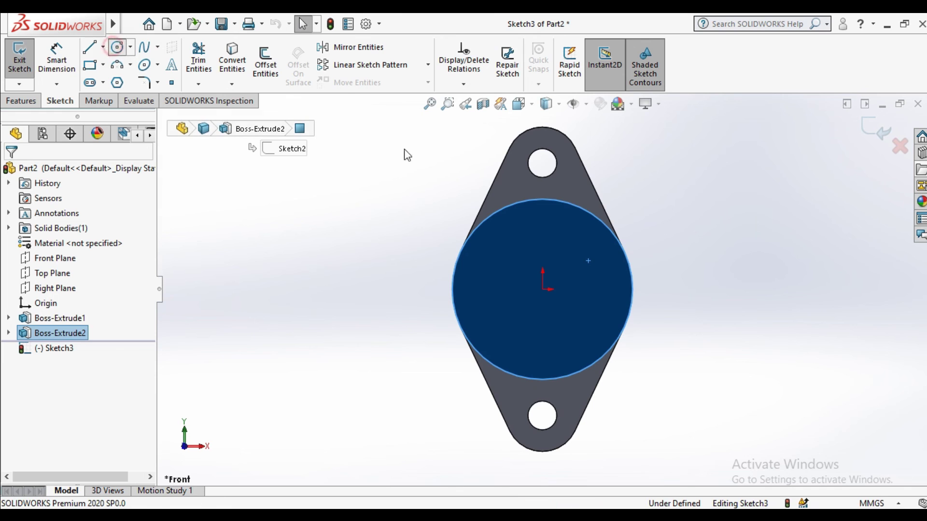
left_click(542, 291)
left_click(563, 327)
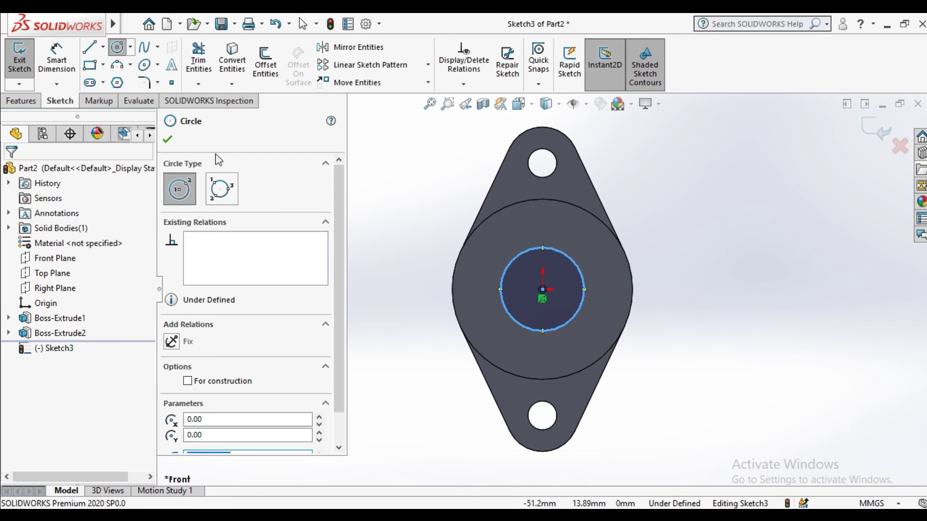
Step: Dimension the circle on the round boss's front face with a diameter of 25 mm
left_click(57, 48)
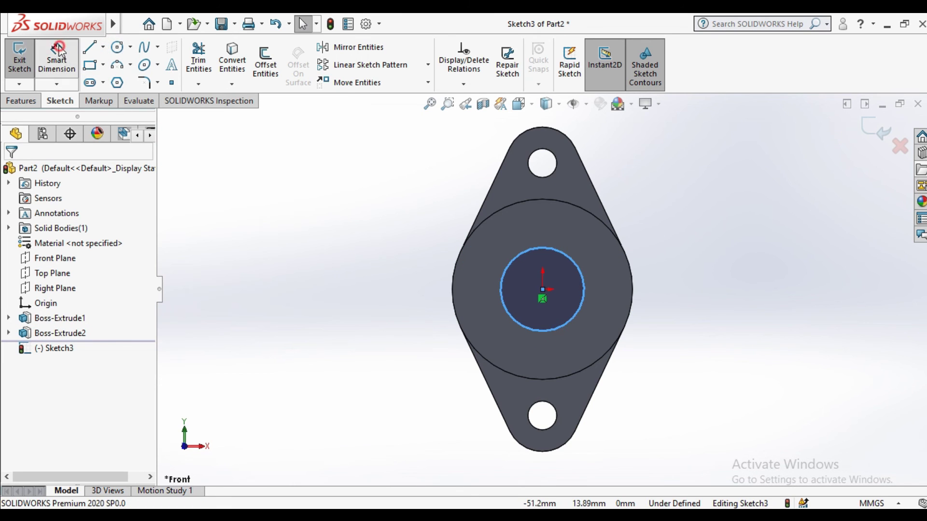
left_click(579, 270)
left_click(727, 254)
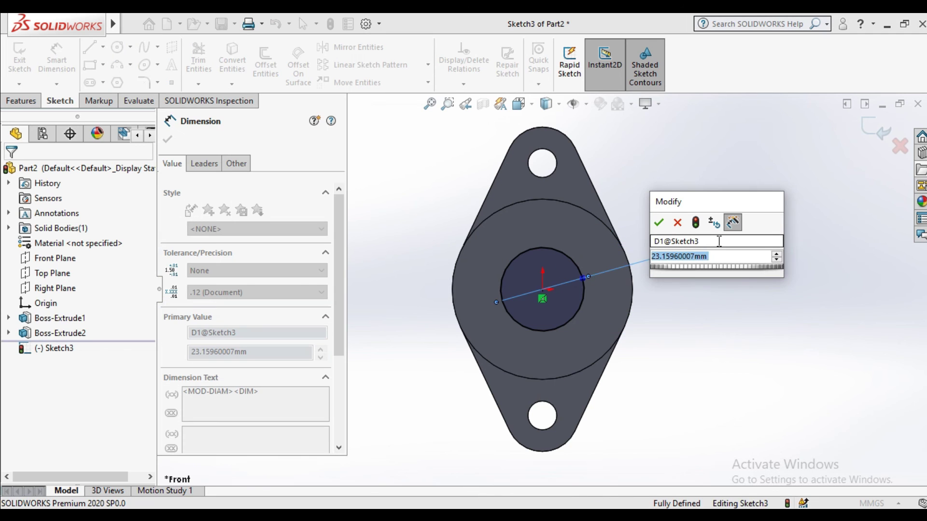
type("2")
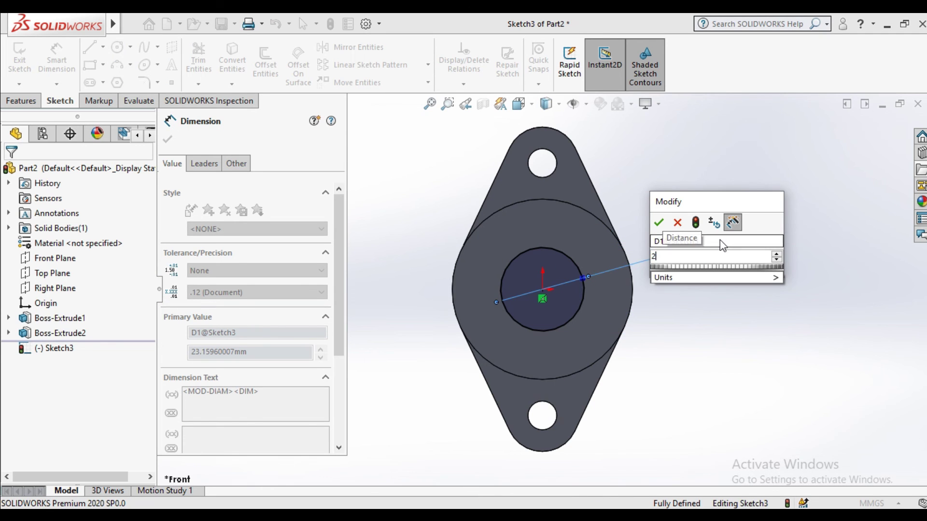
type("5")
left_click(659, 223)
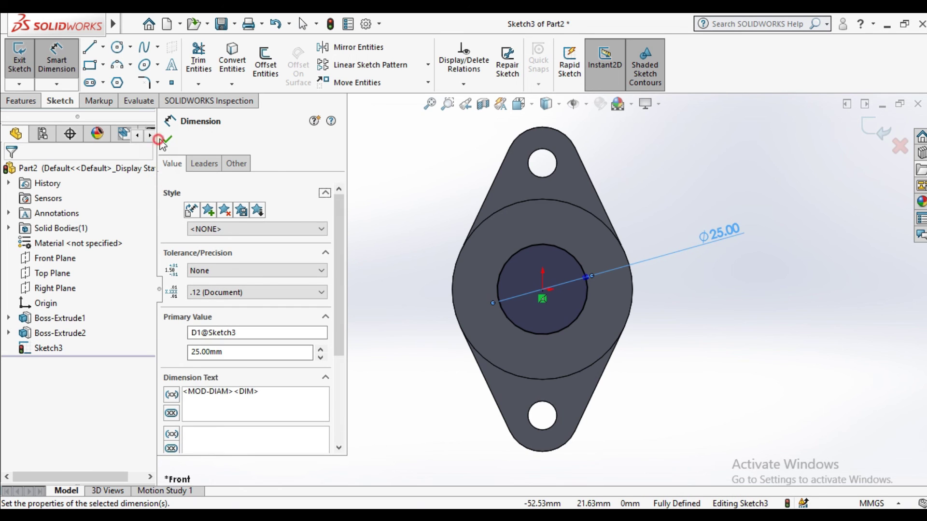
left_click(161, 142)
Step: Cut the 25 mm circle through the whole flange with an Extruded Cut set to Through All
left_click(21, 100)
left_click(205, 83)
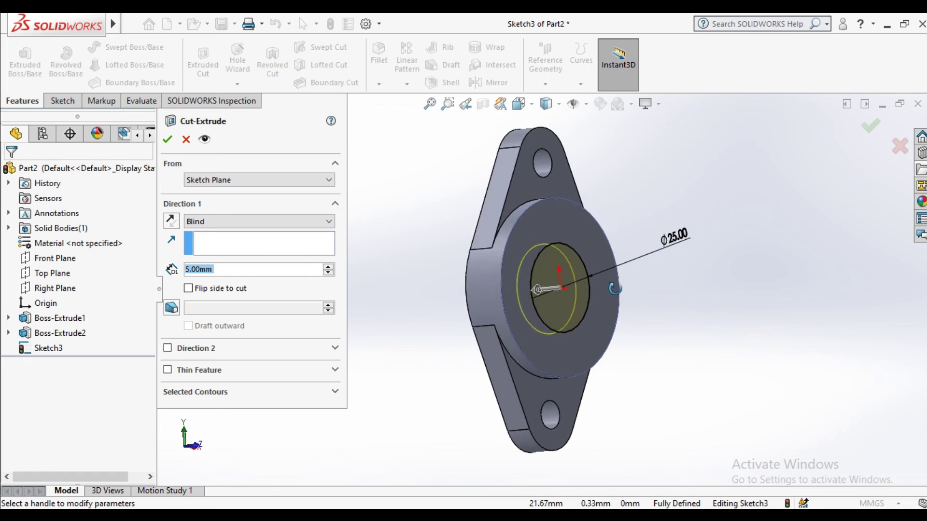
left_click(241, 221)
left_click(223, 238)
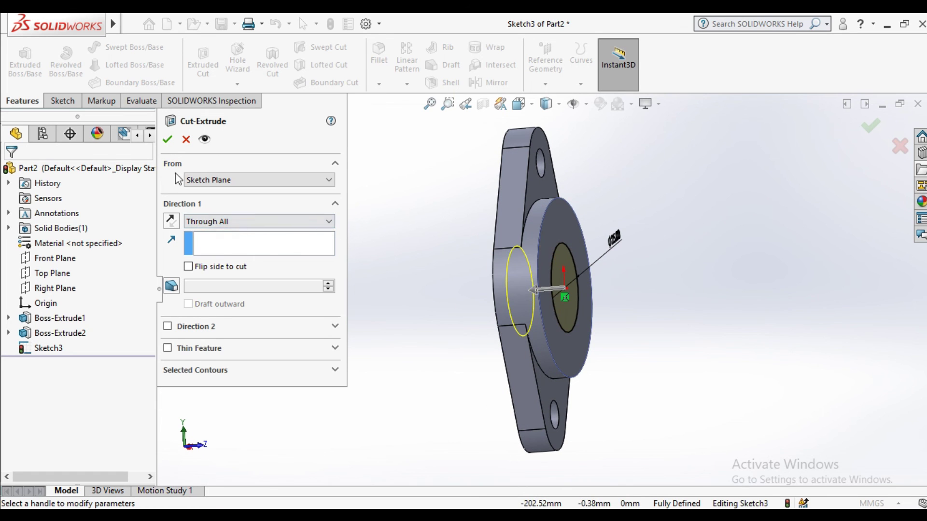
left_click(167, 139)
Step: Chamfer the upper edges of the two small flange holes with a distance of 0.5 mm at 45 degrees
middle_click_drag(550, 280, 550, 347)
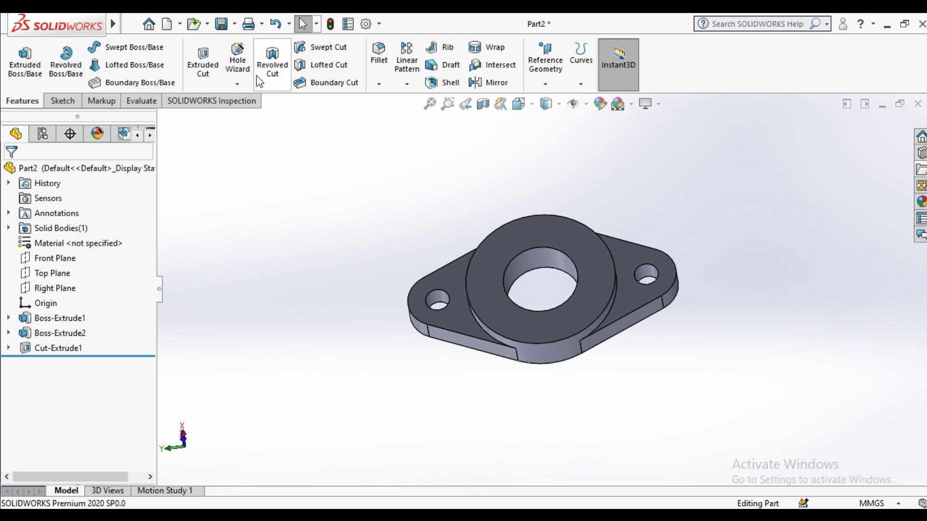
left_click(379, 84)
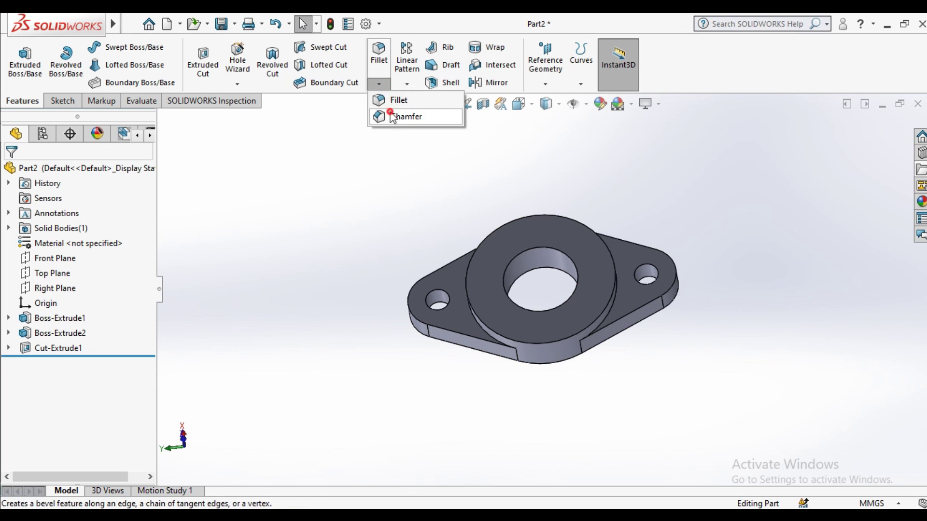
left_click(388, 116)
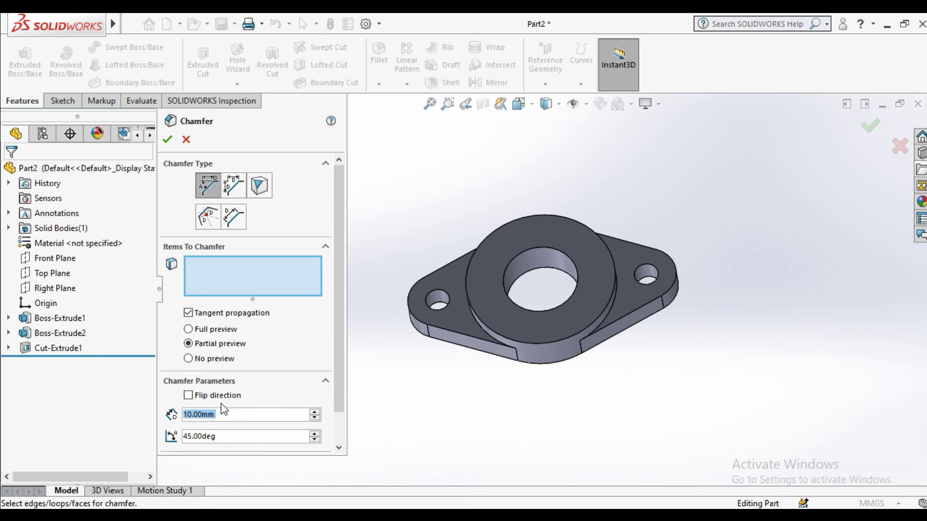
type("0.5")
key("Return")
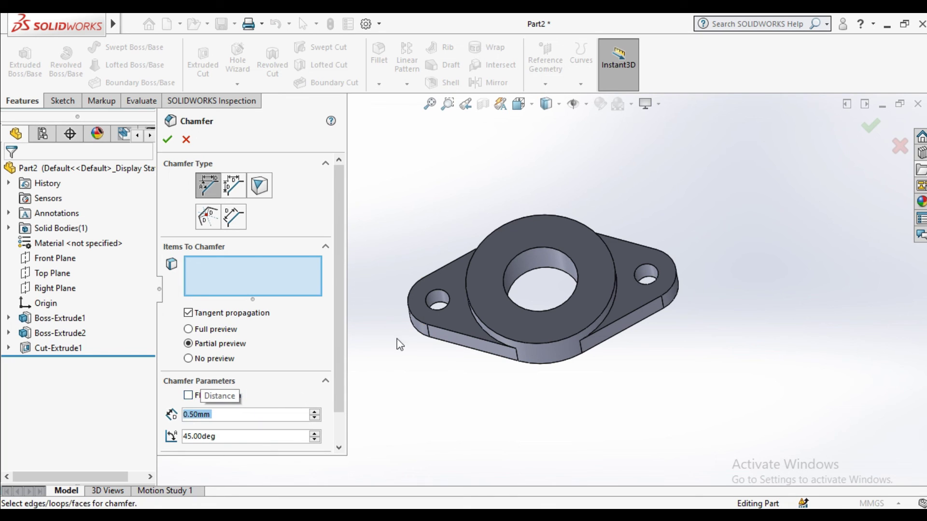
scroll(425, 314, "down", 3)
left_click(452, 308)
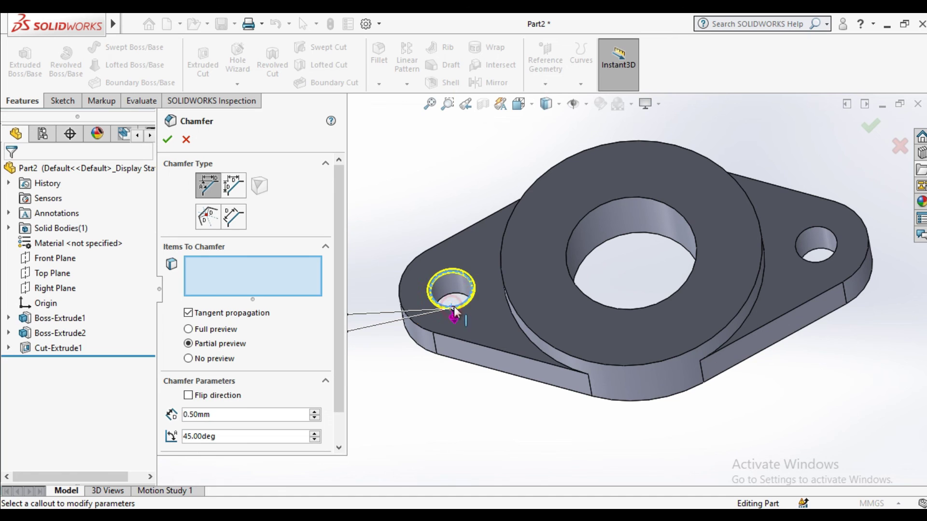
left_click(795, 251)
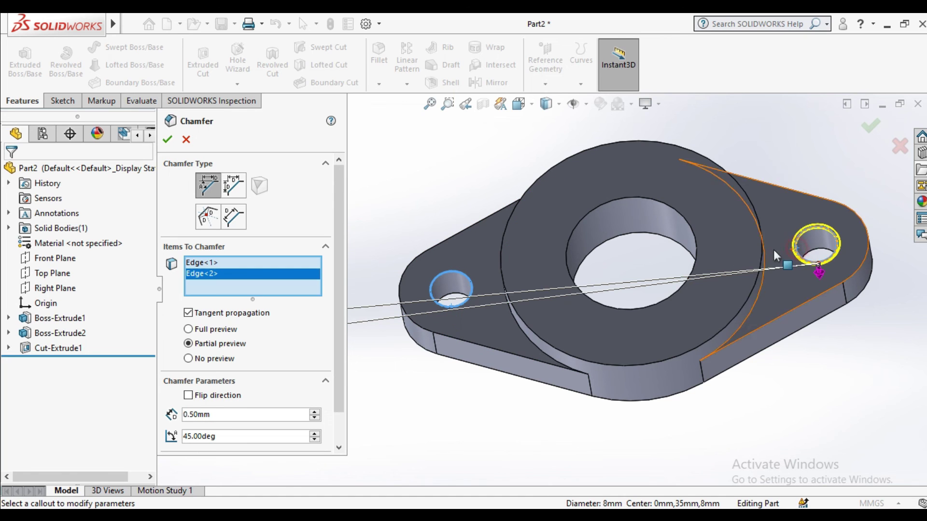
left_click(168, 140)
Step: Apply the white car paint appearance from the Painted category to the whole flange part
scroll(550, 259, "up", 3)
middle_click_drag(573, 251, 599, 281)
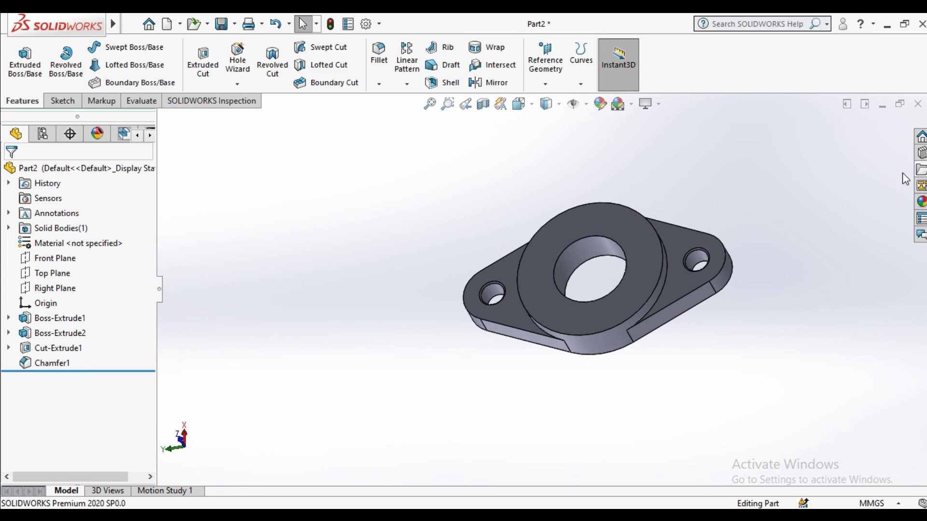
left_click(921, 202)
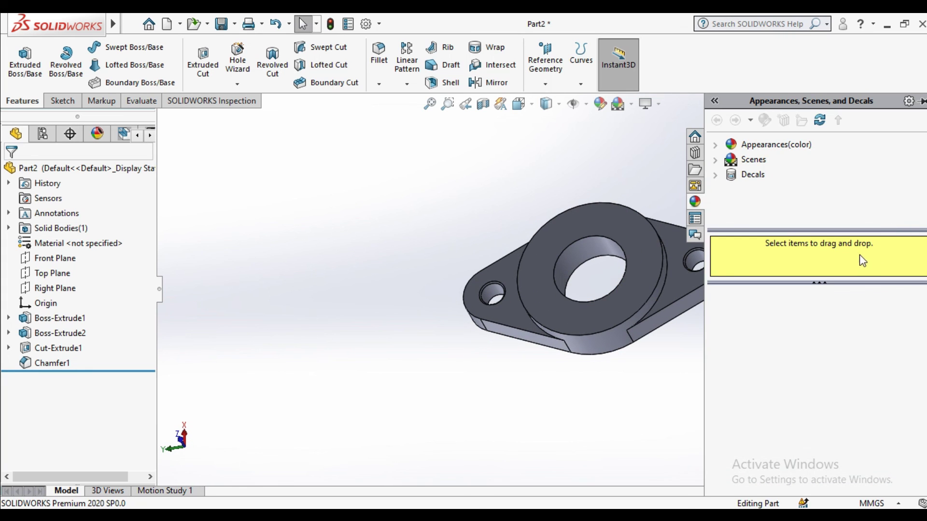
left_click(733, 146)
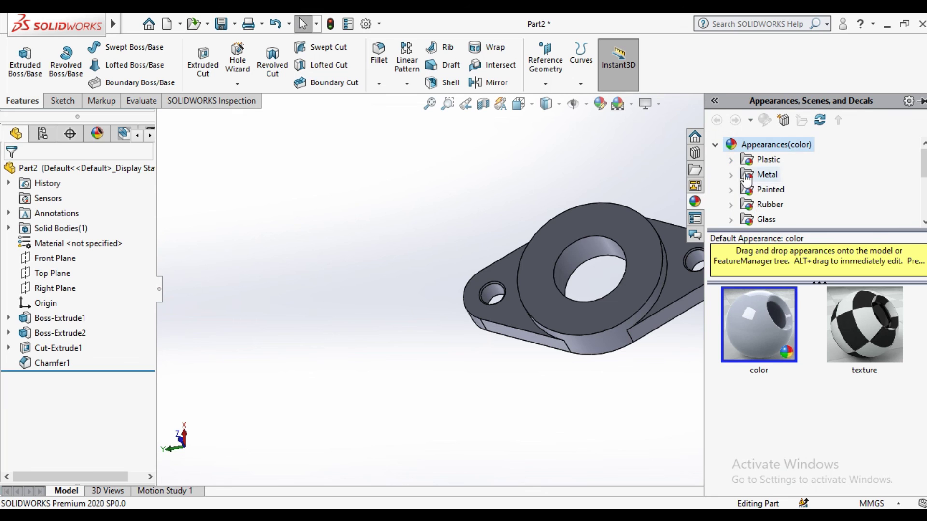
left_click(732, 161)
left_click(763, 163)
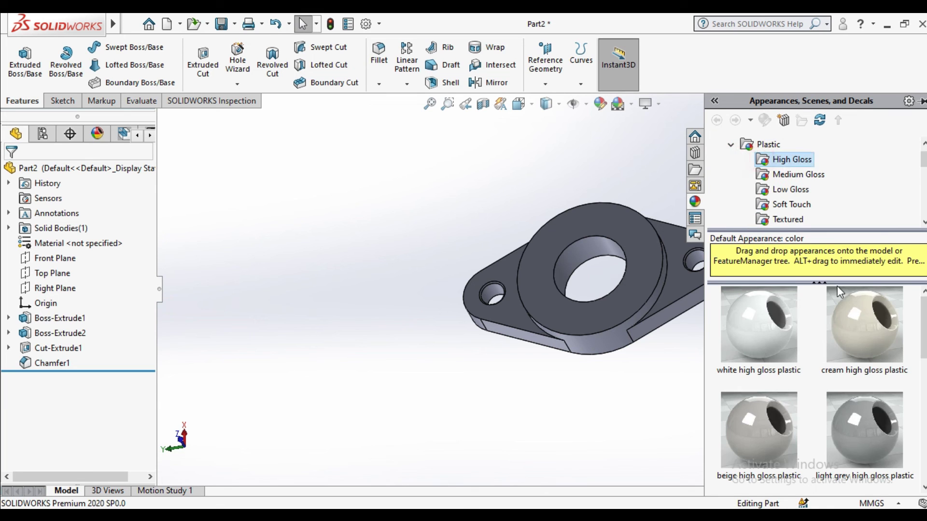
left_click(730, 144)
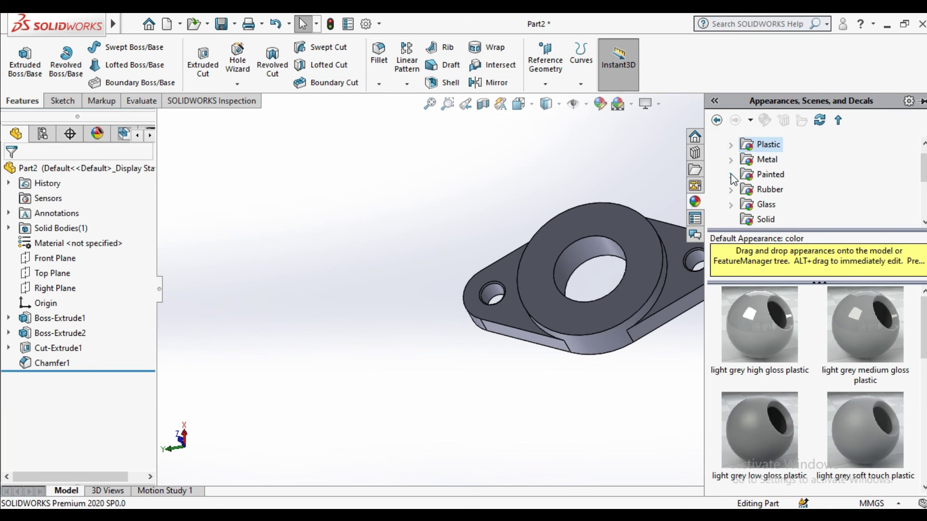
left_click(730, 174)
left_click(779, 189)
left_click_drag(865, 328, 642, 299)
left_click(659, 295)
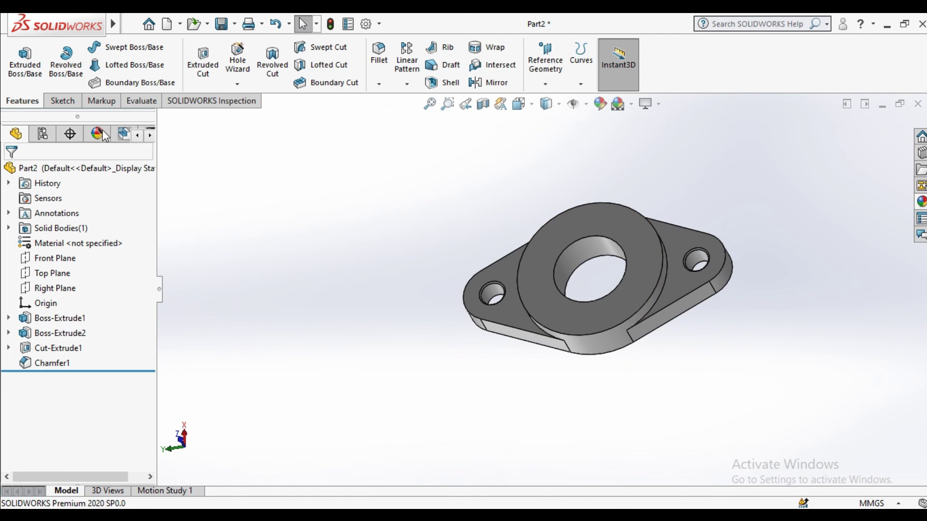
Step: Edit the part's white appearance and change its colour to the blue-violet swatch of the standard palette
left_click(117, 137)
right_click(45, 216)
left_click(81, 247)
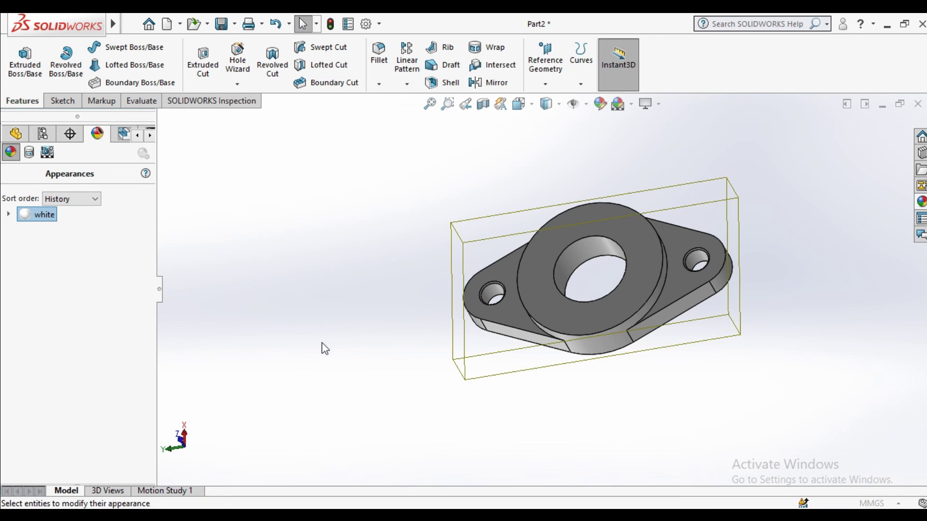
left_click(263, 434)
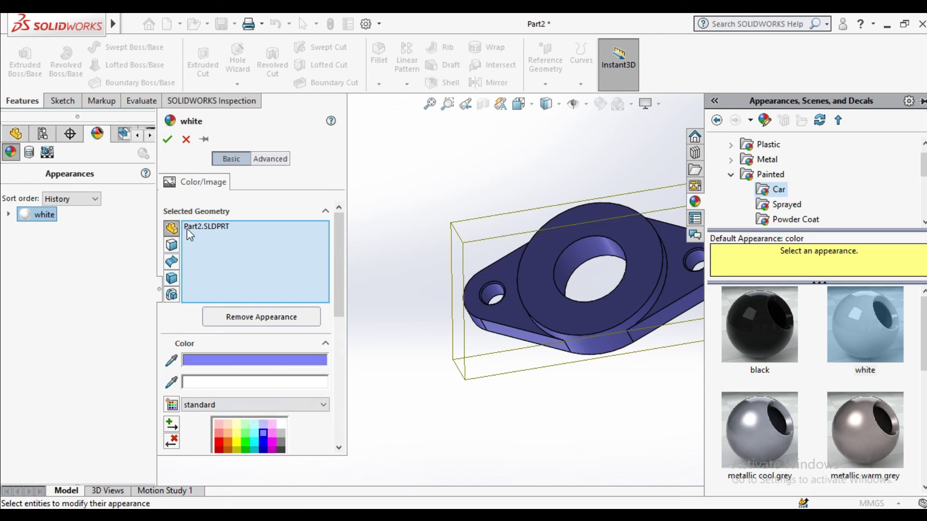
left_click(335, 242)
scroll(457, 291, "up", 4)
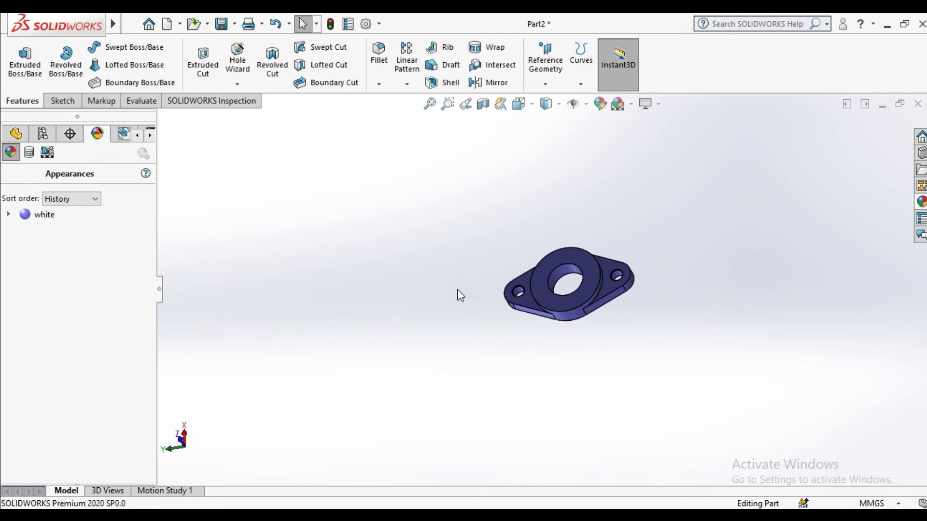
scroll(580, 270, "down", 4)
mouse_move(571, 209)
middle_mouse_down()
mouse_move(542, 265)
mouse_move(478, 271)
mouse_move(550, 260)
mouse_move(573, 227)
middle_mouse_up()
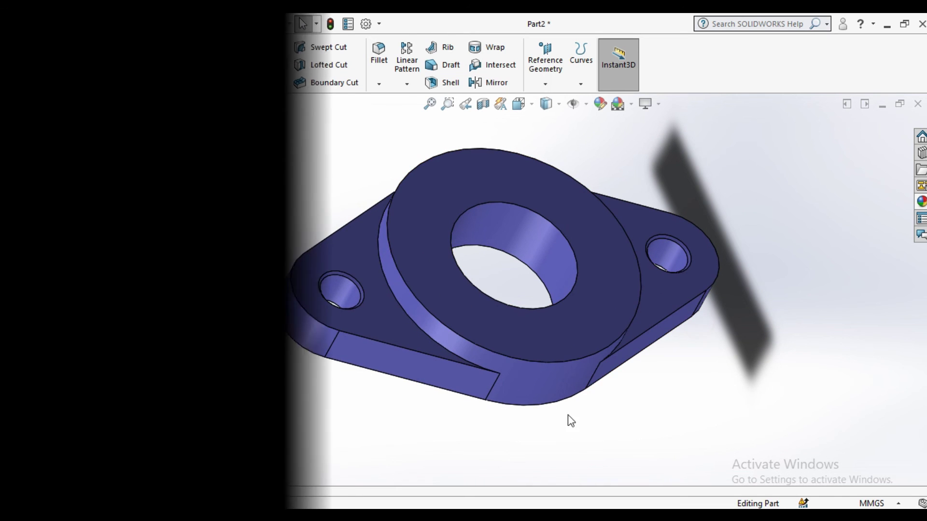
scroll(666, 255, "down", 3)
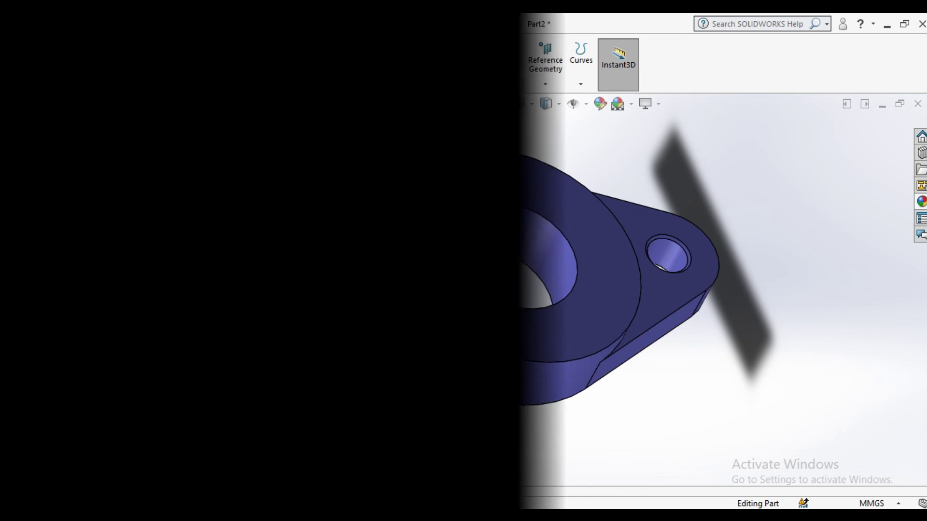